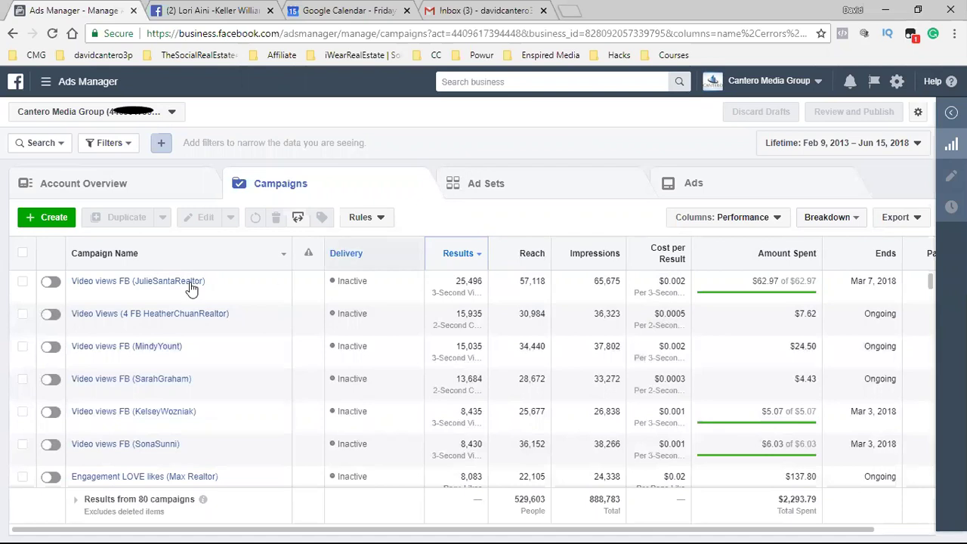
Step: Examine the open house video post on the realtor's Facebook page and the account options for managing ads
mouse_move(594, 258)
left_click(213, 9)
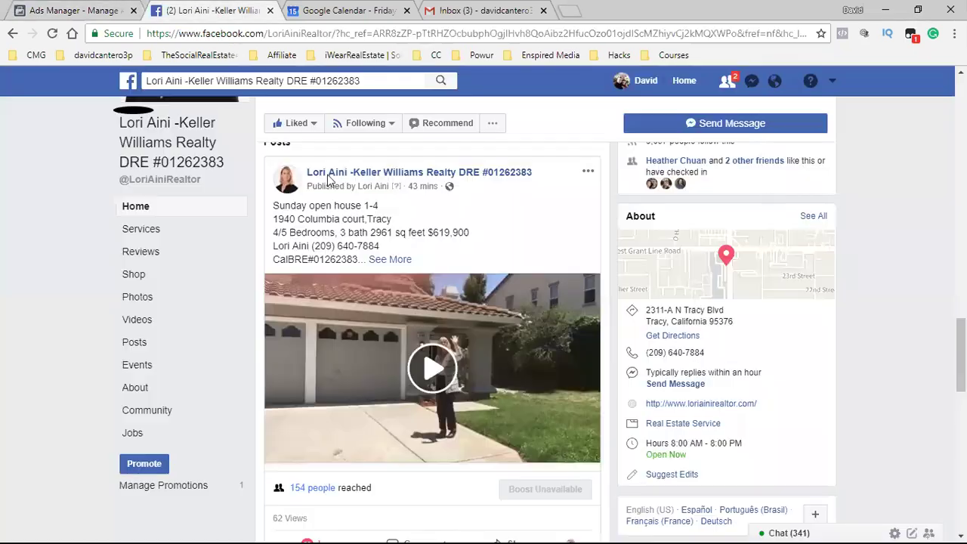
left_click(833, 84)
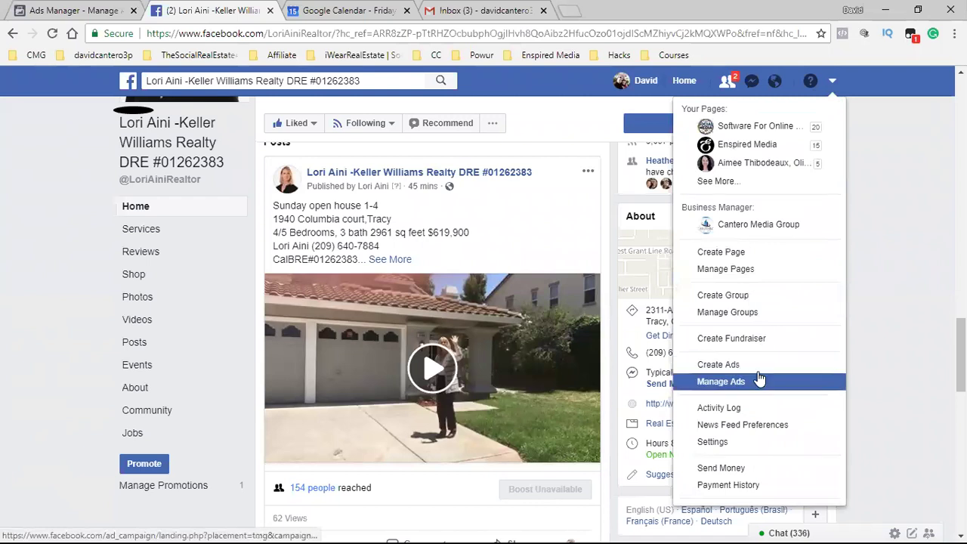
left_click(98, 10)
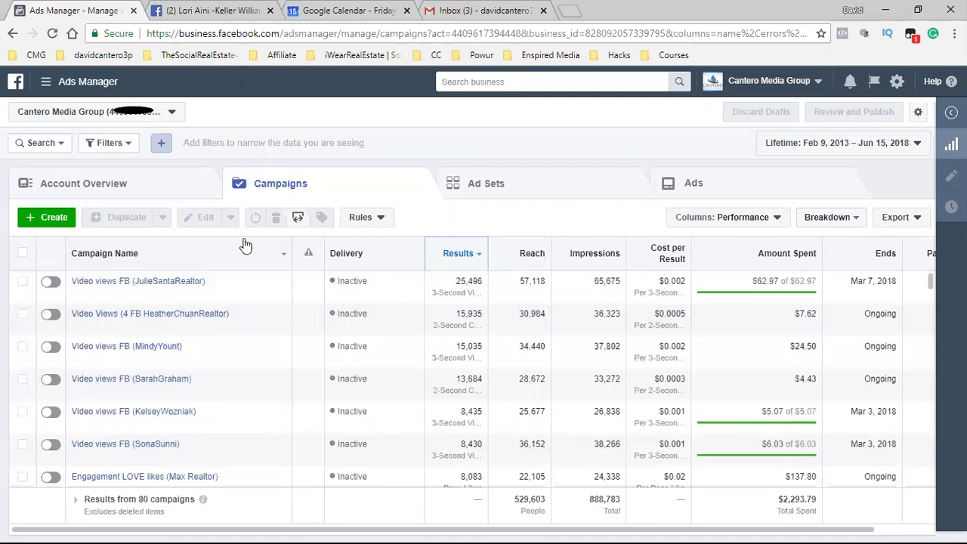
left_click(215, 10)
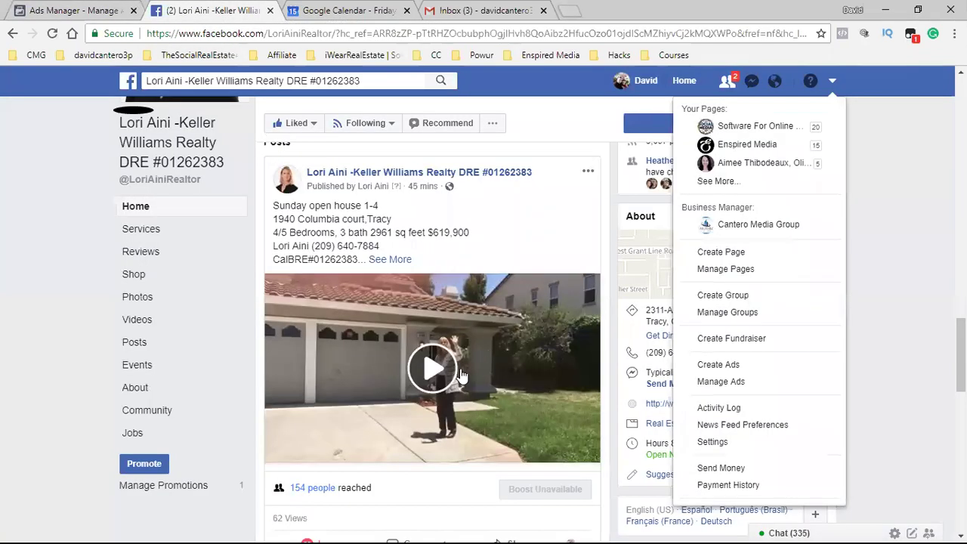
left_click(870, 281)
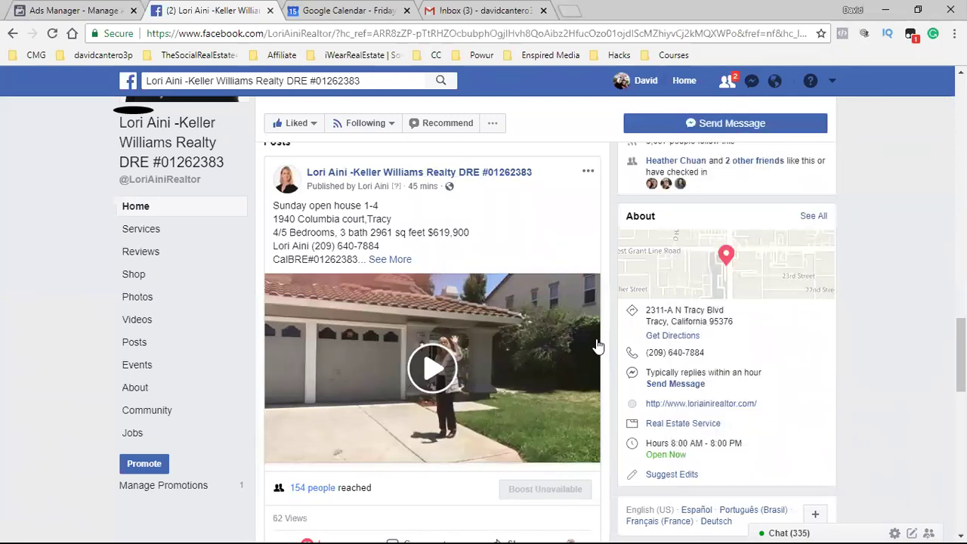
Step: Create a new campaign in Ads Manager, starting over instead of resuming the saved draft, with Video views as its objective
left_click(98, 10)
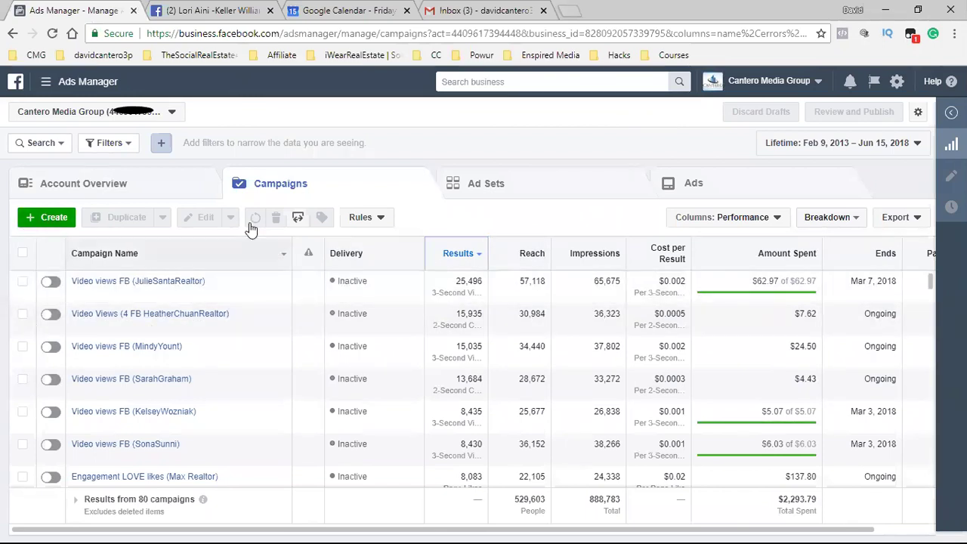
left_click(53, 223)
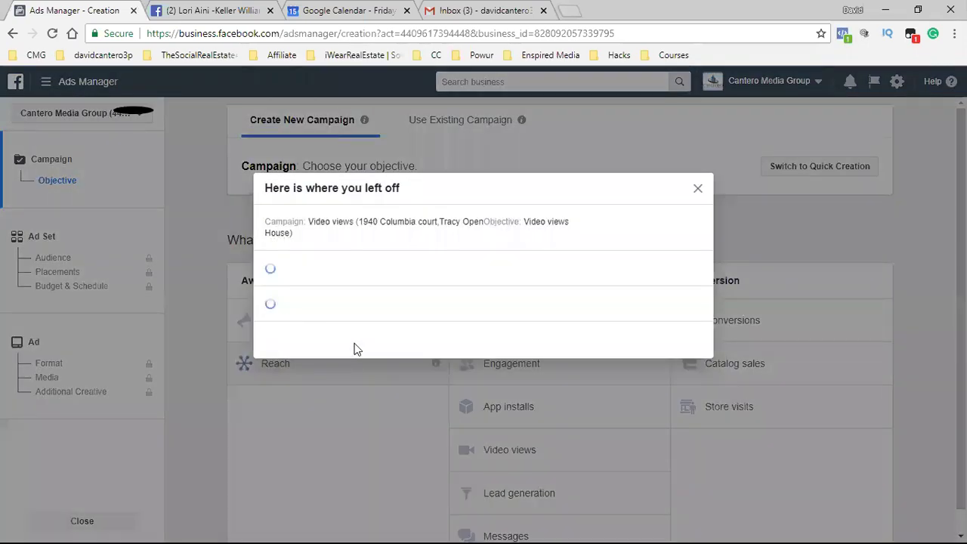
left_click(615, 525)
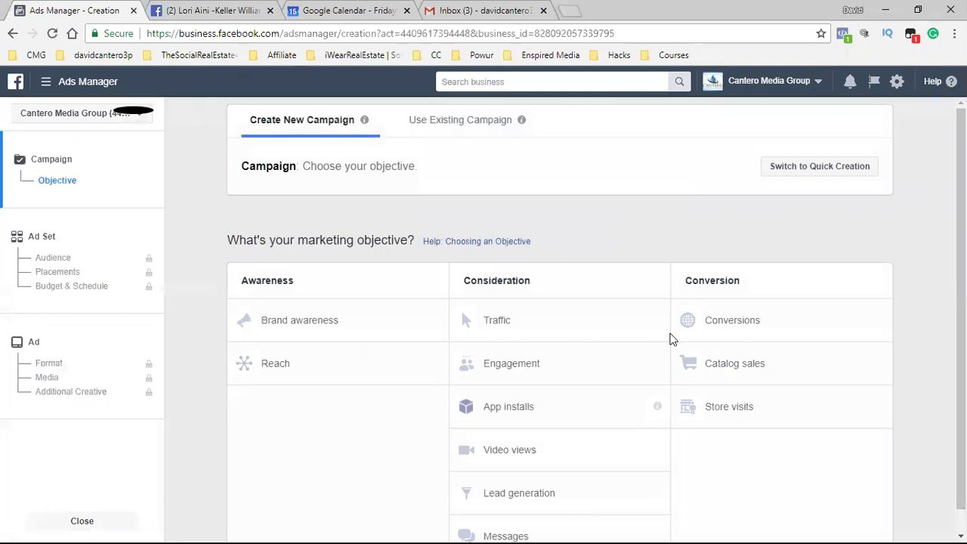
scroll(559, 393, "down", 1)
left_click(536, 428)
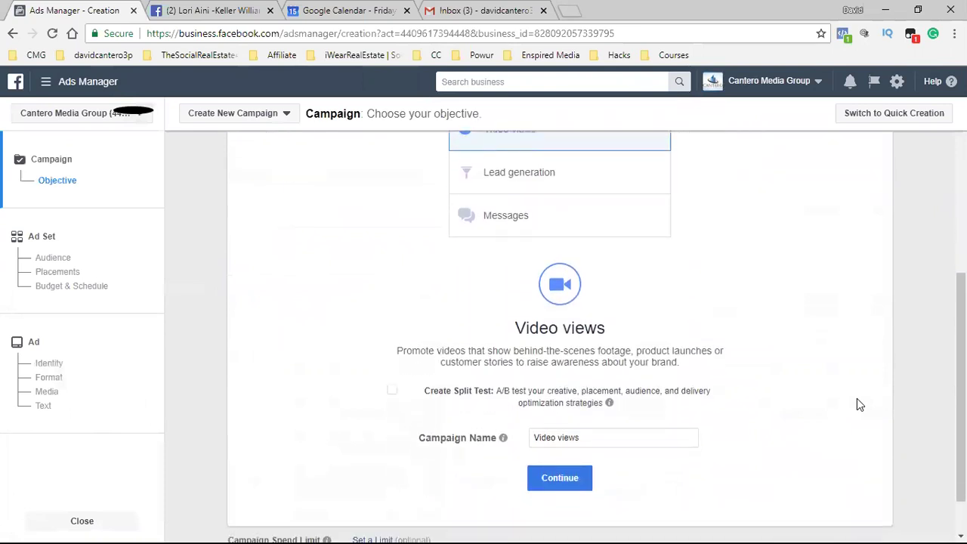
Step: Review the chosen campaign objective and expand the full text of the open house post on the realtor's page
left_click(611, 391)
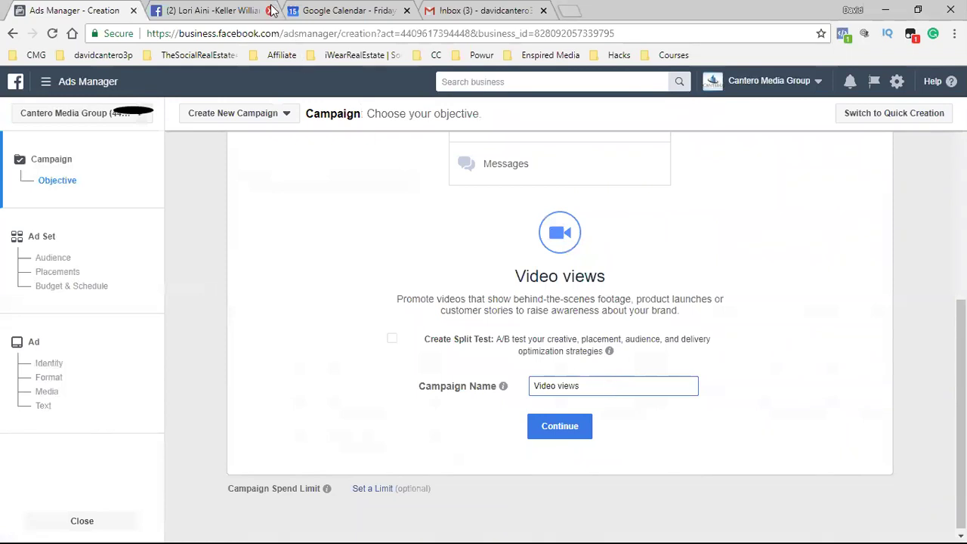
left_click(238, 10)
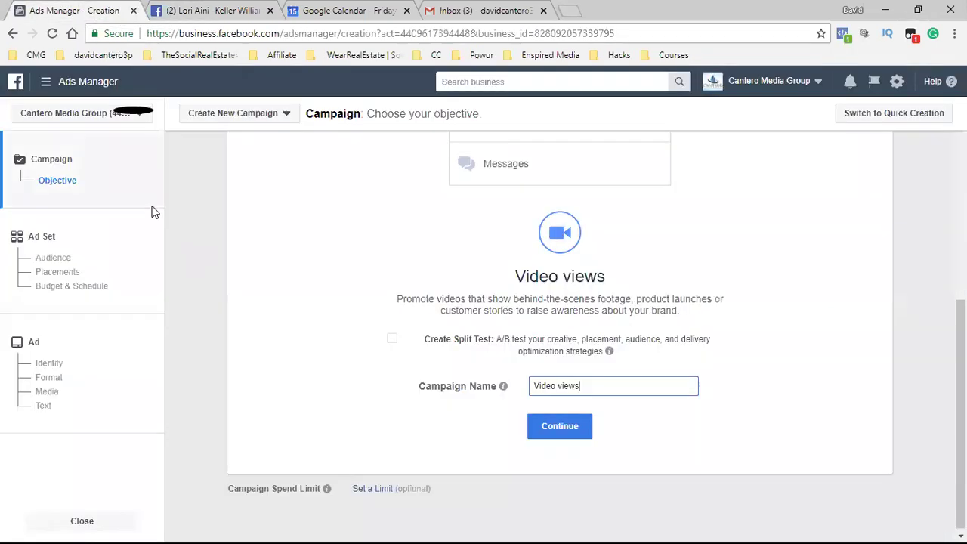
left_click(117, 10)
scroll(551, 167, "up", 2)
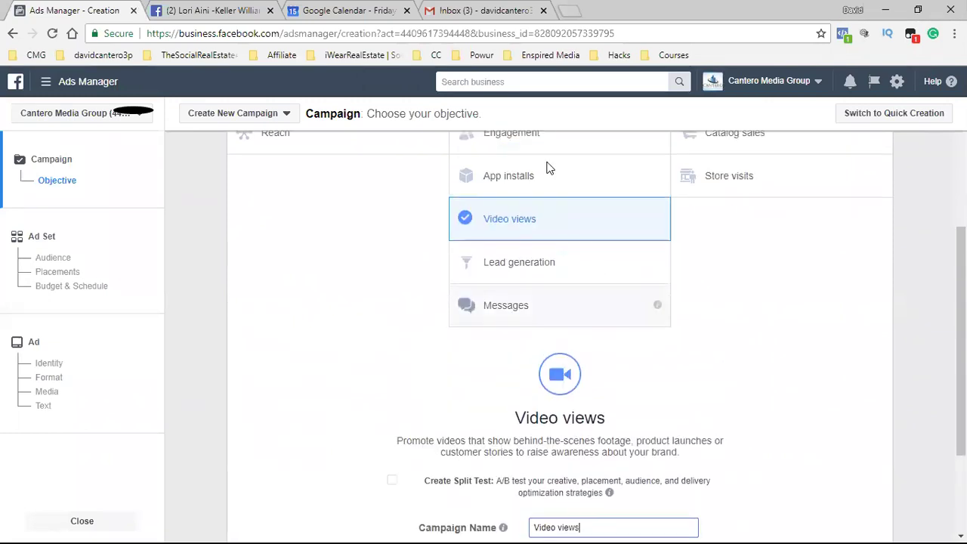
scroll(847, 341, "down", 1)
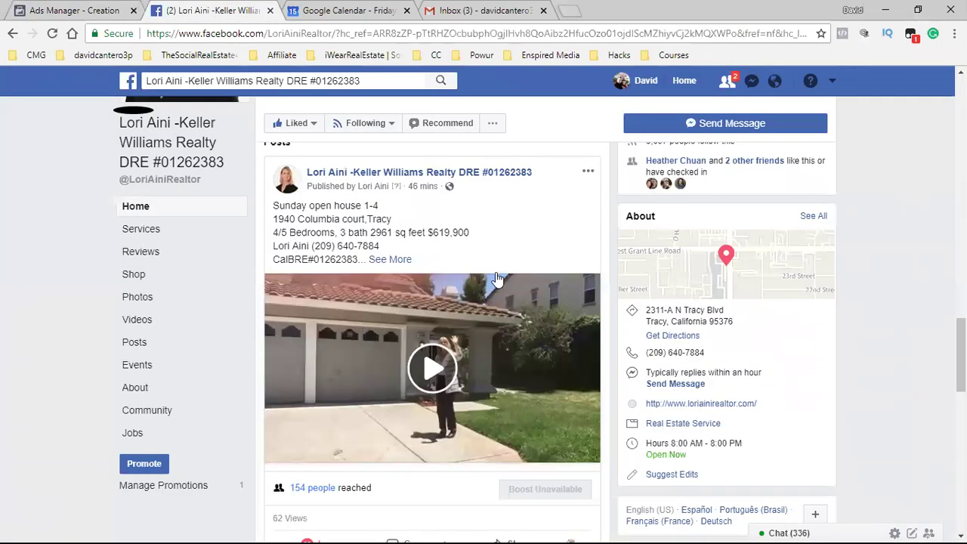
left_click(214, 9)
left_click(390, 259)
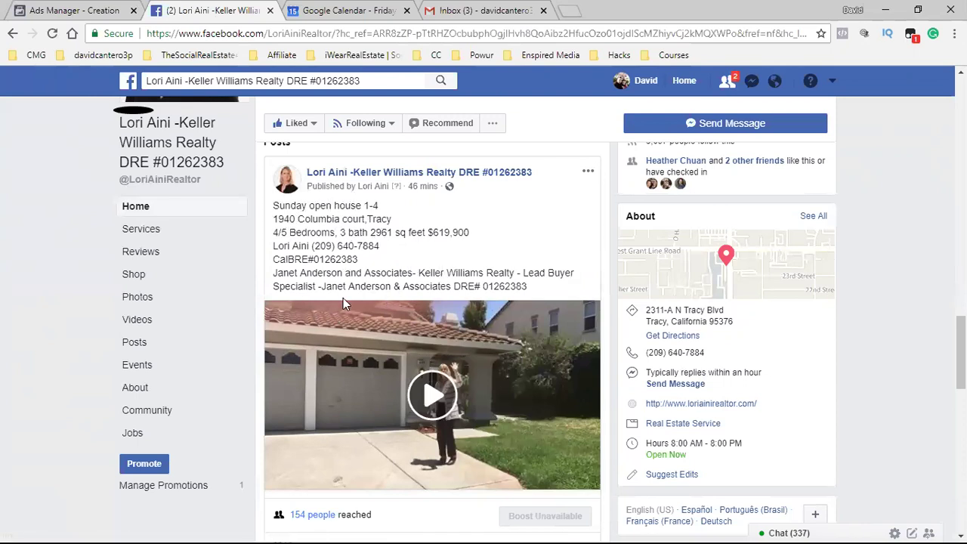
left_click(83, 11)
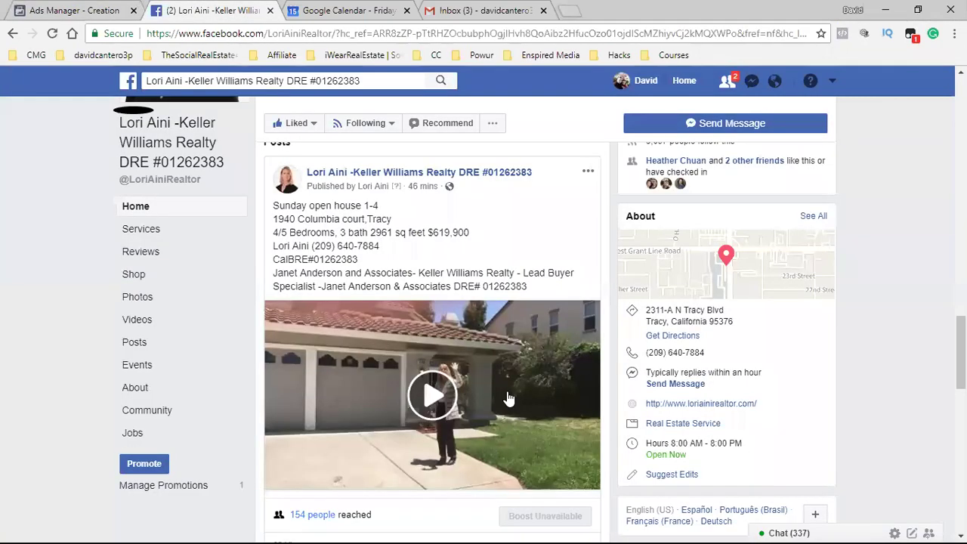
Step: Copy the property address line from the open house post on the realtor's Facebook page
left_click(219, 7)
left_click_drag(275, 219, 395, 223)
key("ctrl+c")
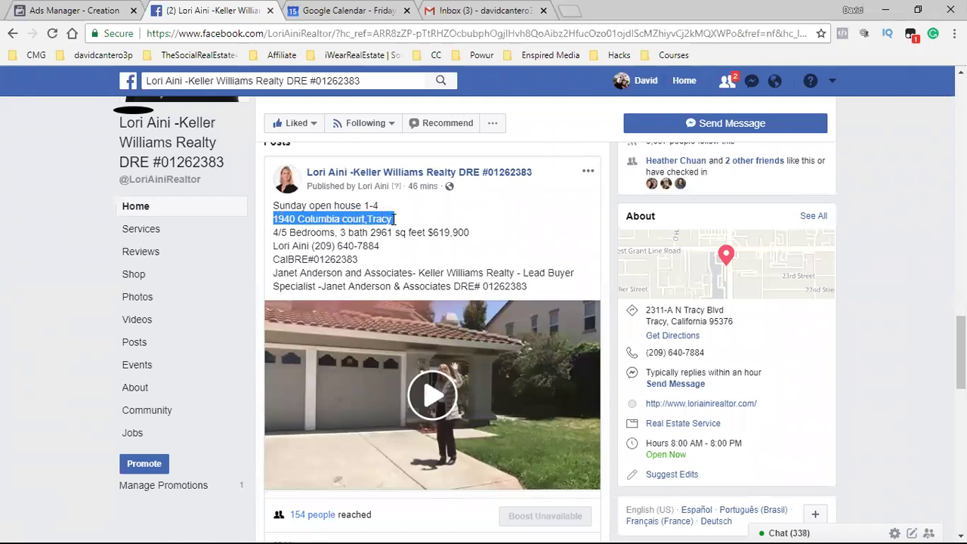
right_click(306, 225)
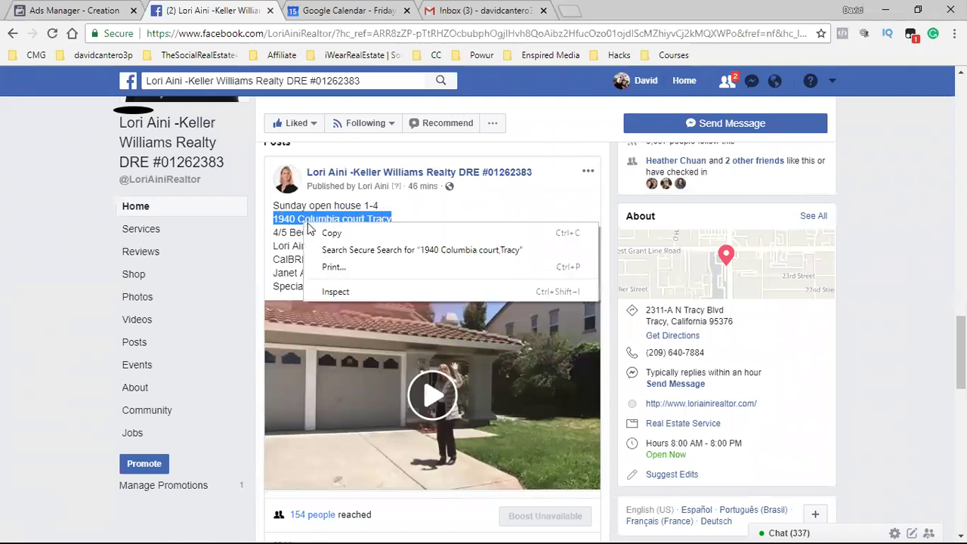
left_click(334, 233)
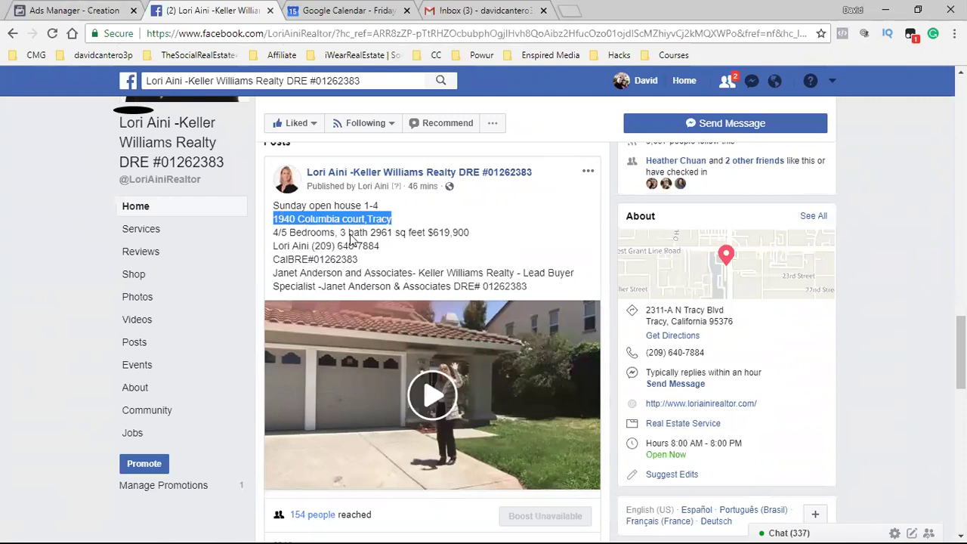
Step: Append the copied property address, enclosed in parentheses, after "Video views" in the campaign name in Ads Manager
left_click(102, 8)
left_click(600, 458)
right_click(599, 458)
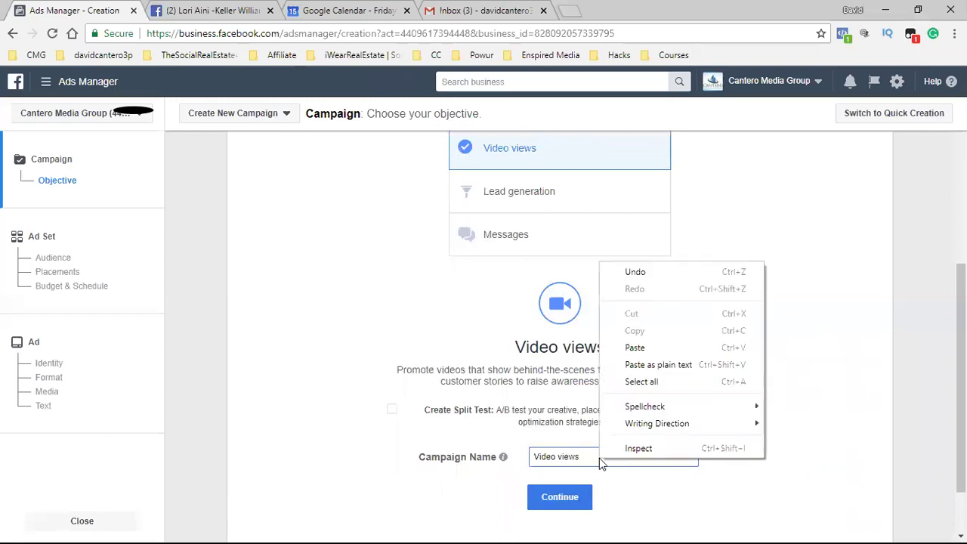
left_click(632, 350)
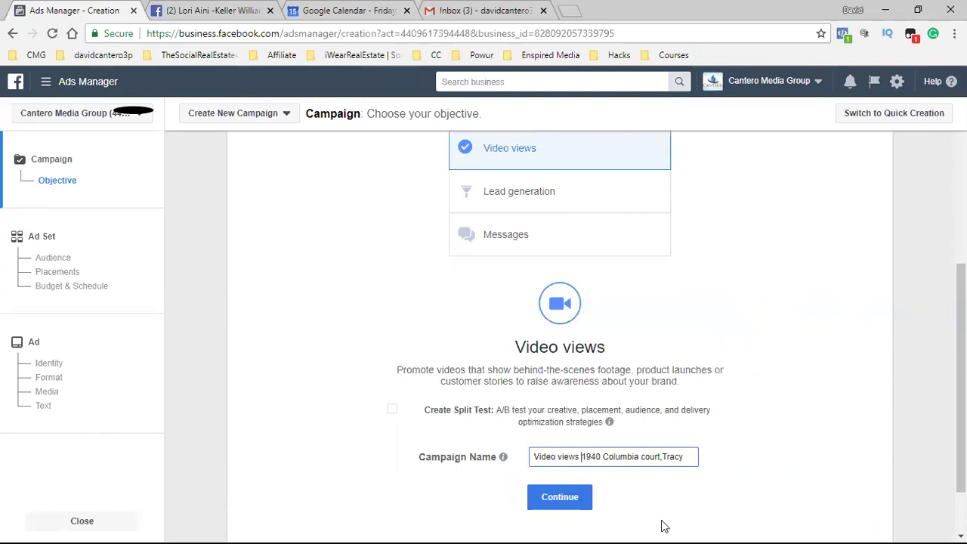
type("(")
key("Right")
key("Right")
key("Right")
key("Right")
key("Right")
key("Right")
key("Right")
key("Right")
key("Right")
key("Right")
key("Right")
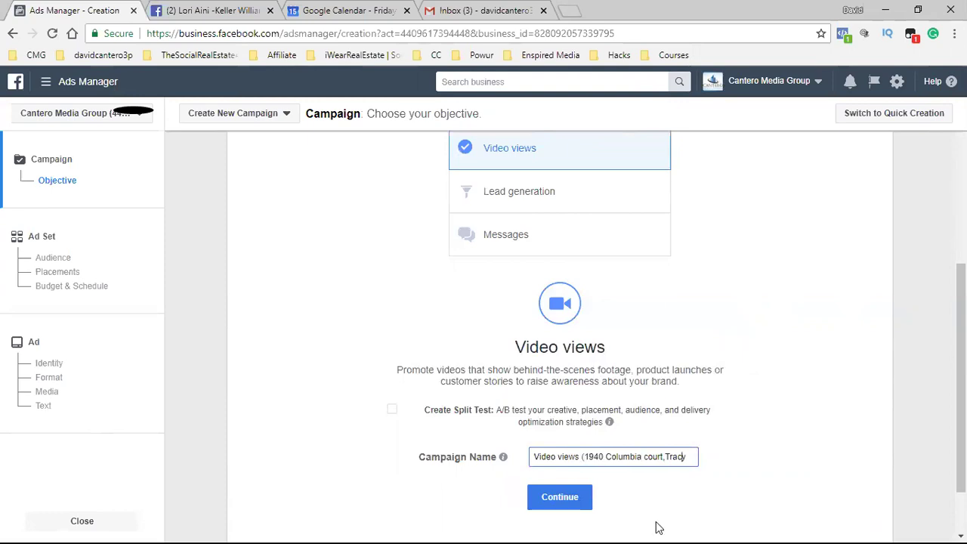
type(")")
Step: Copy the complete campaign name
triple_click(609, 457)
right_click(609, 458)
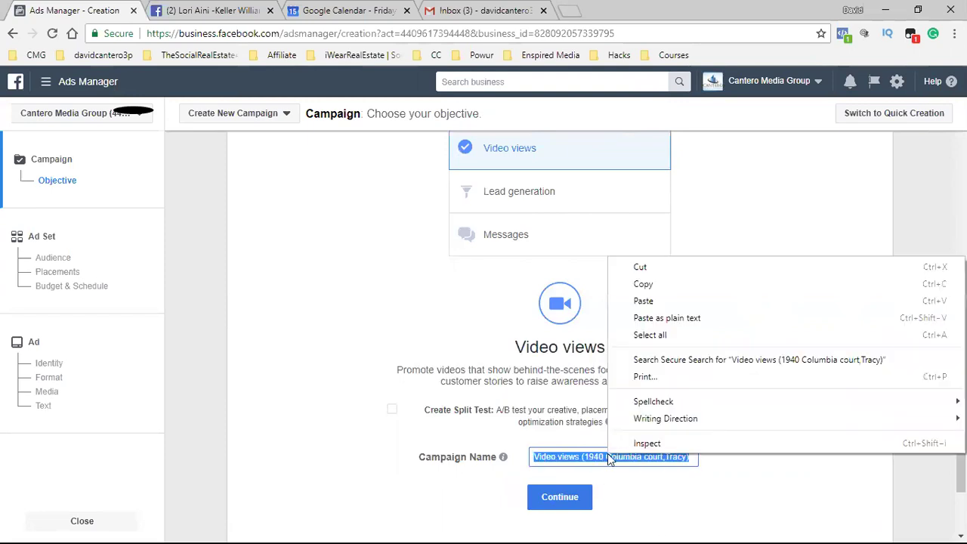
left_click(656, 286)
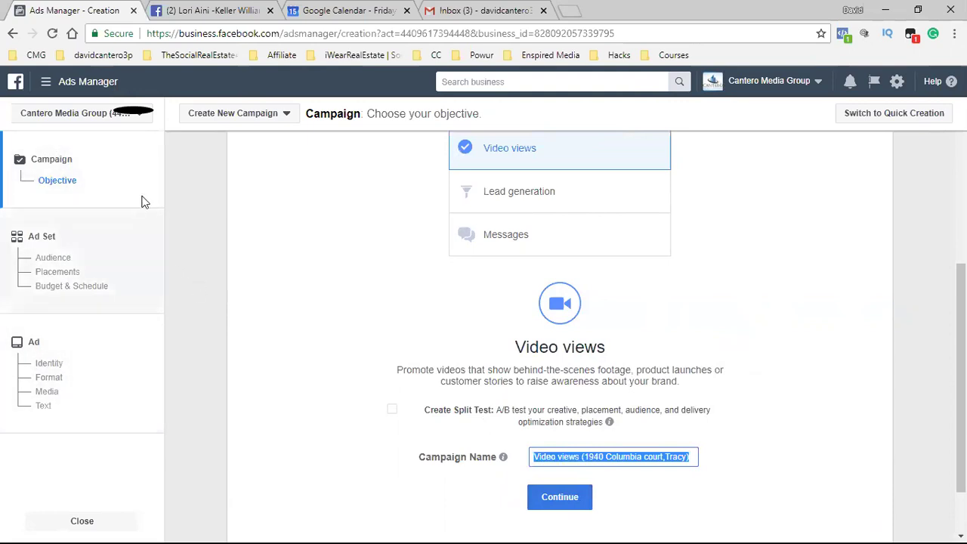
Step: Review the campaign objective choices and the video in the realtor's open house post, and return to the campaign setup
scroll(351, 363, "up", 4)
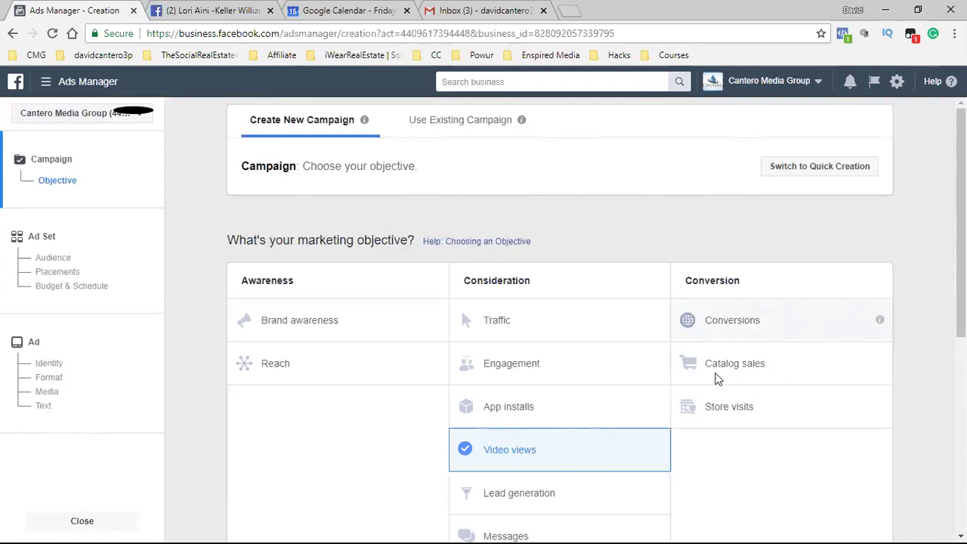
scroll(572, 424, "down", 1)
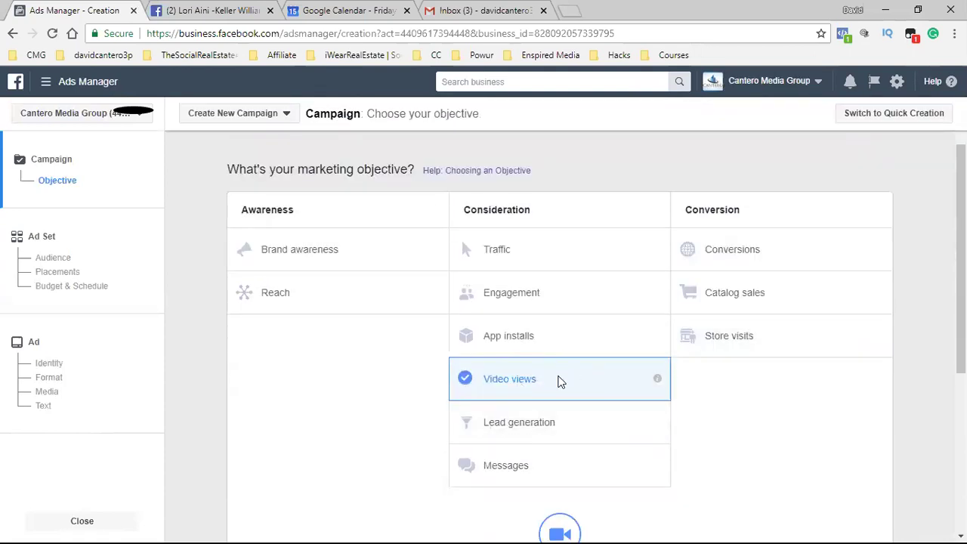
left_click(245, 10)
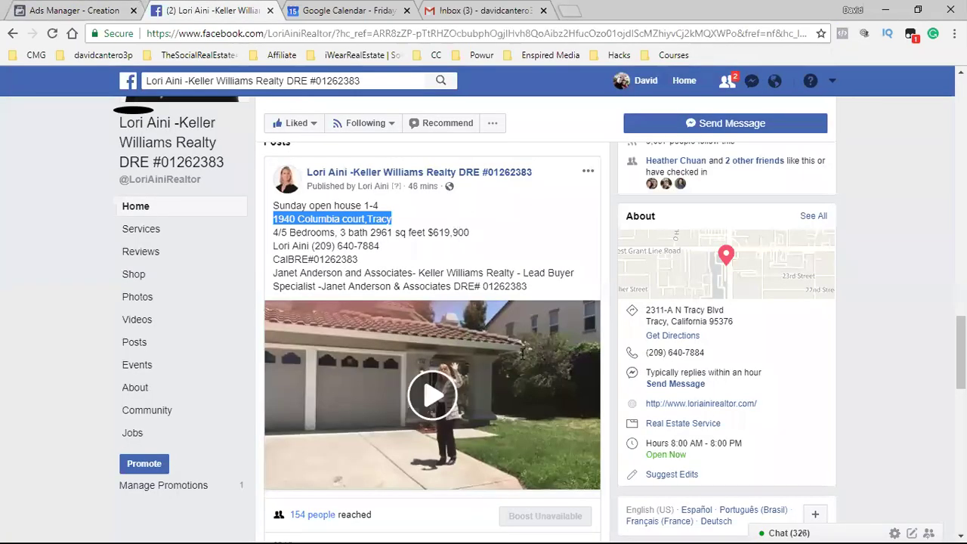
scroll(532, 348, "down", 1)
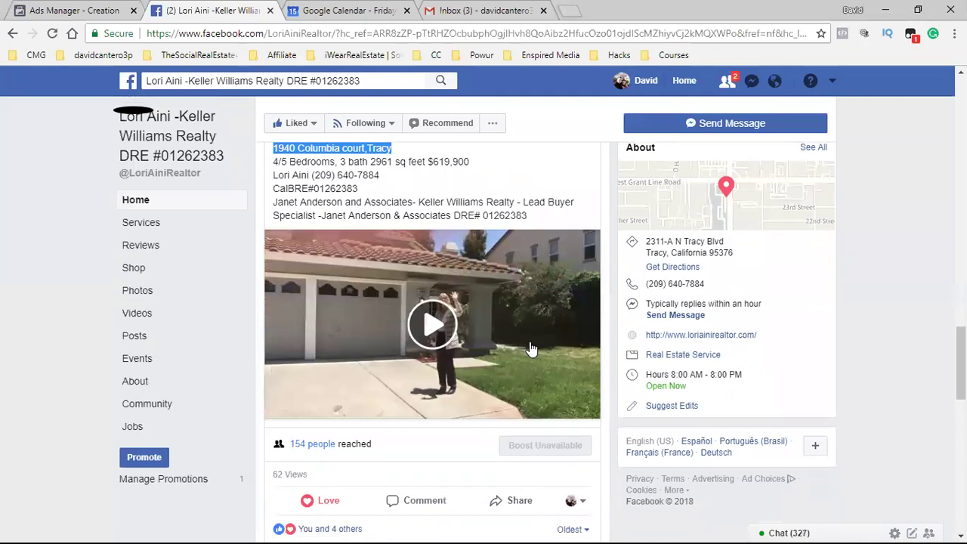
left_click(99, 6)
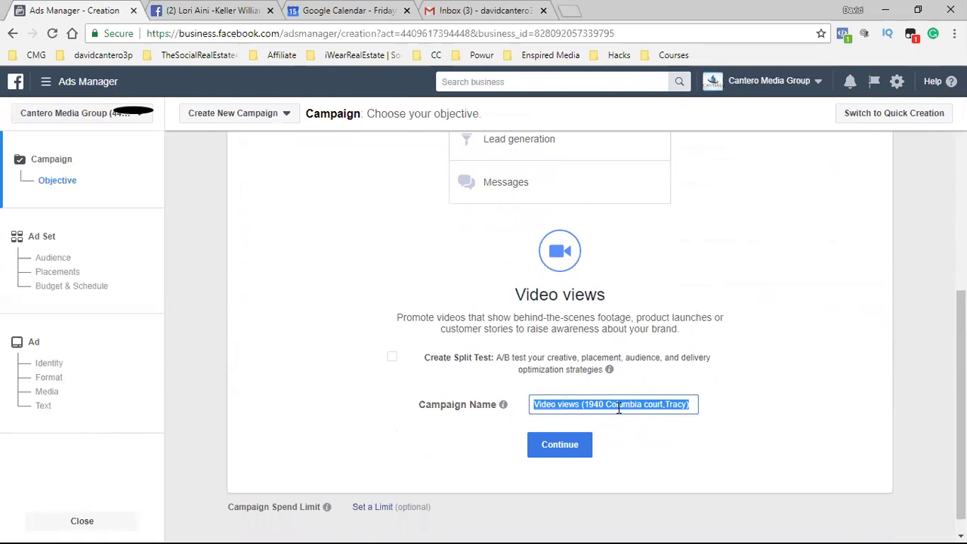
Step: Continue to the ad set setup and replace the ad set name with the copied campaign name
right_click(618, 407)
left_click(663, 235)
left_click(563, 452)
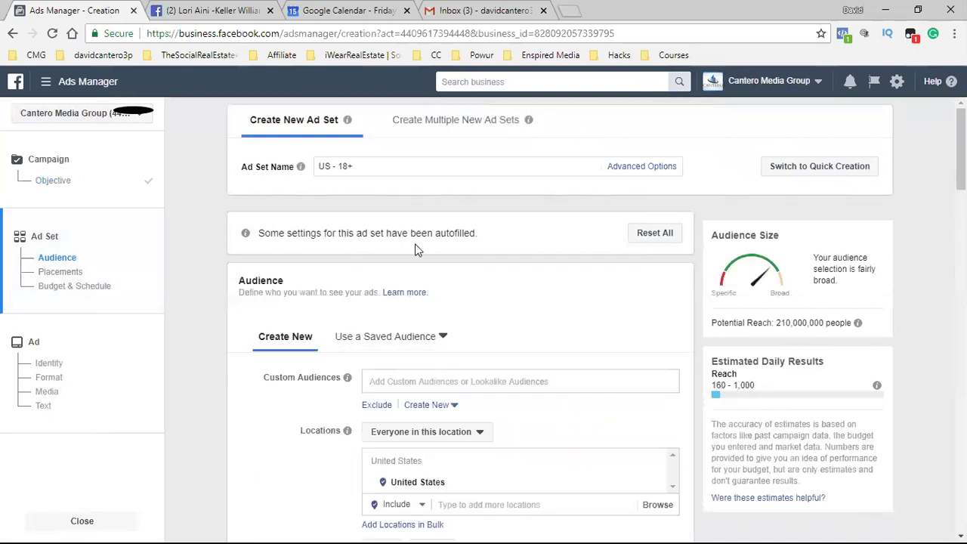
triple_click(340, 167)
right_click(341, 173)
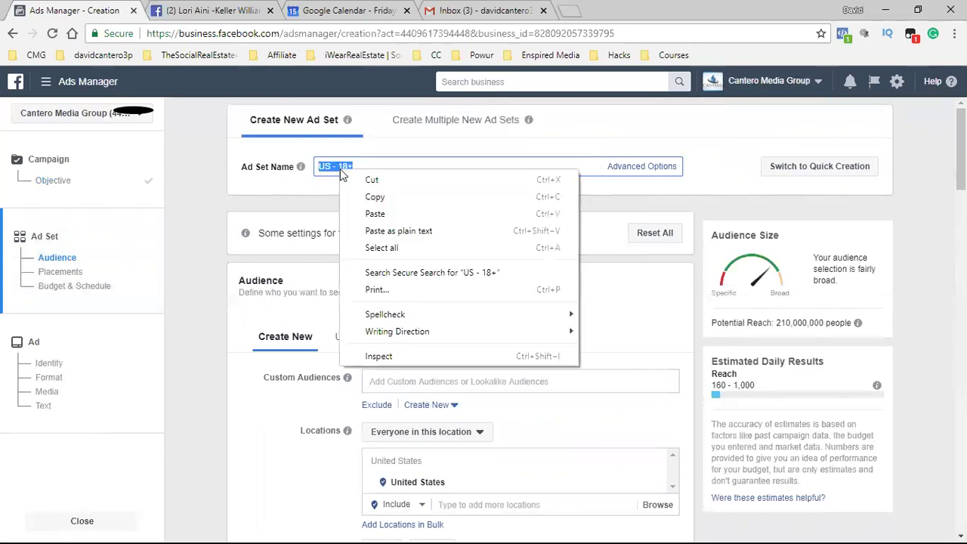
left_click(378, 214)
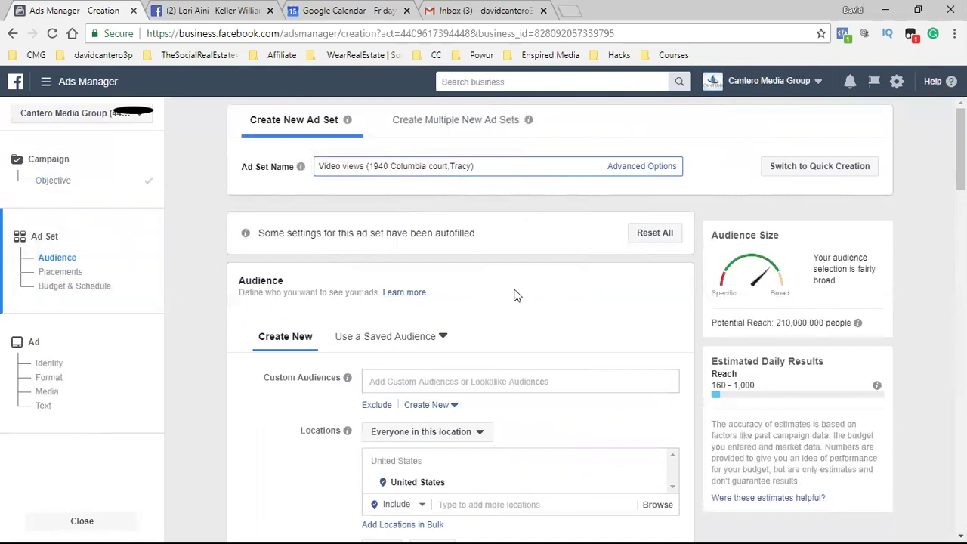
Step: Target people who live in this location and remove United States from the audience's locations
scroll(504, 300, "down", 2)
mouse_move(346, 266)
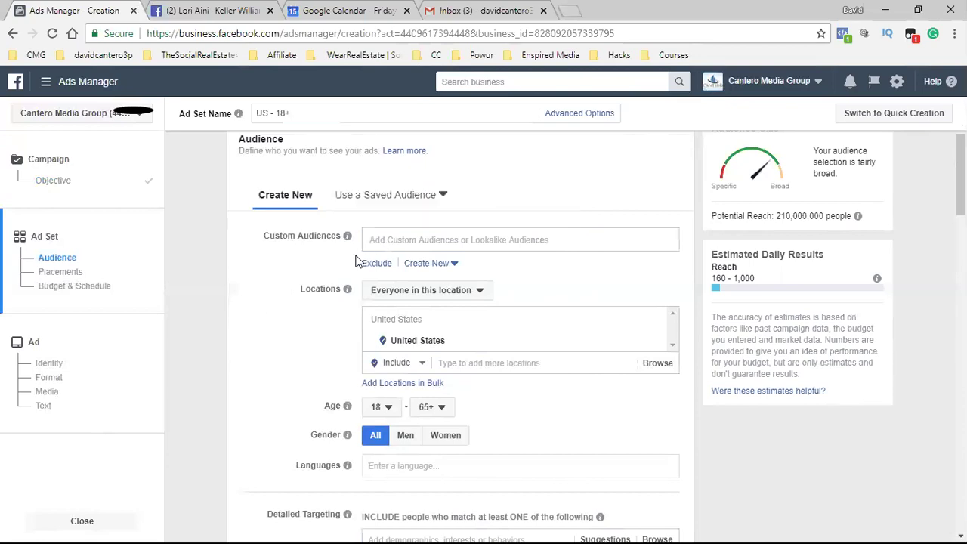
left_click(415, 295)
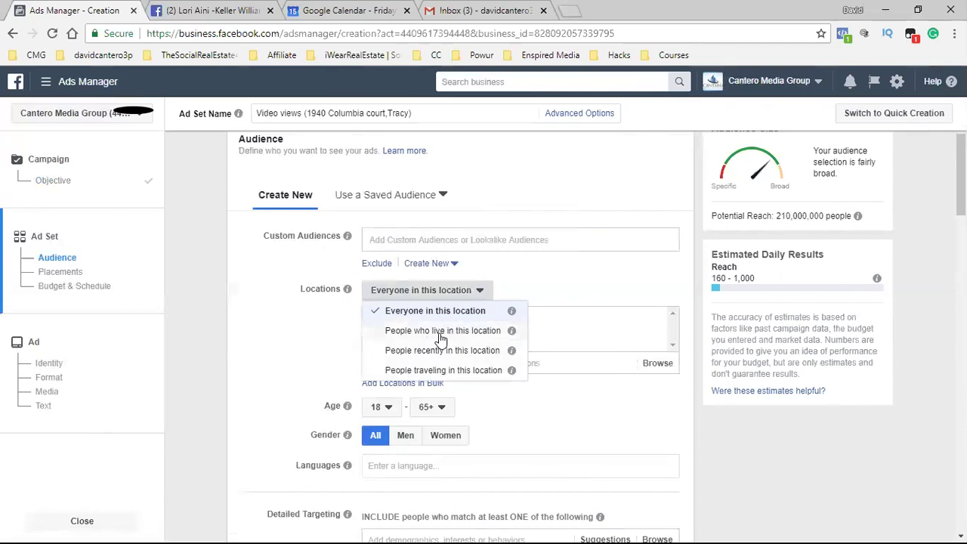
left_click(387, 337)
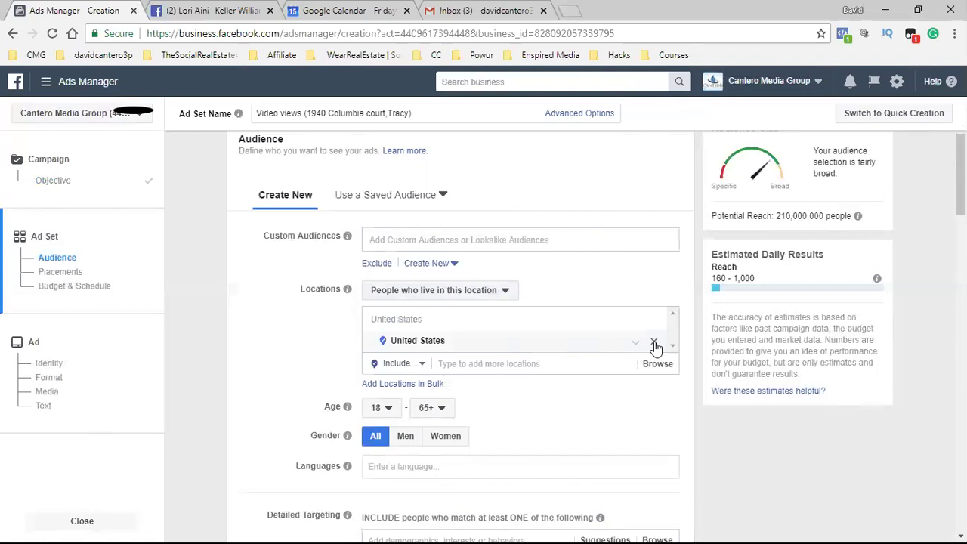
left_click(655, 343)
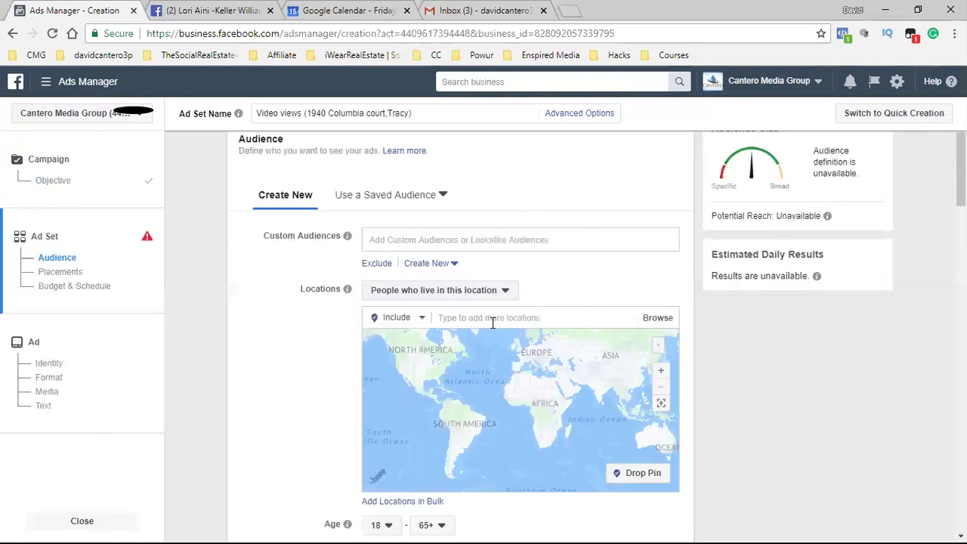
Step: Paste the copied ad set name into the audience's location search
left_click(465, 318)
right_click(466, 318)
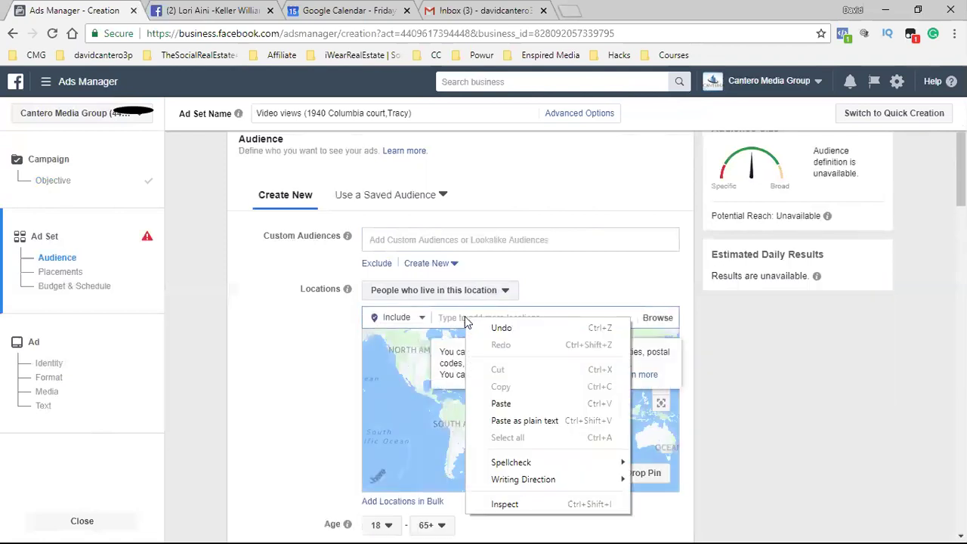
left_click(501, 401)
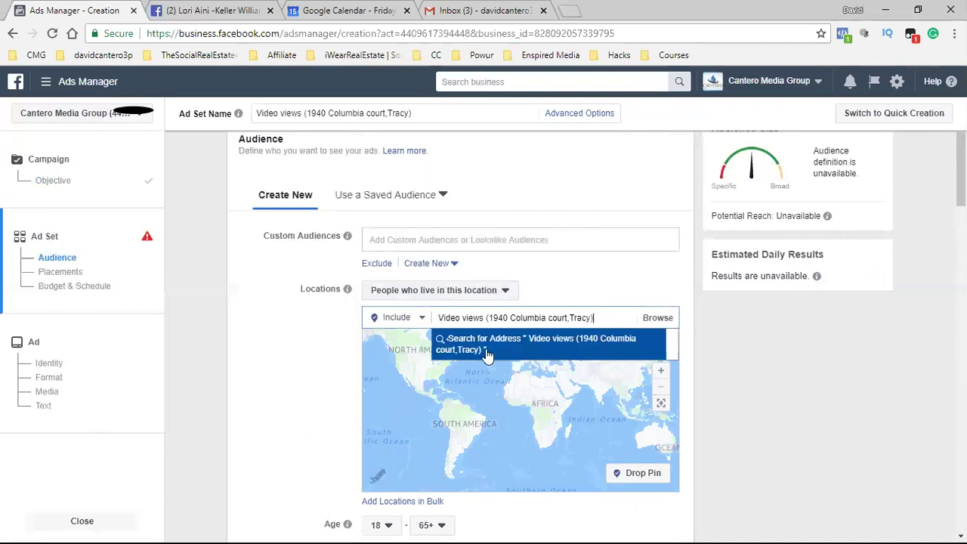
triple_click(493, 316)
left_click(492, 316)
triple_click(493, 315)
triple_click(493, 316)
left_click(490, 320)
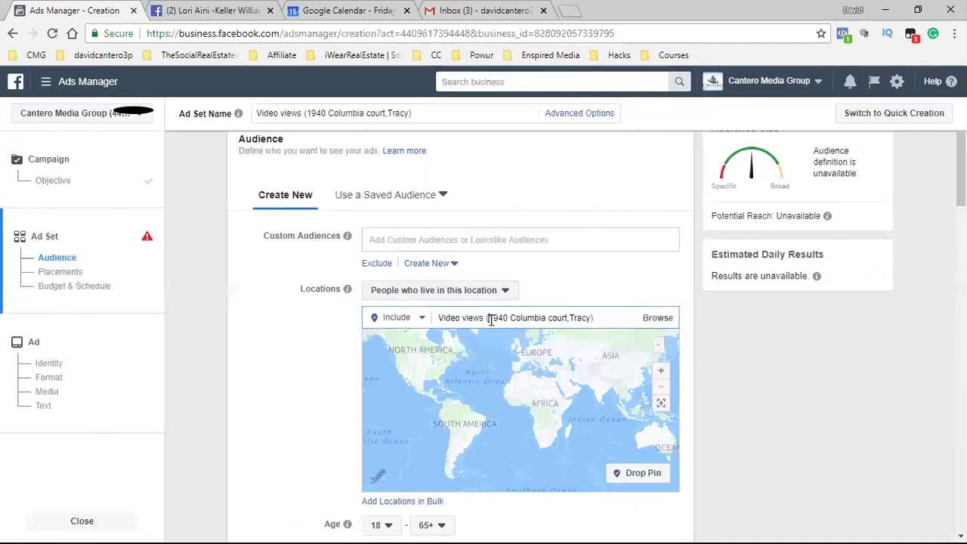
Step: Trim the pasted location text to the property's street address and include the matching Tracy, California address in the audience
key("BackSpace")
key("BackSpace")
key("BackSpace")
key("BackSpace")
key("BackSpace")
key("BackSpace")
key("BackSpace")
key("BackSpace")
key("BackSpace")
key("BackSpace")
key("BackSpace")
key("BackSpace")
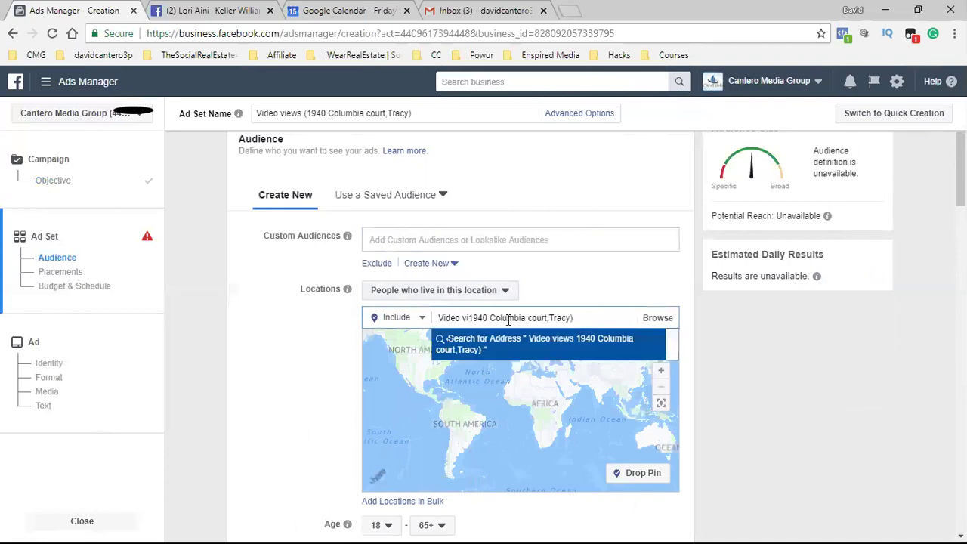
triple_click(551, 319)
left_click(551, 318)
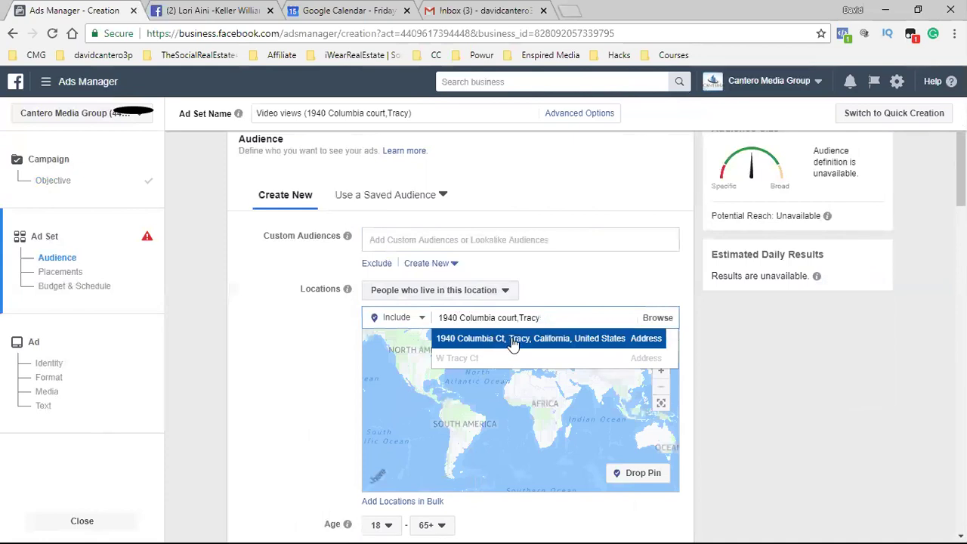
left_click(573, 341)
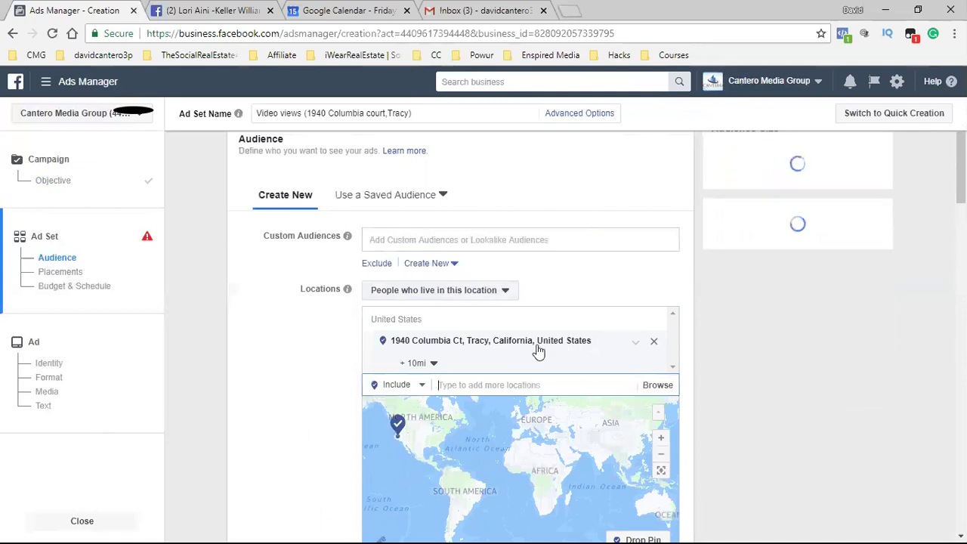
Step: Check the radius setting around the included address and the audience's potential reach
left_click(421, 364)
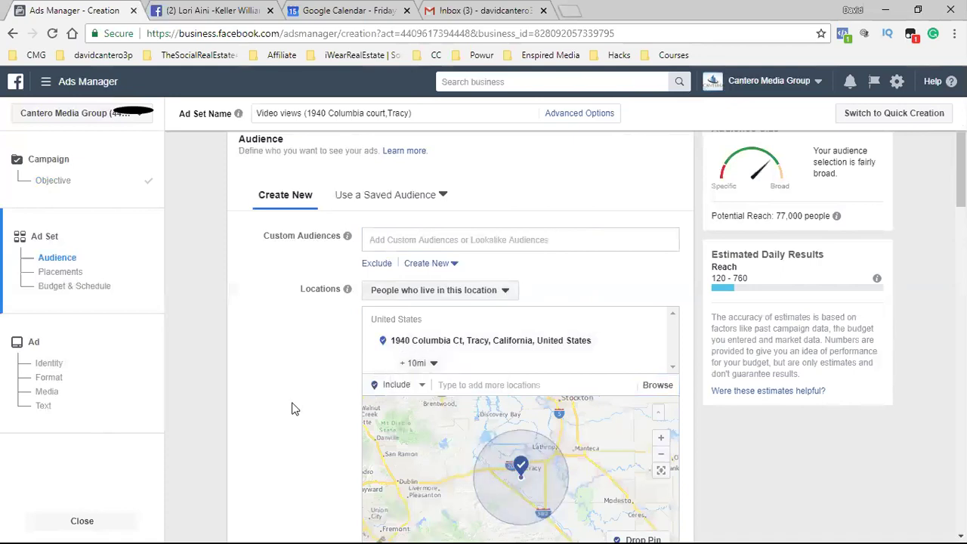
scroll(294, 403, "down", 2)
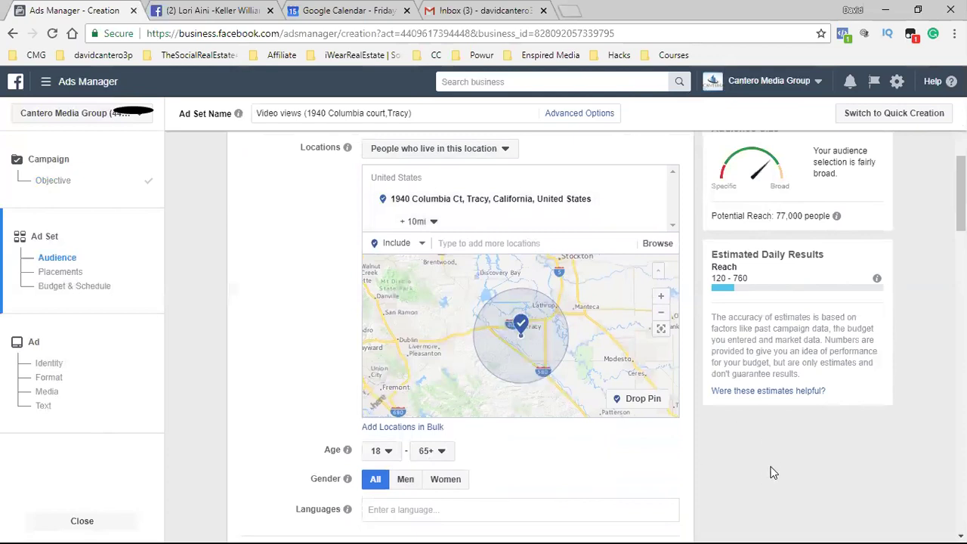
double_click(795, 217)
left_click(316, 399)
scroll(296, 413, "down", 1)
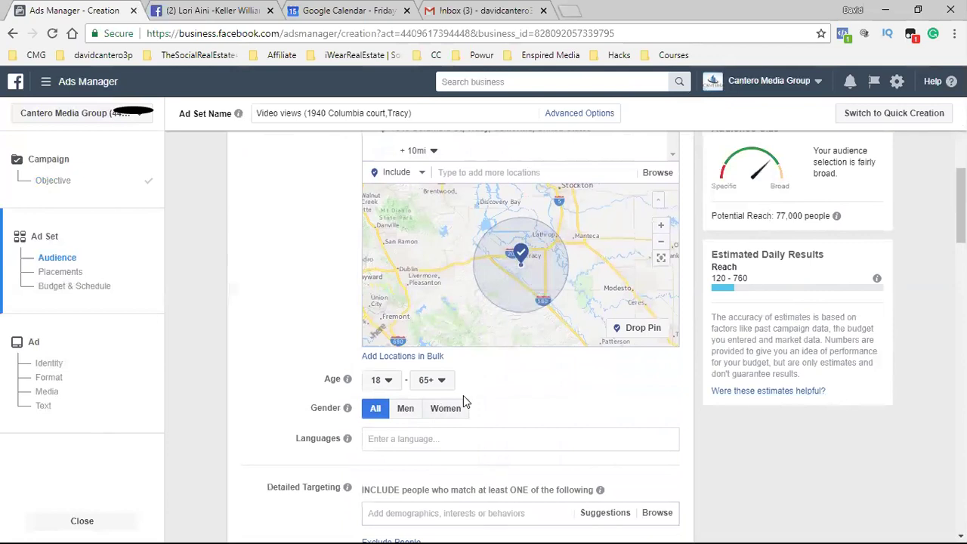
Step: Look over the minimum age choices and the full list of business tools, including Audience Insights, and return to the audience settings
left_click(381, 383)
scroll(380, 348, "down", 3)
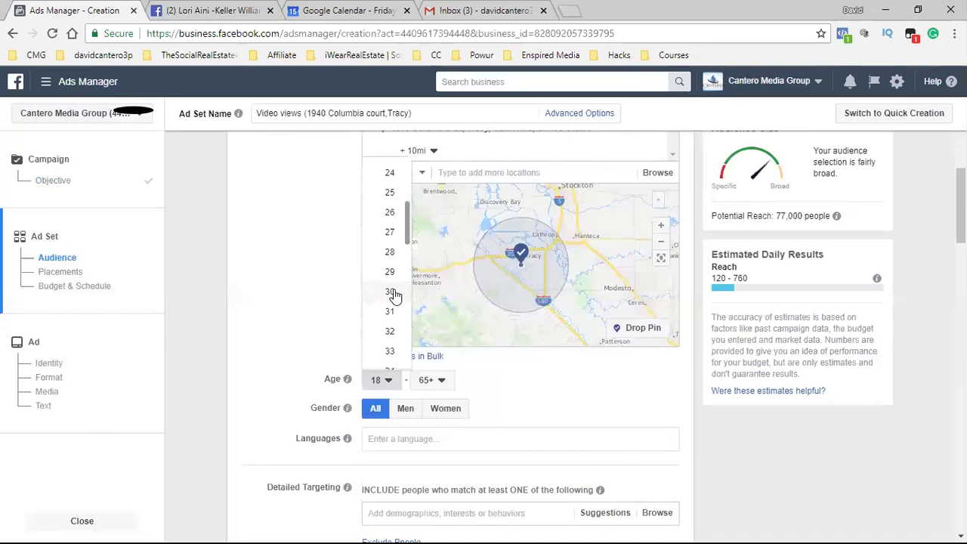
left_click(46, 82)
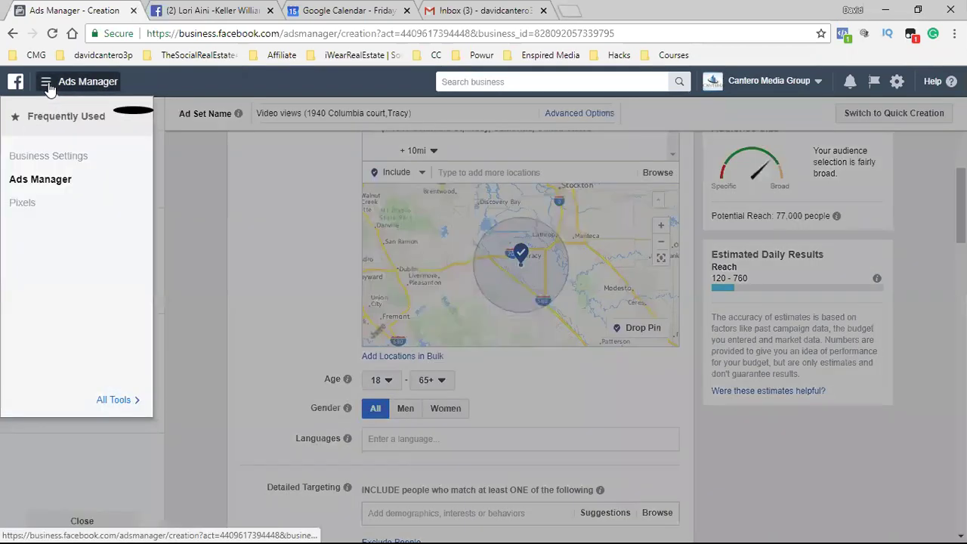
left_click(103, 405)
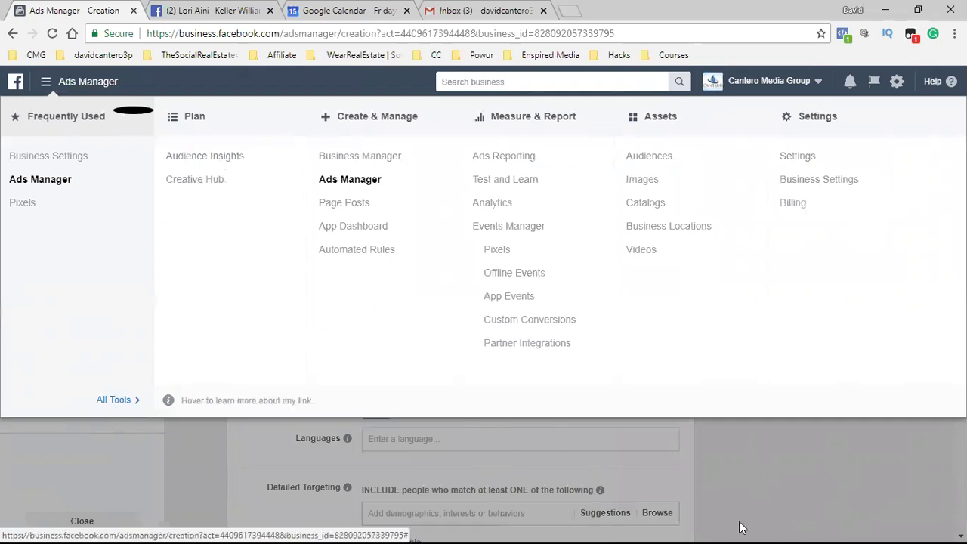
left_click(749, 485)
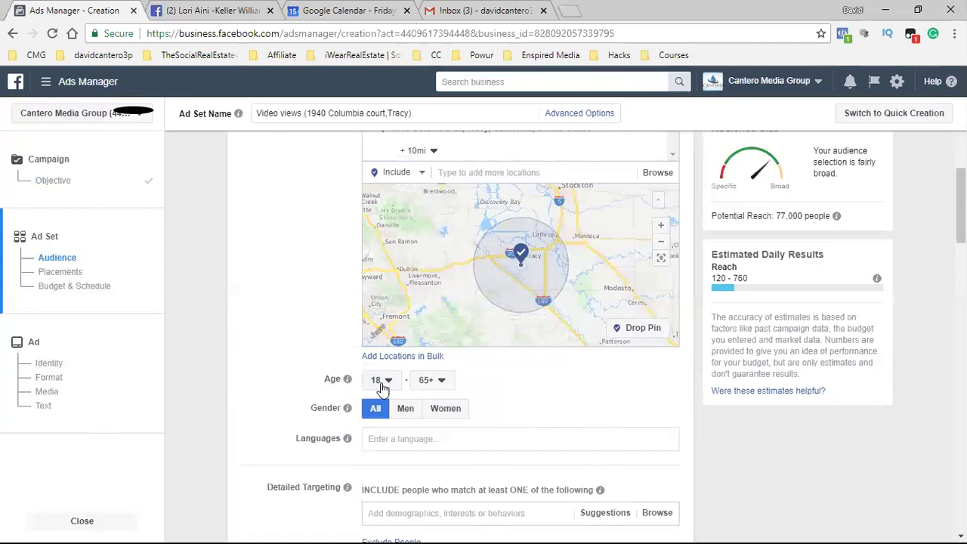
scroll(250, 364, "up", 1)
scroll(249, 364, "down", 1)
left_click(46, 83)
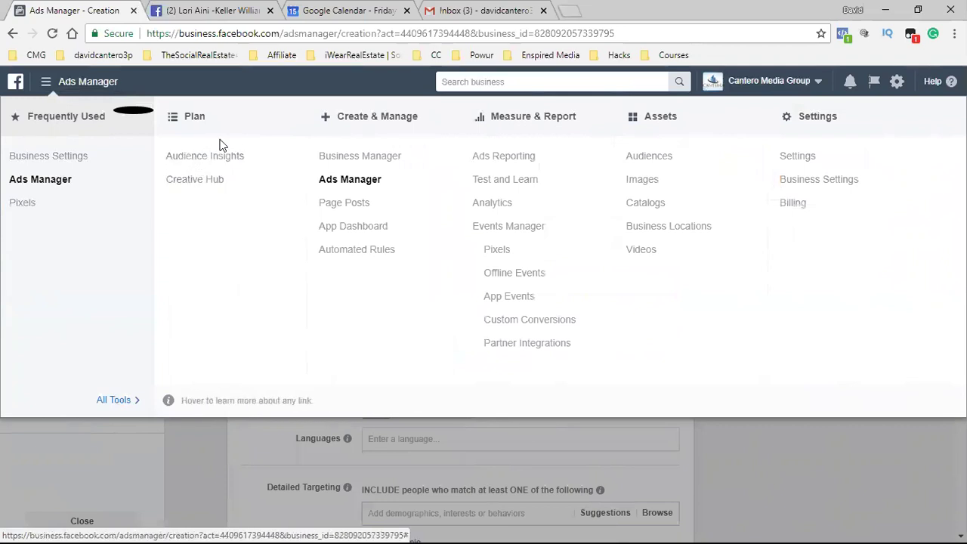
left_click(764, 468)
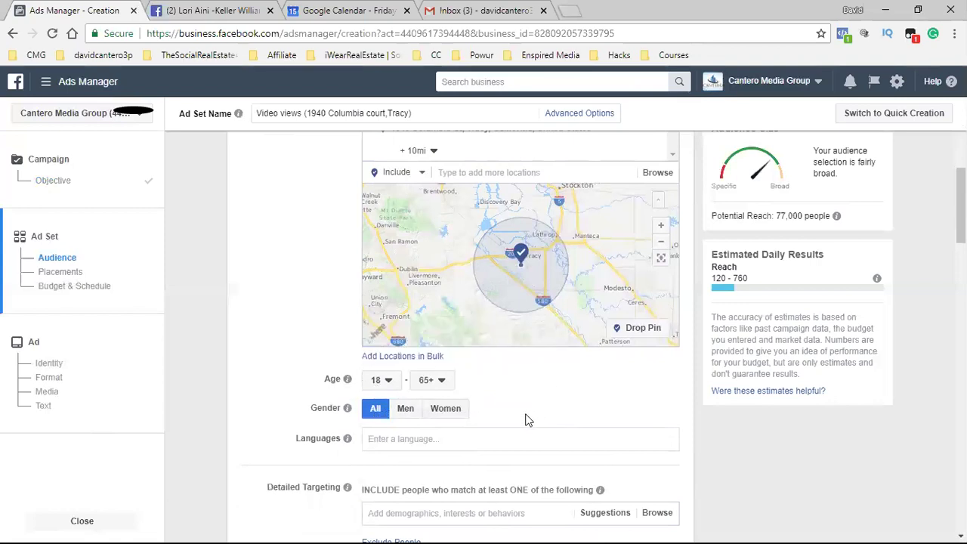
Step: Set the audience's minimum age to 30 and check the potential reach
left_click(389, 384)
scroll(395, 329, "down", 3)
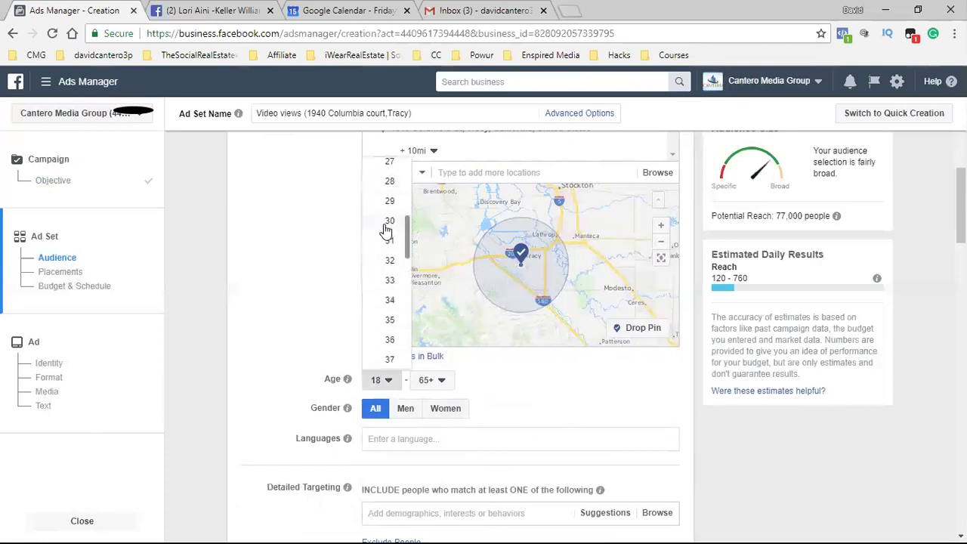
left_click(389, 222)
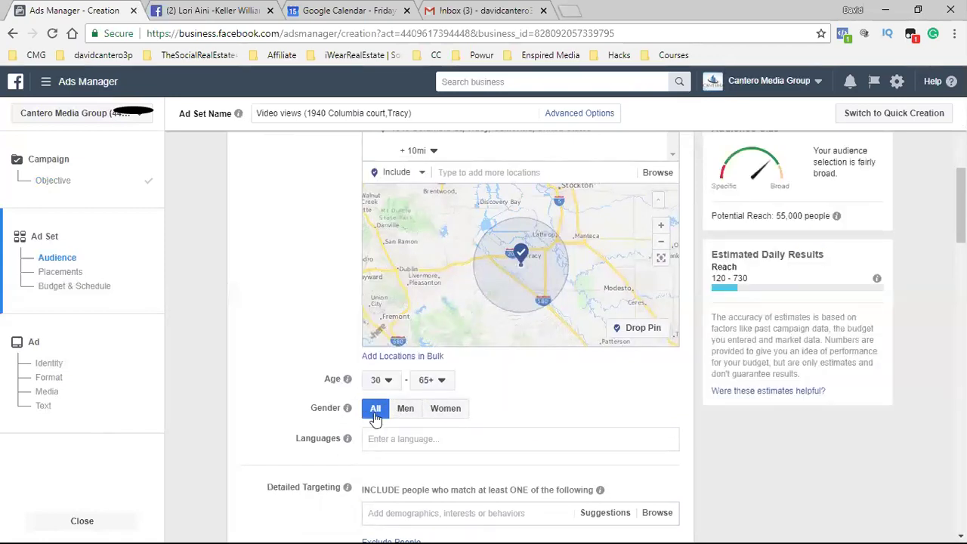
scroll(302, 412, "down", 1)
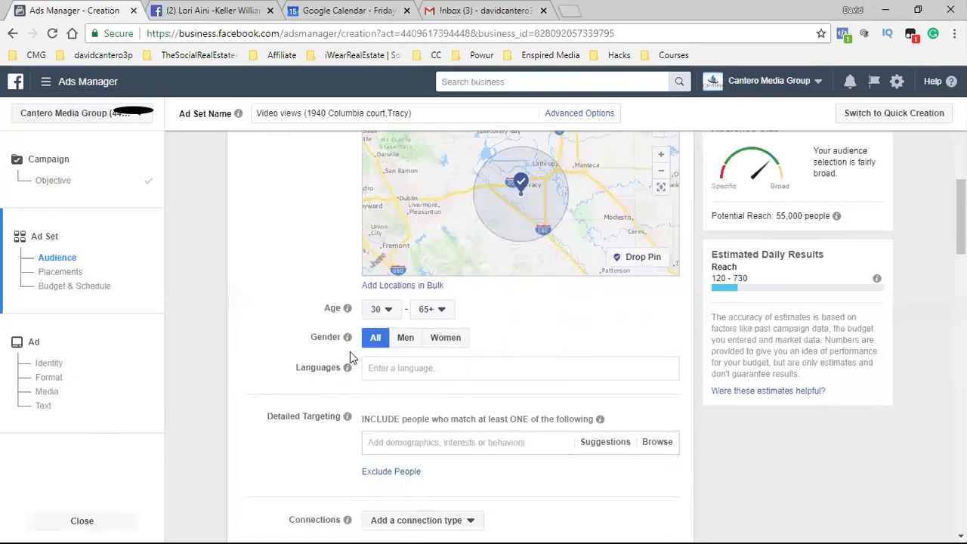
scroll(257, 355, "down", 2)
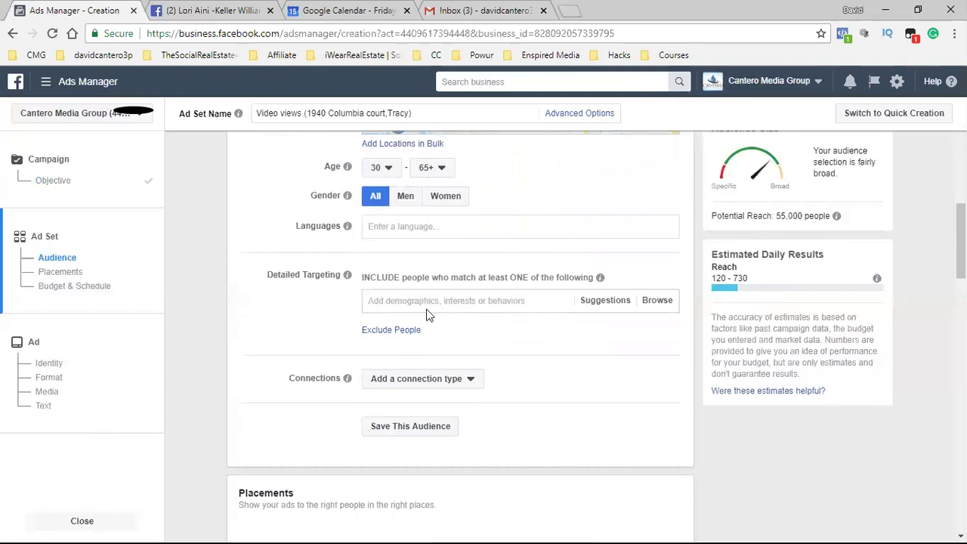
triple_click(781, 215)
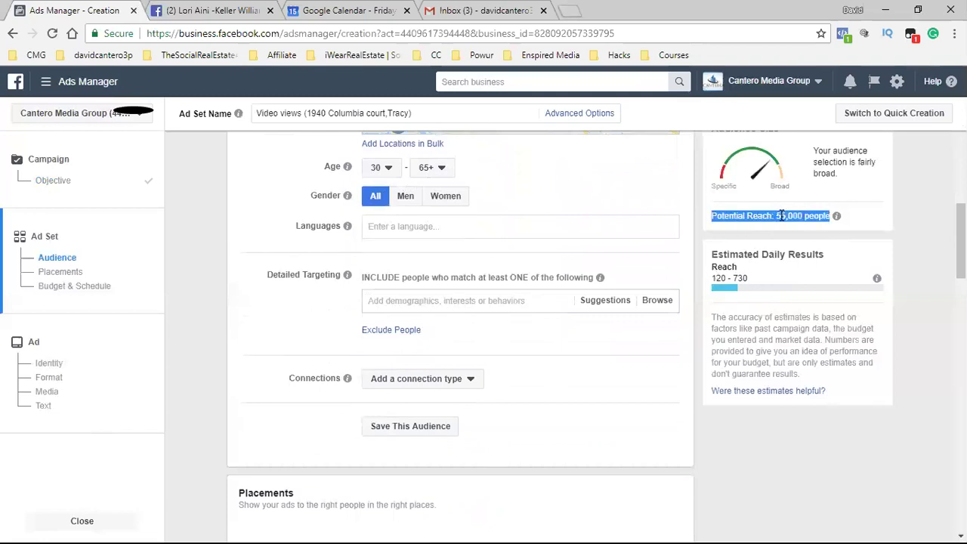
left_click(783, 215)
Step: Search detailed targeting for "homeowners" and include the Homeowners demographic
left_click(412, 300)
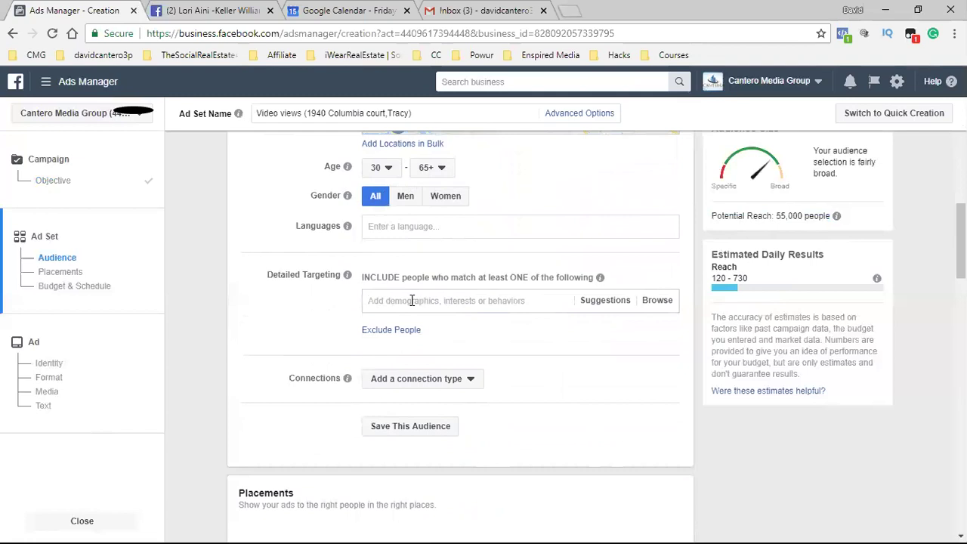
type("home")
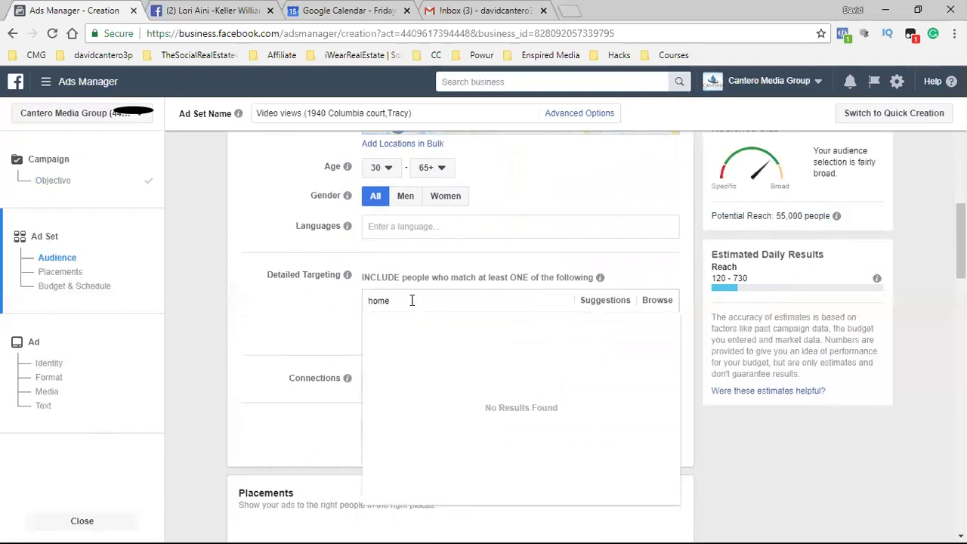
type("o")
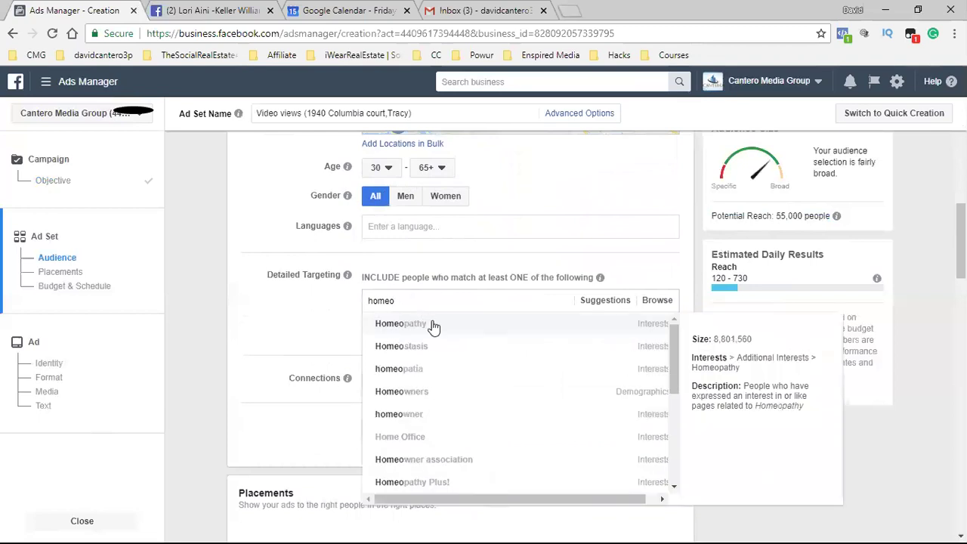
type("wners")
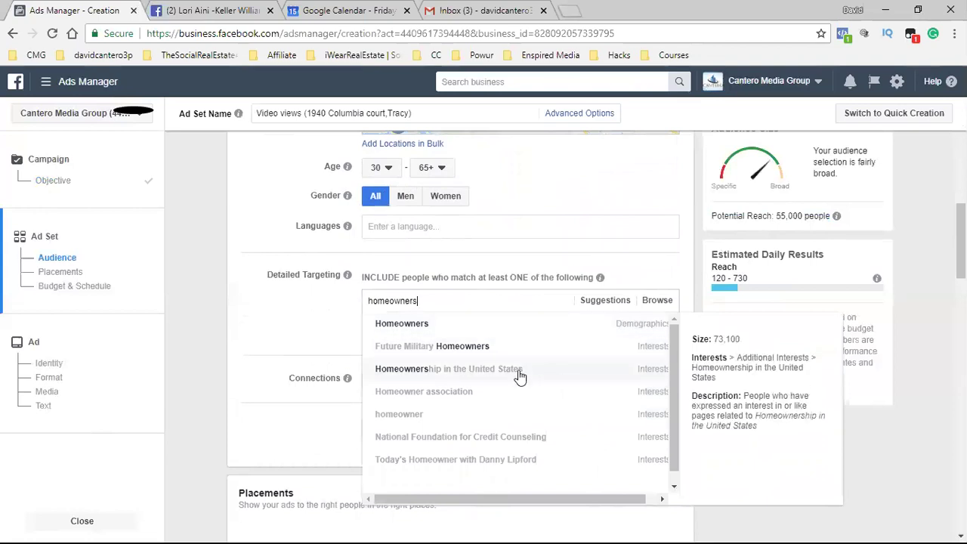
left_click(617, 333)
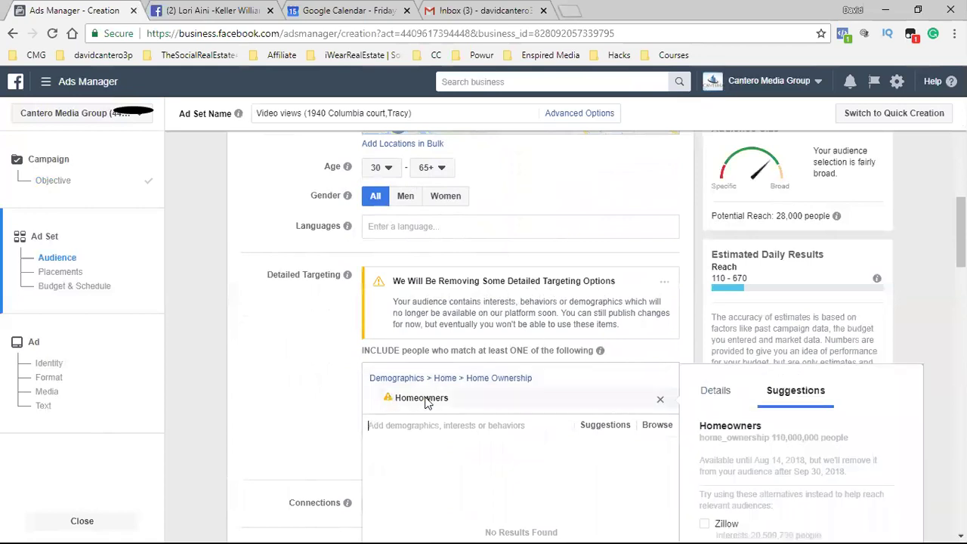
Step: Add the suggested House Hunting interest and Likely to move behavior to detailed targeting, and review the included targeting options
scroll(325, 400, "down", 1)
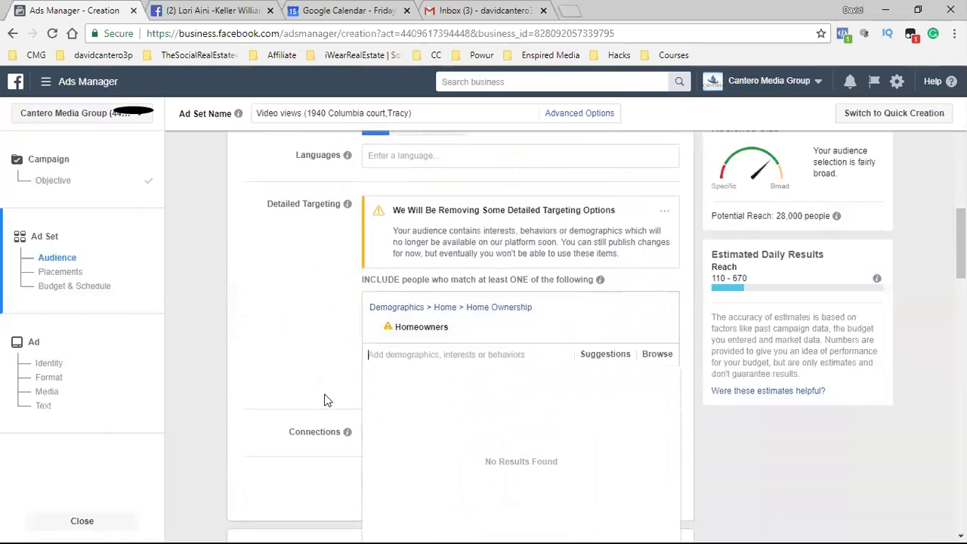
mouse_move(648, 337)
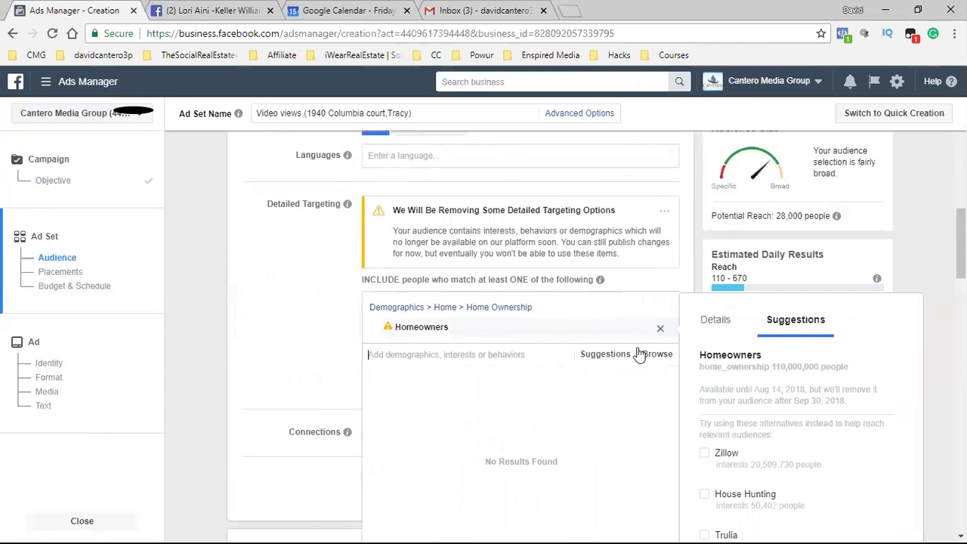
left_click(603, 357)
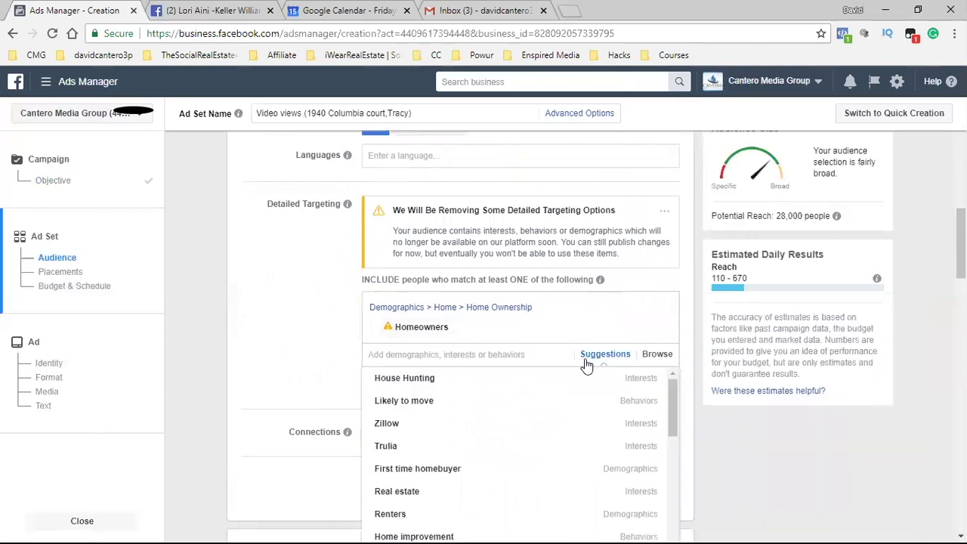
left_click(393, 387)
scroll(393, 321, "down", 2)
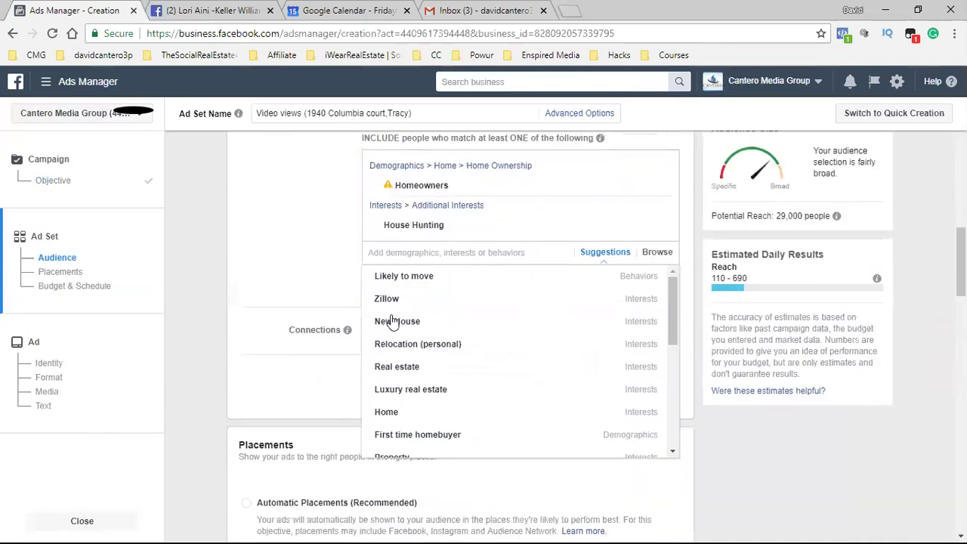
mouse_move(435, 285)
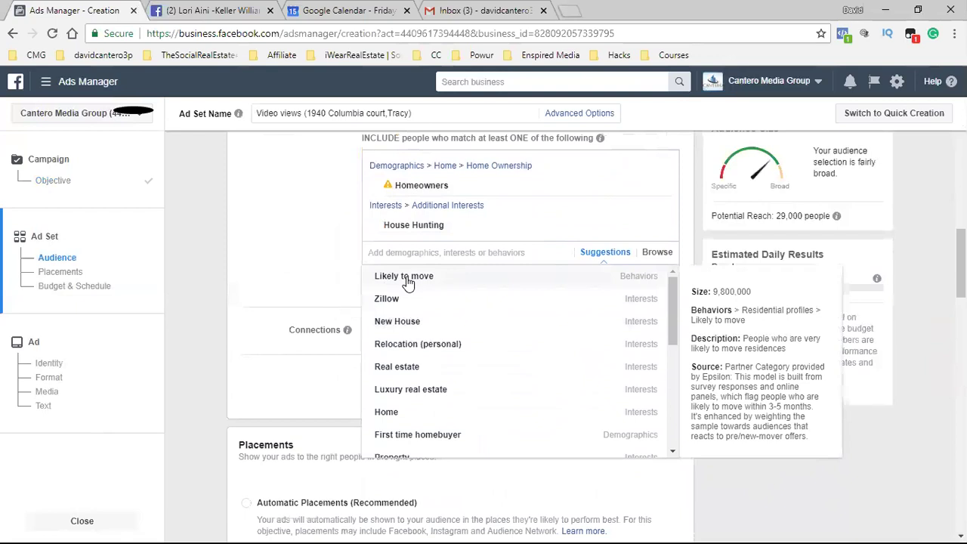
left_click(407, 276)
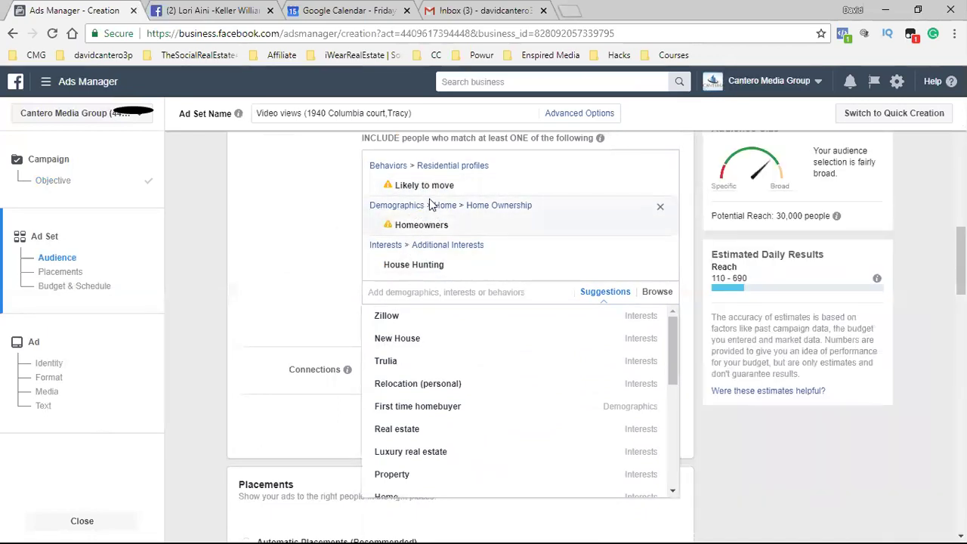
mouse_move(449, 198)
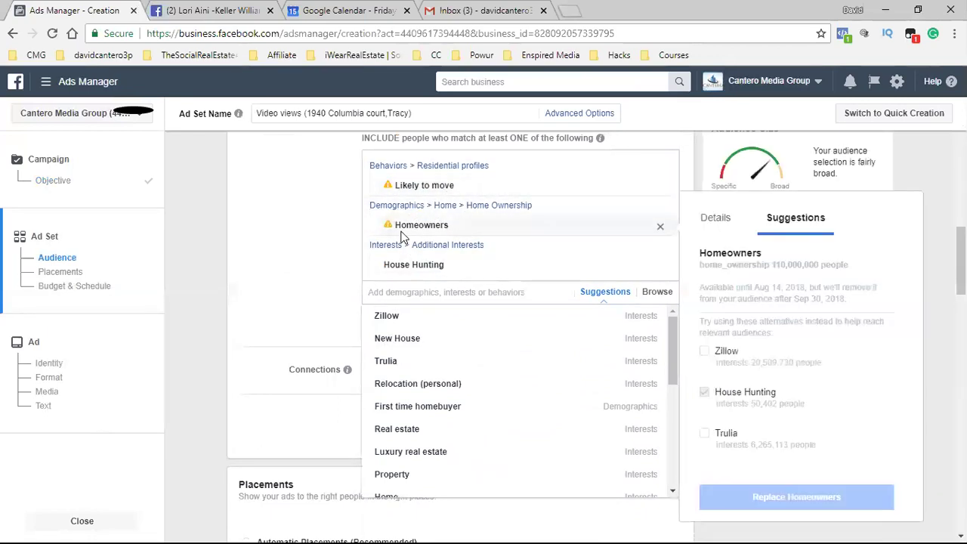
scroll(318, 309, "up", 3)
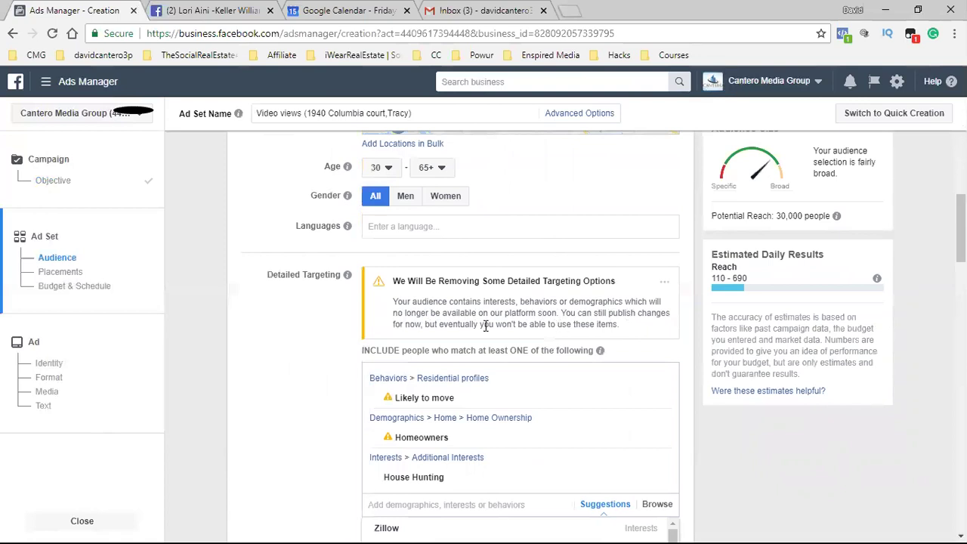
scroll(297, 348, "down", 1)
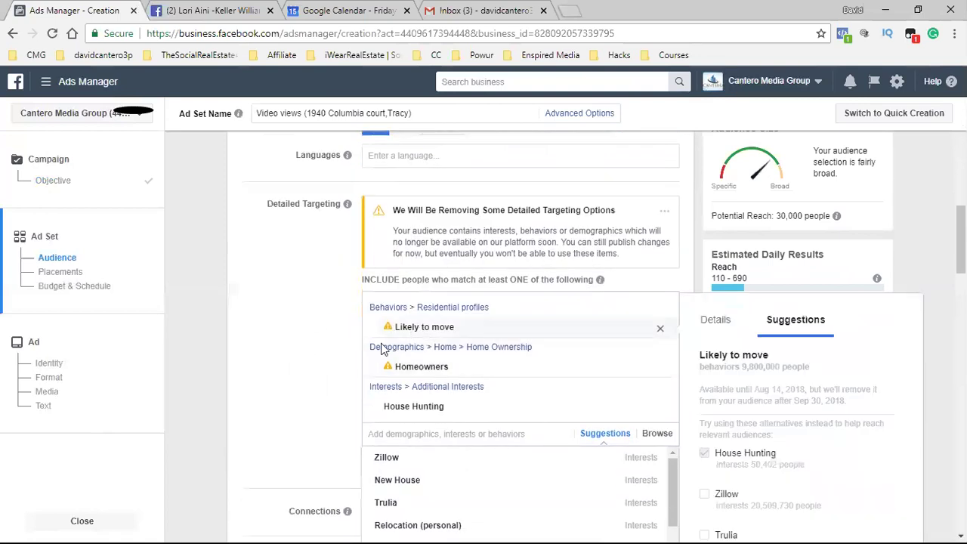
scroll(302, 336, "down", 1)
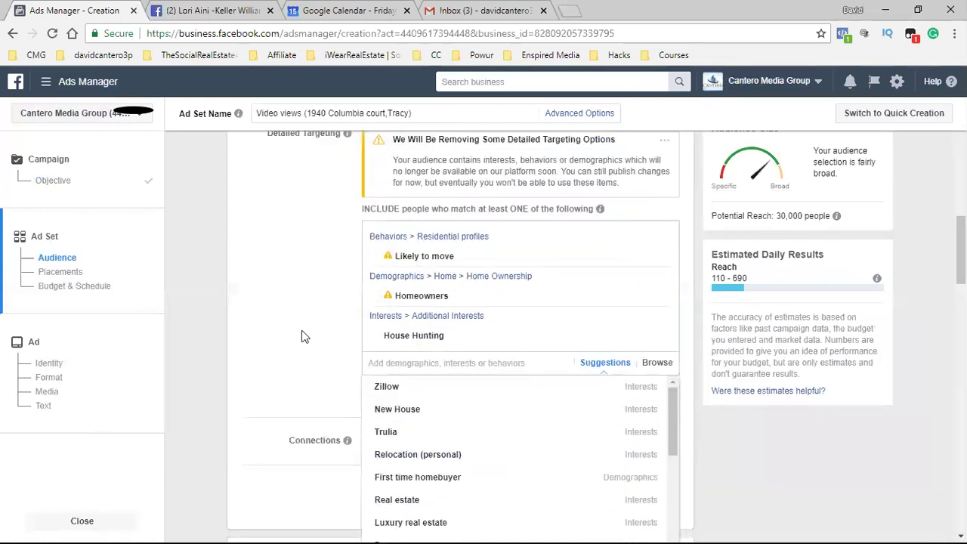
Step: Add the suggested First time homebuyer and Renters demographics and the Real estate interest to detailed targeting, and review the included options
scroll(372, 328, "down", 1)
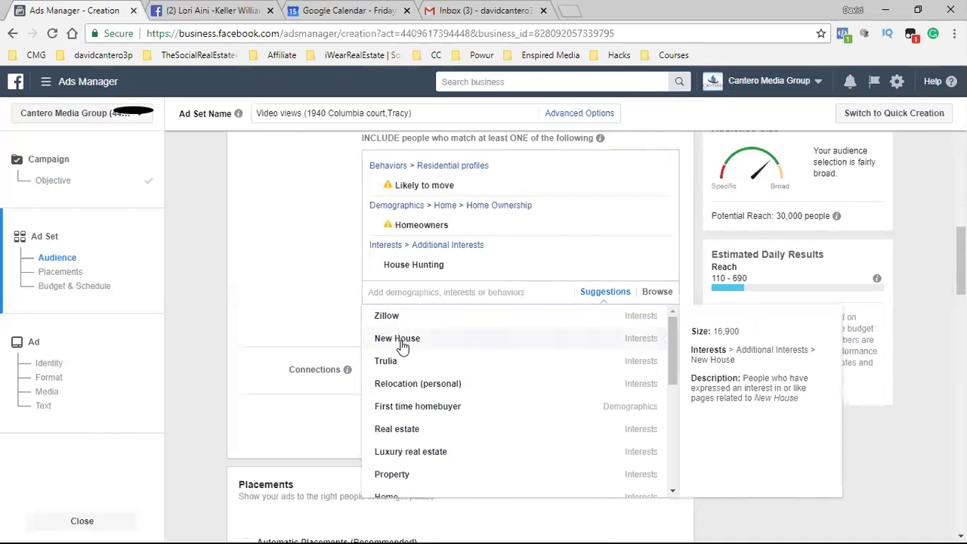
left_click(427, 412)
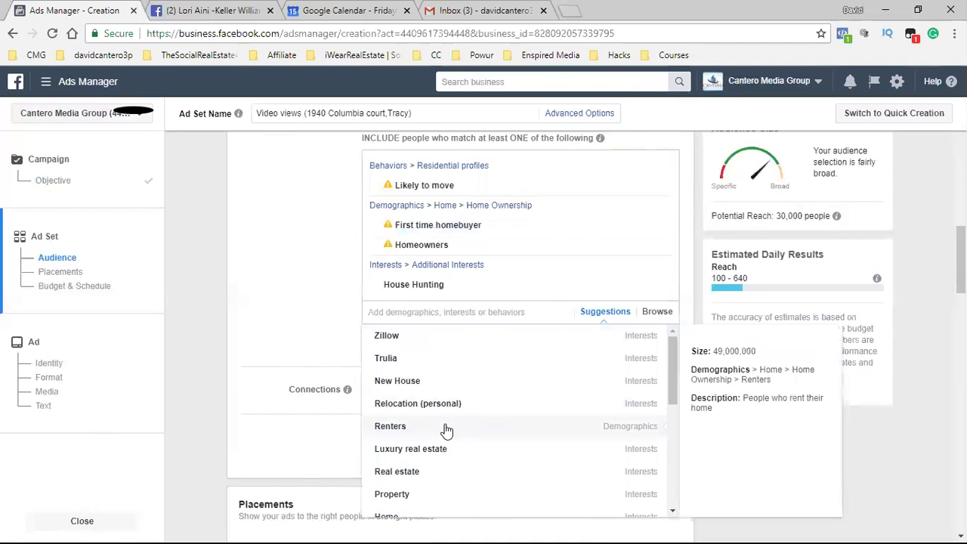
left_click(448, 428)
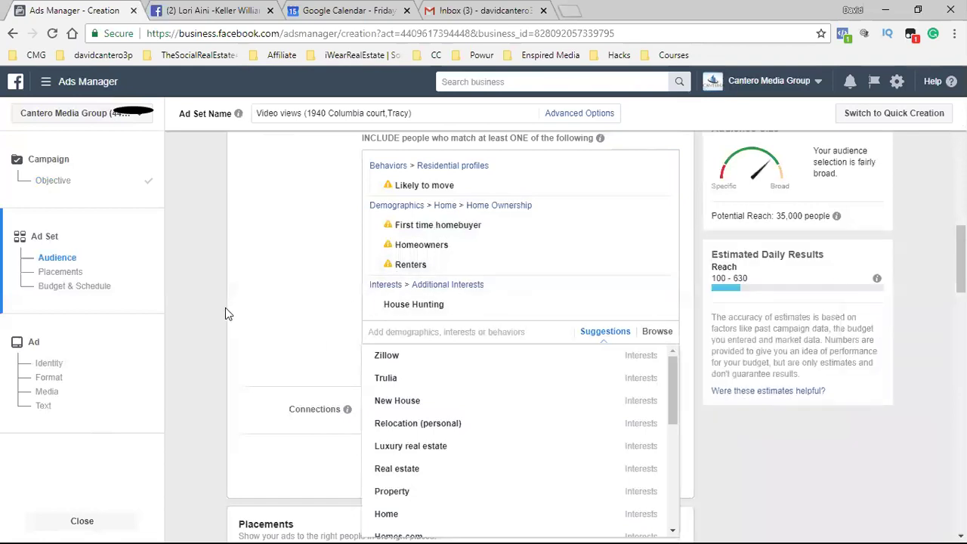
scroll(363, 340, "down", 1)
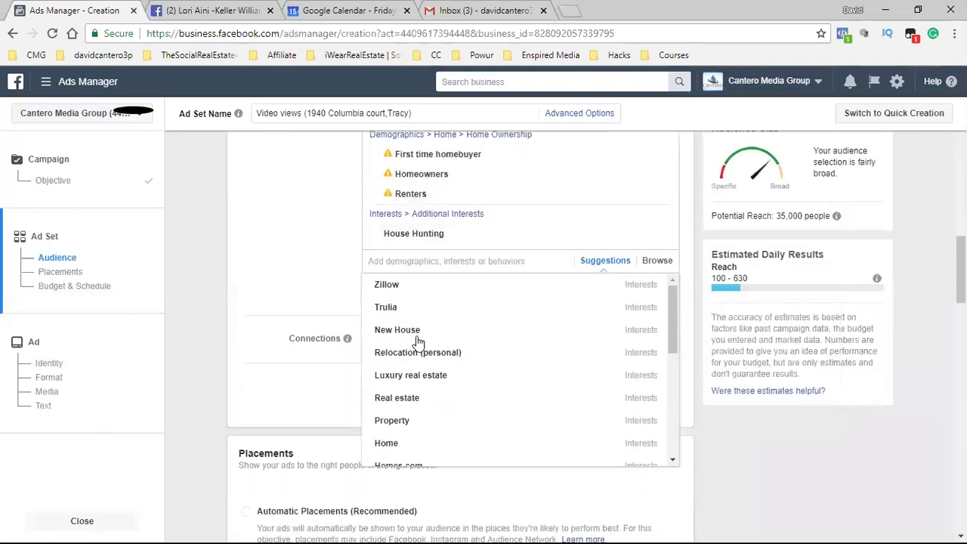
left_click(448, 407)
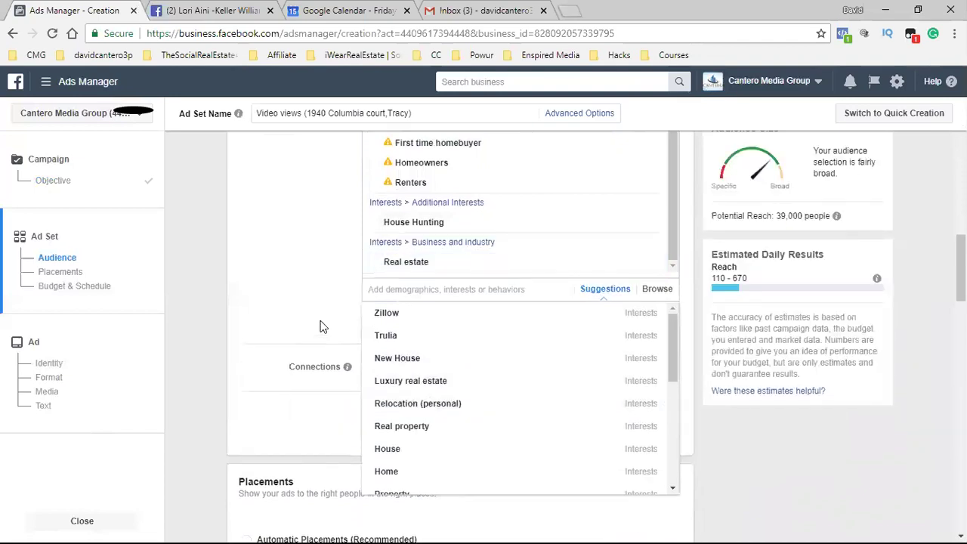
scroll(320, 326, "up", 1)
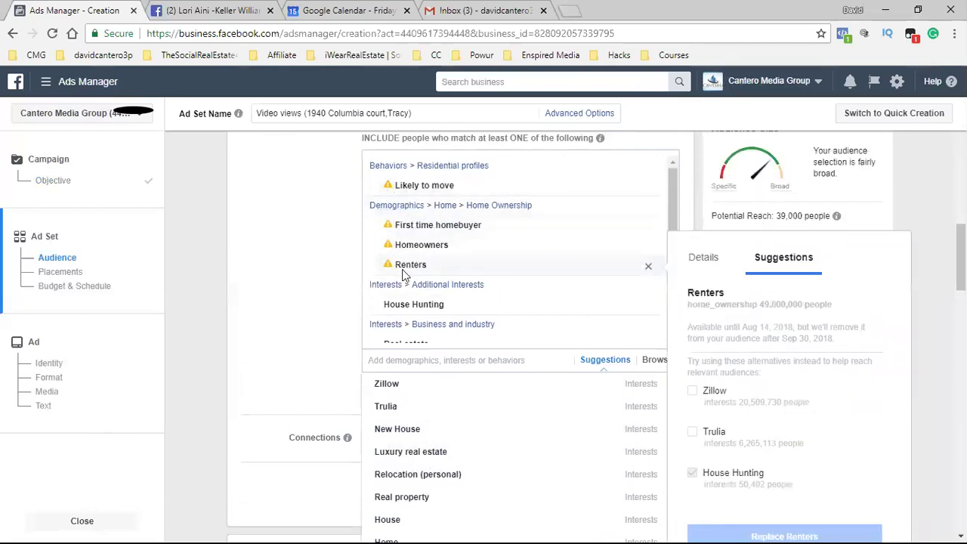
scroll(456, 292, "down", 1)
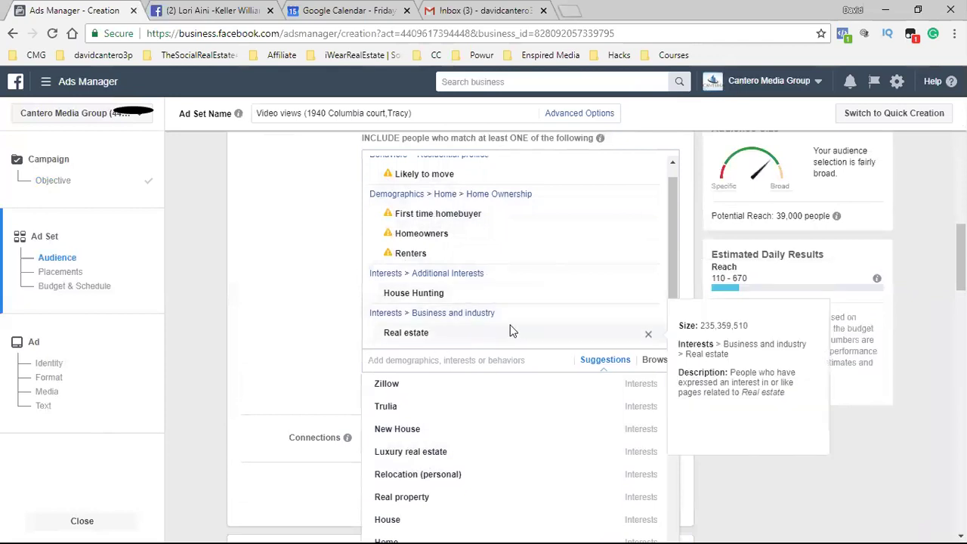
Step: Try adding the suggested First-time buyer interest to detailed targeting, and remove it again
scroll(299, 385, "down", 1)
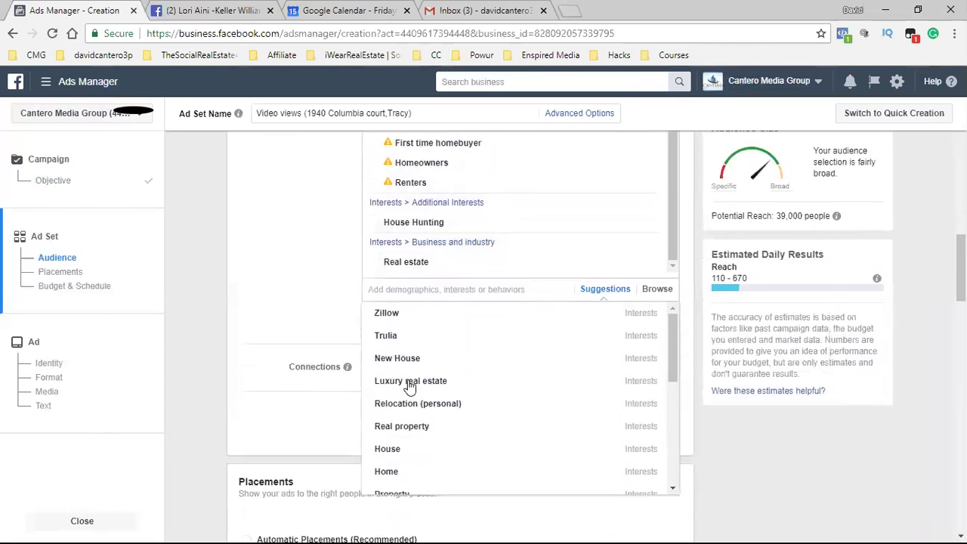
scroll(411, 384, "down", 1)
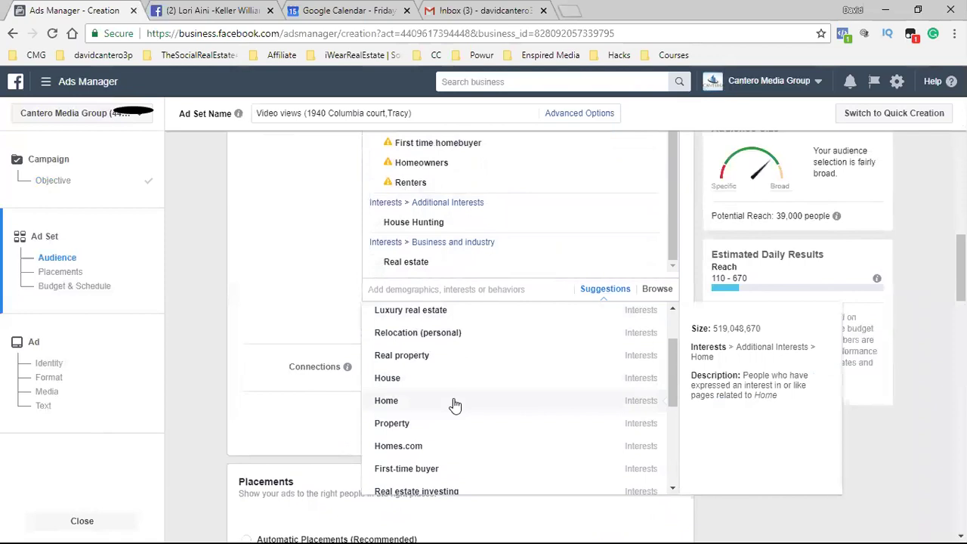
left_click(427, 469)
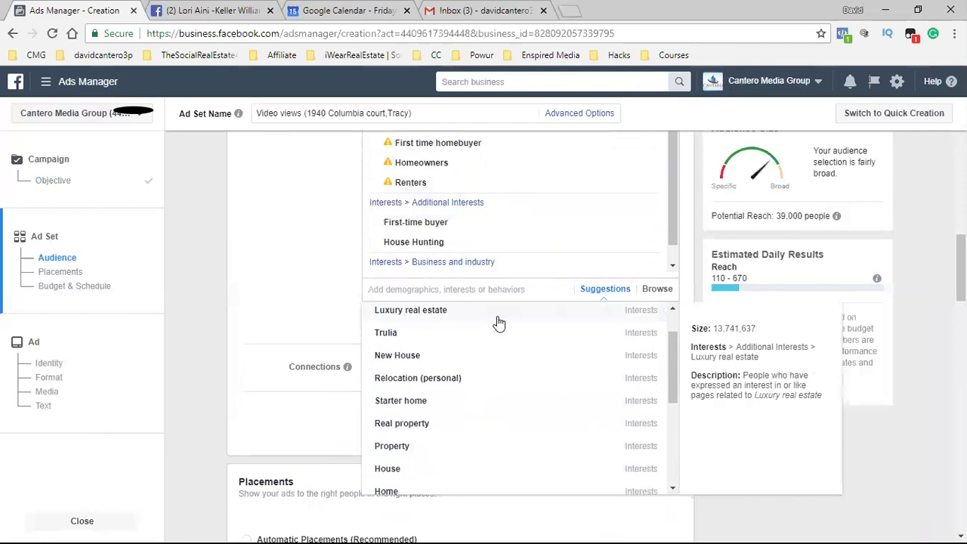
left_click(647, 226)
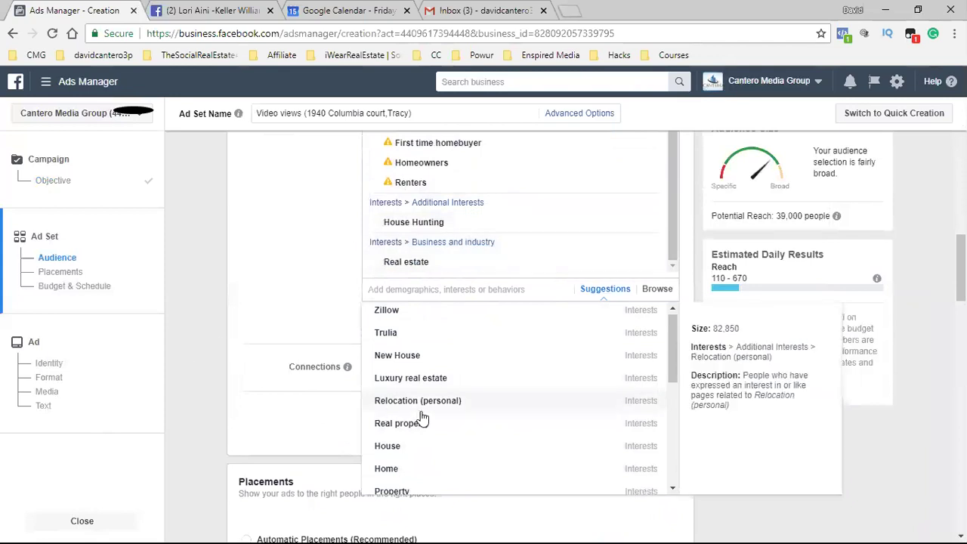
Step: Go through the remaining targeting suggestions, try adding the Real estate broker interest, and remove it again
scroll(424, 418, "down", 1)
scroll(423, 419, "down", 1)
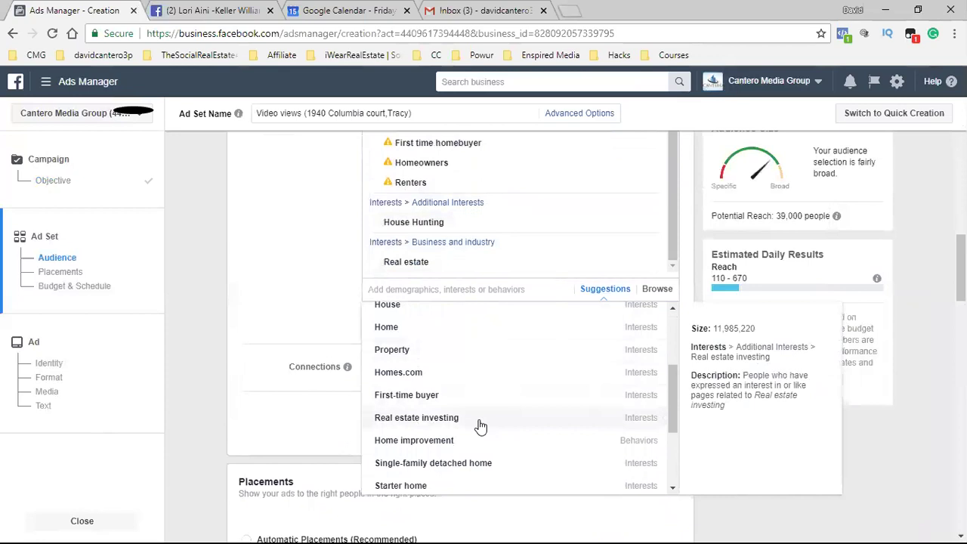
scroll(479, 425, "down", 1)
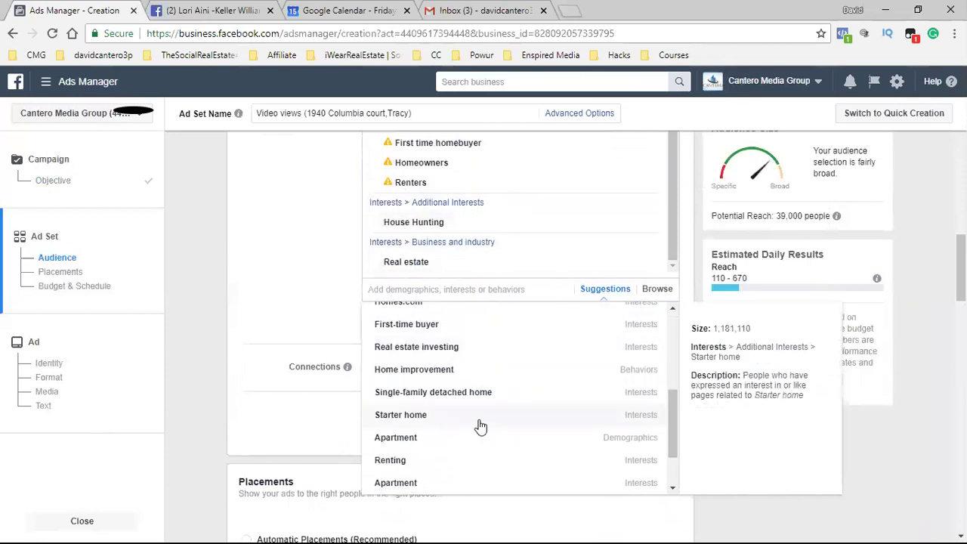
scroll(519, 412, "down", 1)
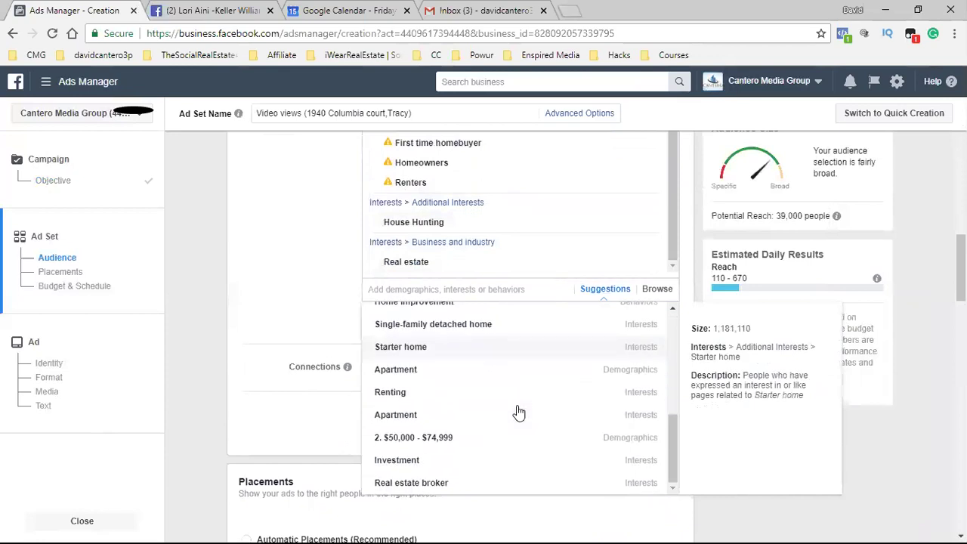
scroll(492, 396, "down", 1)
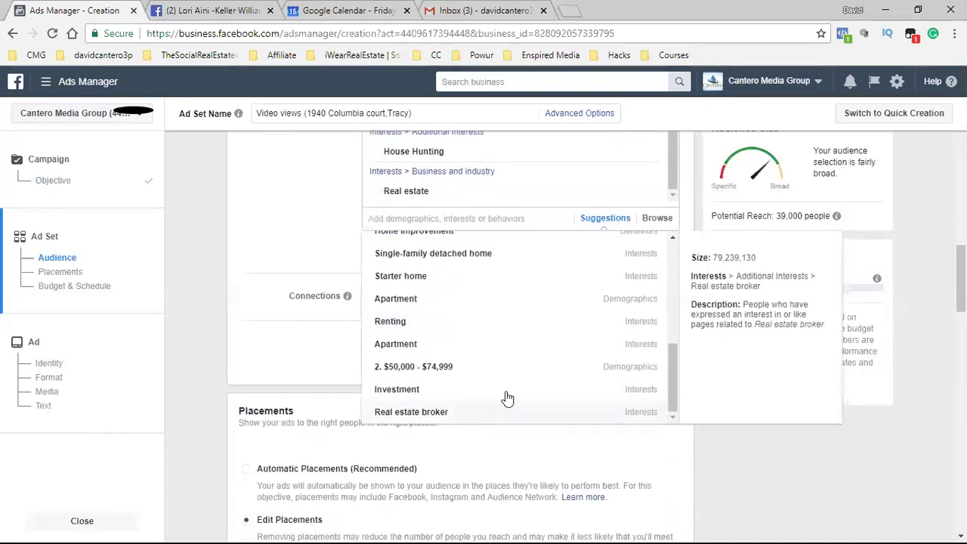
scroll(505, 393, "up", 1)
scroll(505, 393, "down", 1)
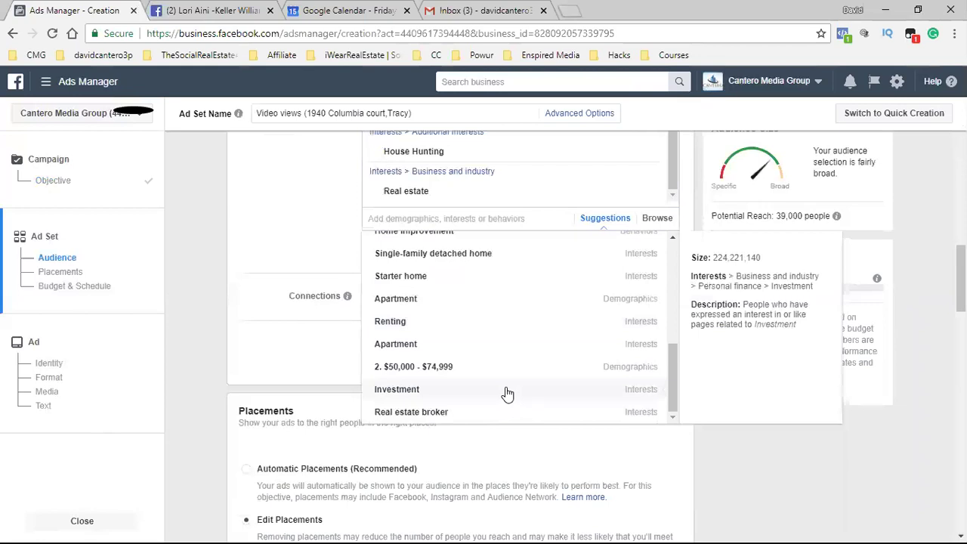
left_click(476, 415)
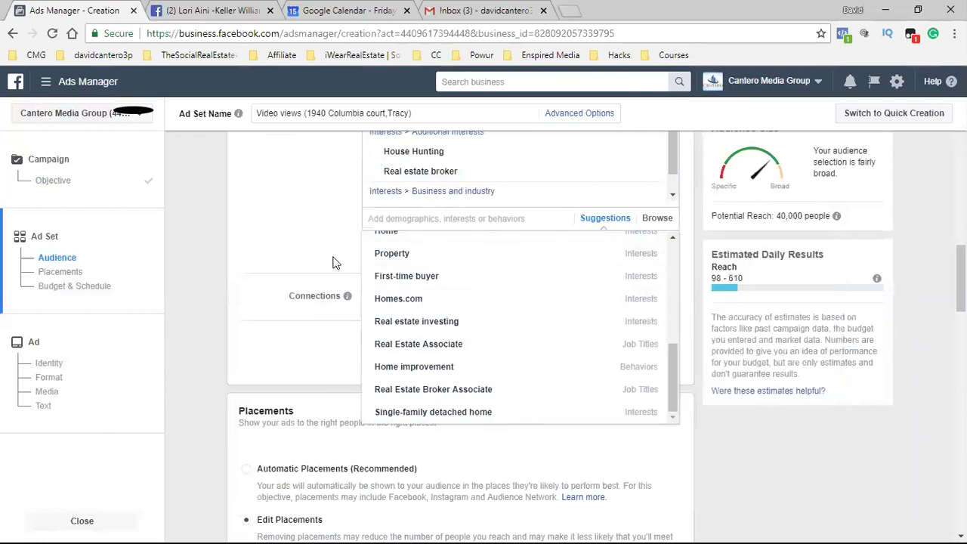
scroll(454, 257, "up", 1)
left_click(648, 246)
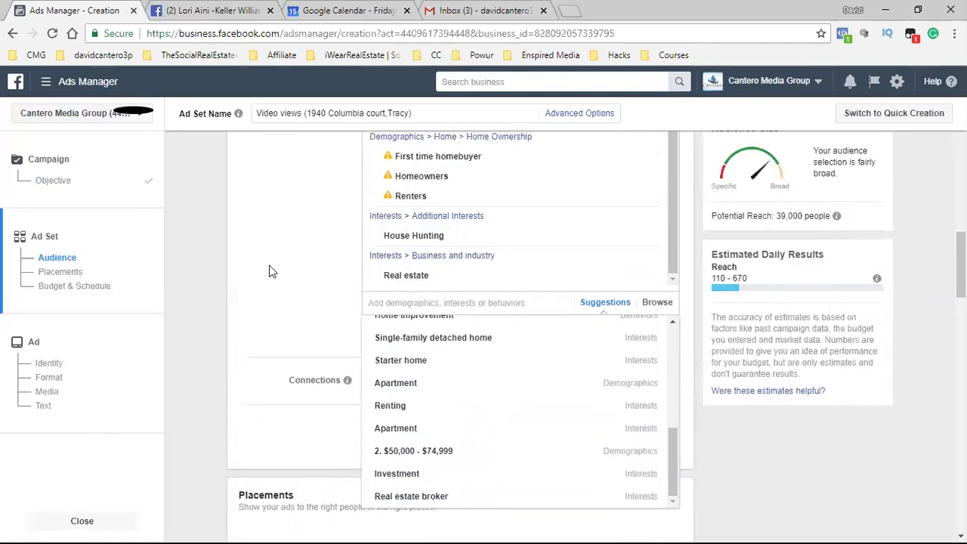
Step: Review the included detailed targeting options, inspecting the details of Renters, Homeowners and Likely to move
scroll(346, 313, "up", 1)
mouse_move(420, 301)
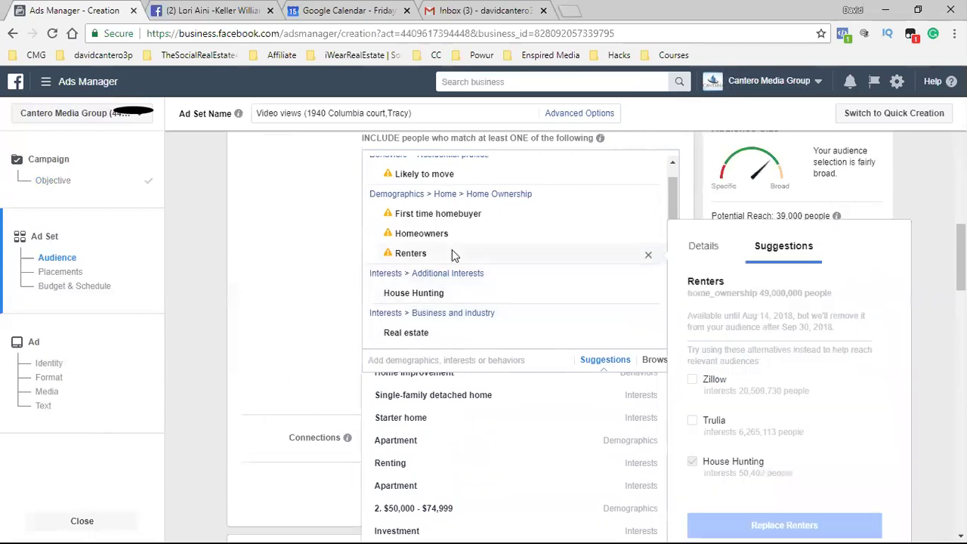
mouse_move(429, 240)
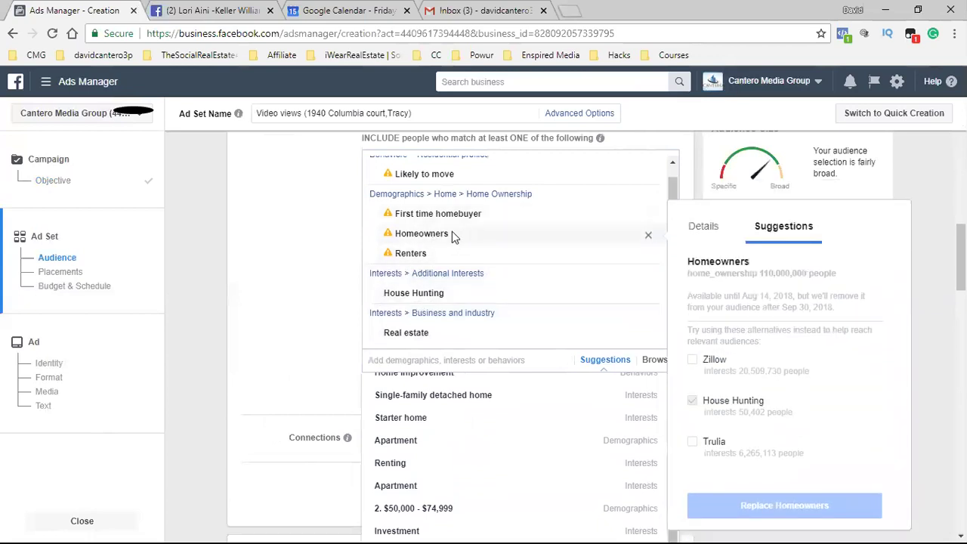
mouse_move(505, 214)
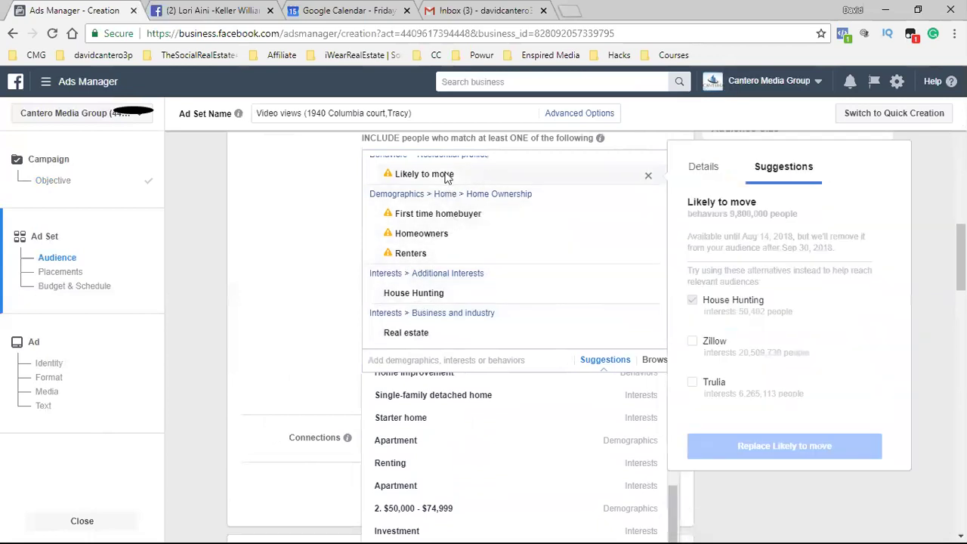
mouse_move(386, 176)
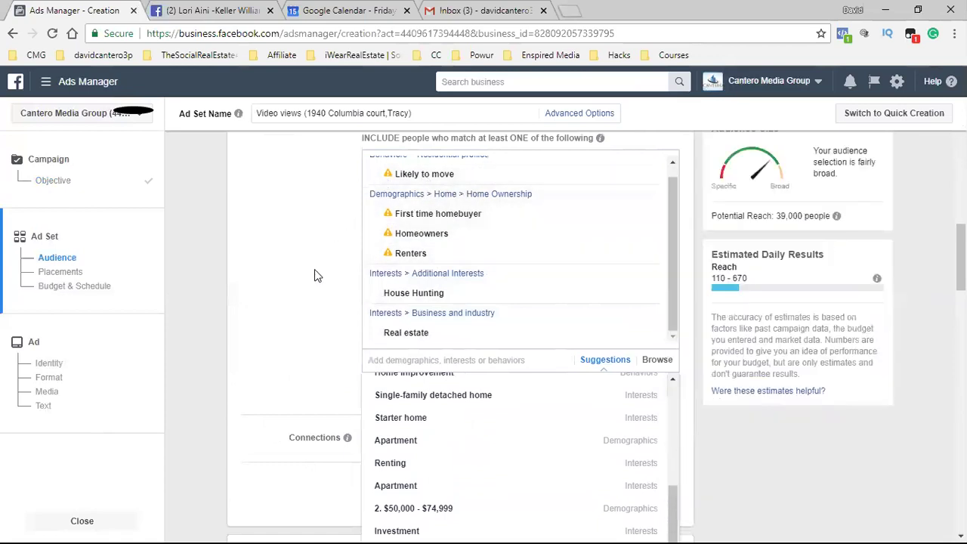
scroll(315, 269, "up", 1)
scroll(393, 200, "up", 1)
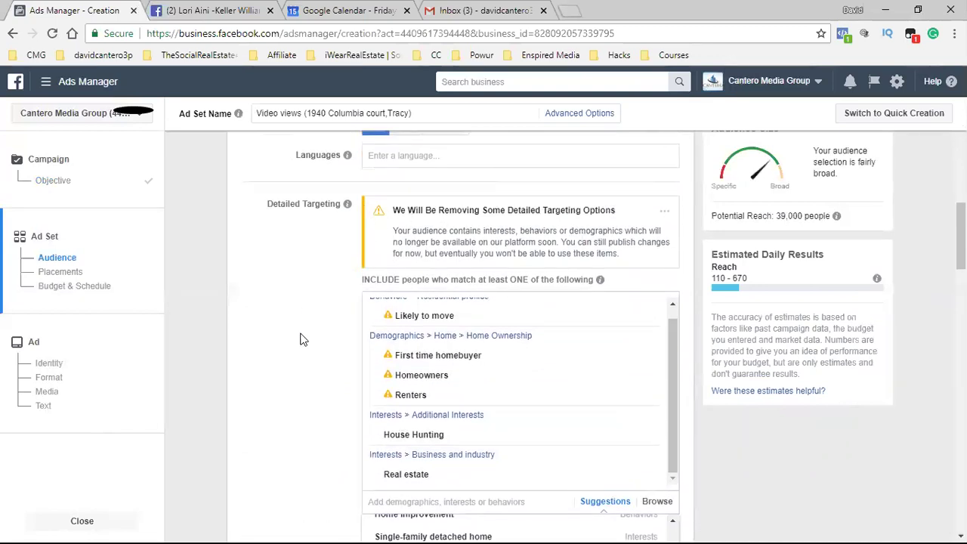
Step: Look over the ad set's Edit Placements settings, including device types and the Facebook, Instagram and Audience Network platform choices
scroll(300, 349, "down", 5)
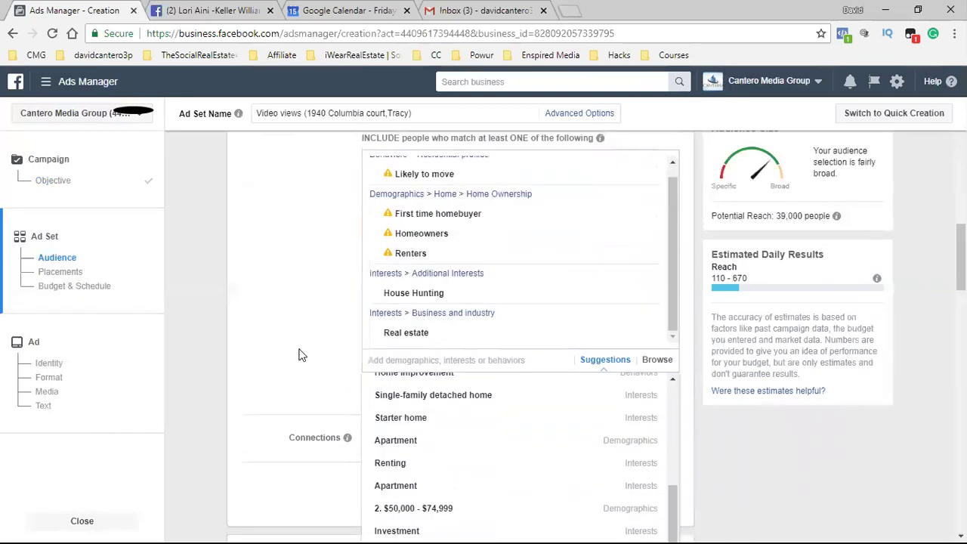
scroll(294, 351, "down", 1)
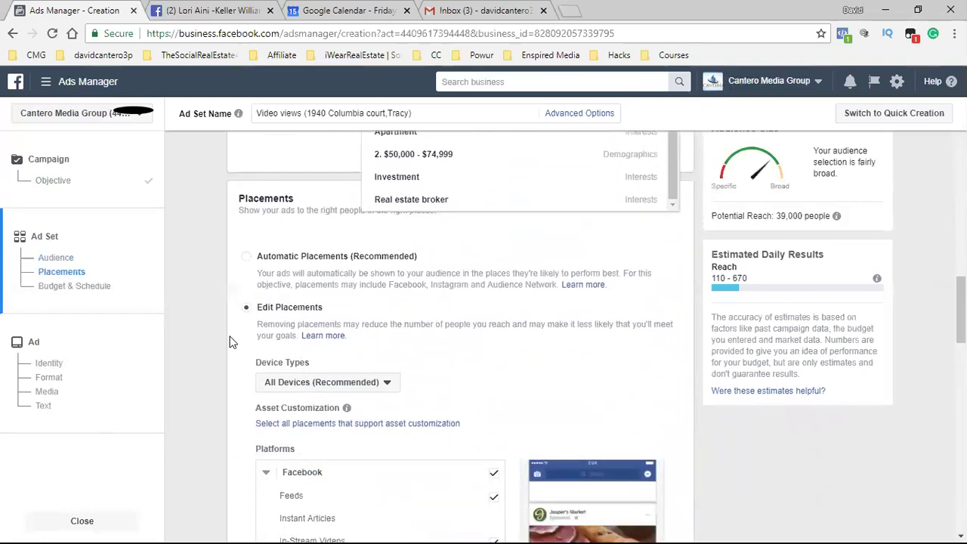
scroll(230, 342, "down", 1)
scroll(231, 341, "down", 2)
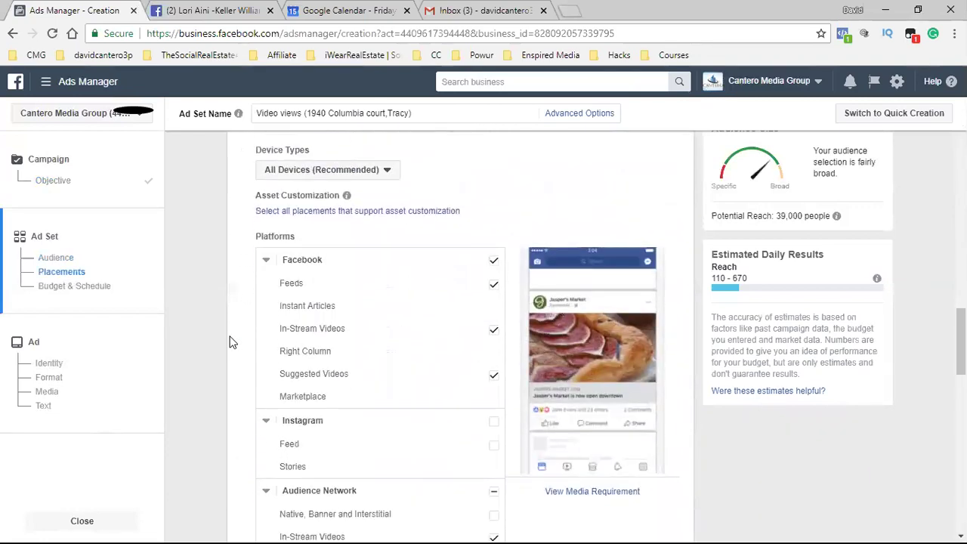
scroll(242, 279, "up", 2)
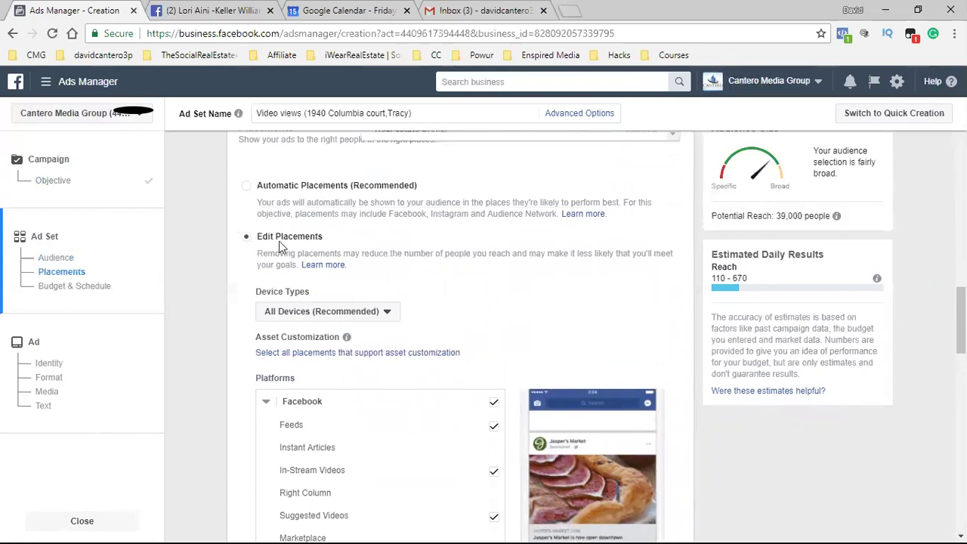
scroll(208, 325, "down", 1)
scroll(284, 277, "down", 1)
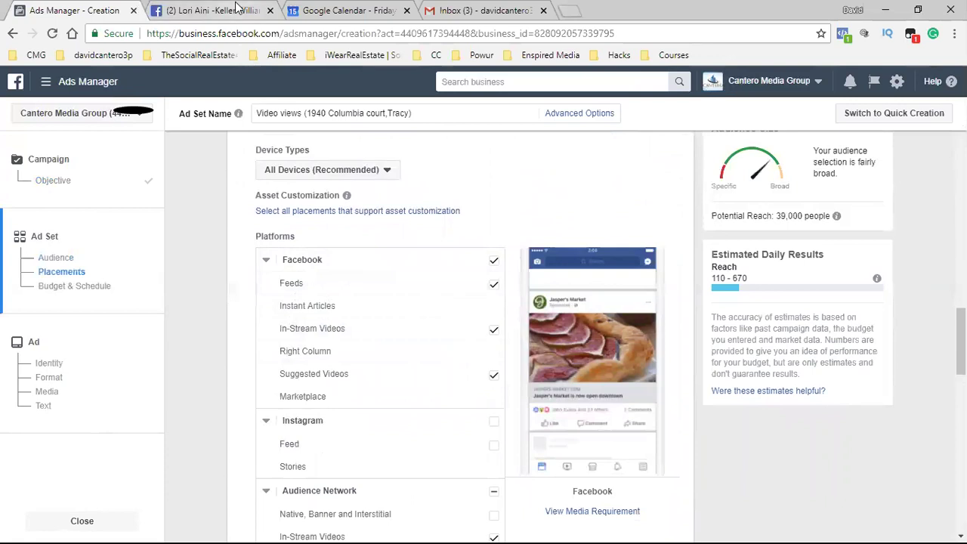
Step: Open the personal Facebook news feed in a new browser tab and examine the in-feed and sponsored ad positions
key("ctrl+t")
left_click(95, 55)
left_click(103, 72)
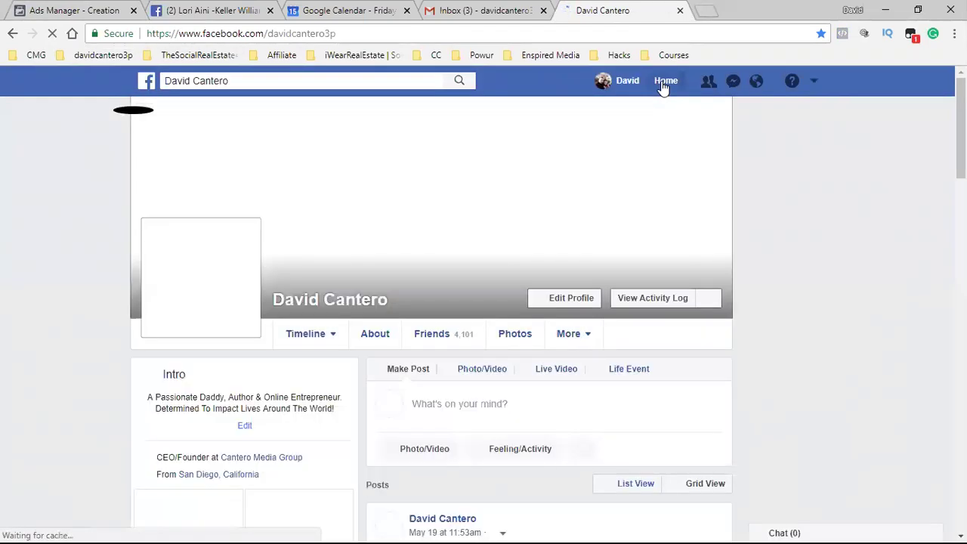
left_click(664, 83)
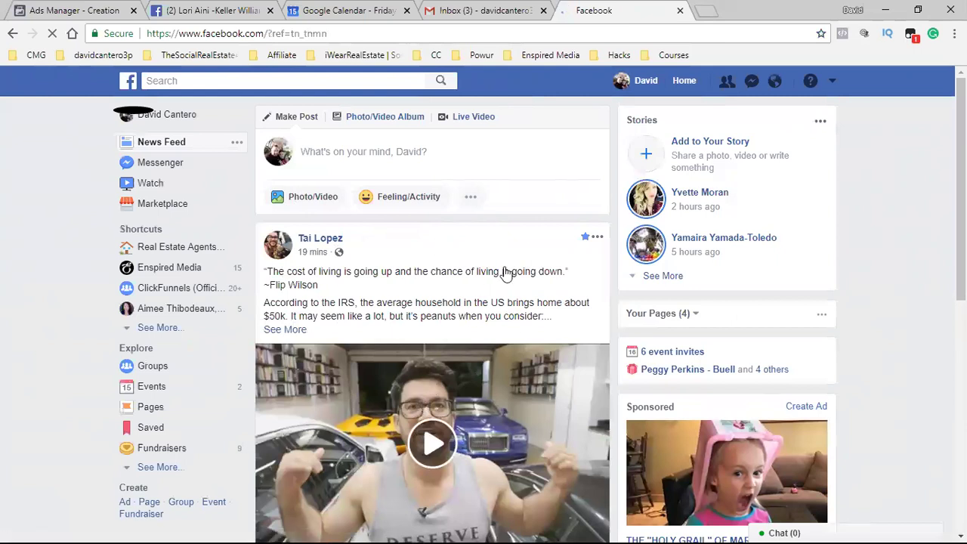
scroll(696, 385, "down", 1)
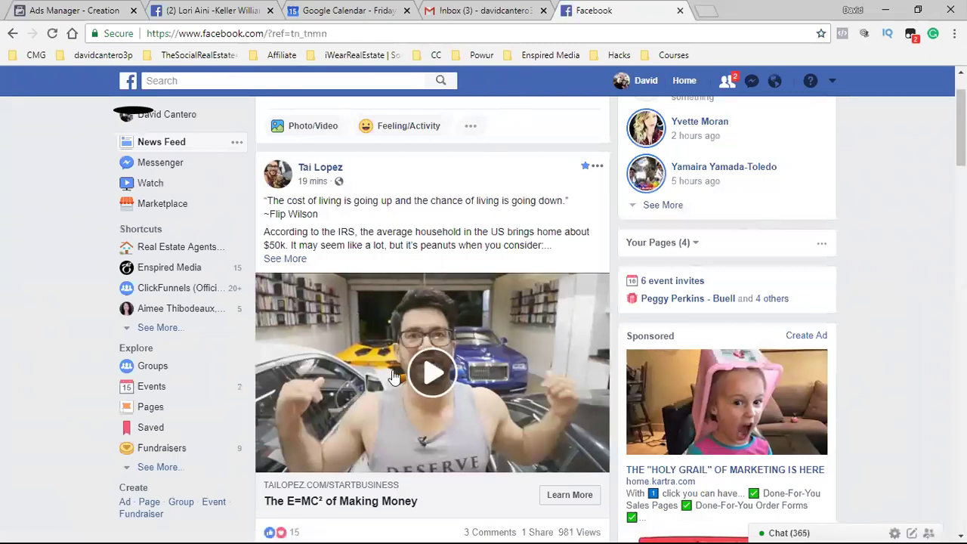
scroll(394, 368, "down", 1)
scroll(391, 370, "down", 3)
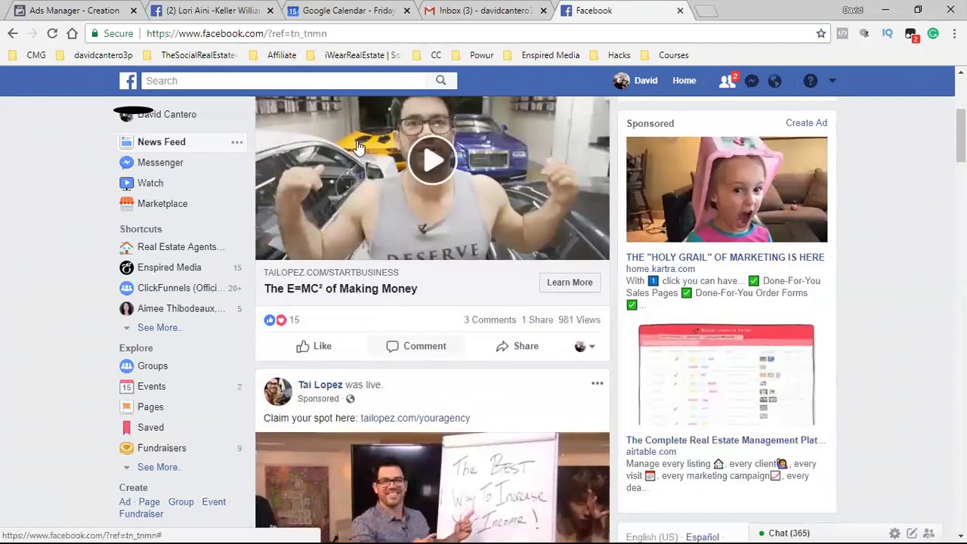
Step: Return to the placement settings in Ads Manager, check them, and switch to the realtor's Facebook page with the open house video
left_click(117, 13)
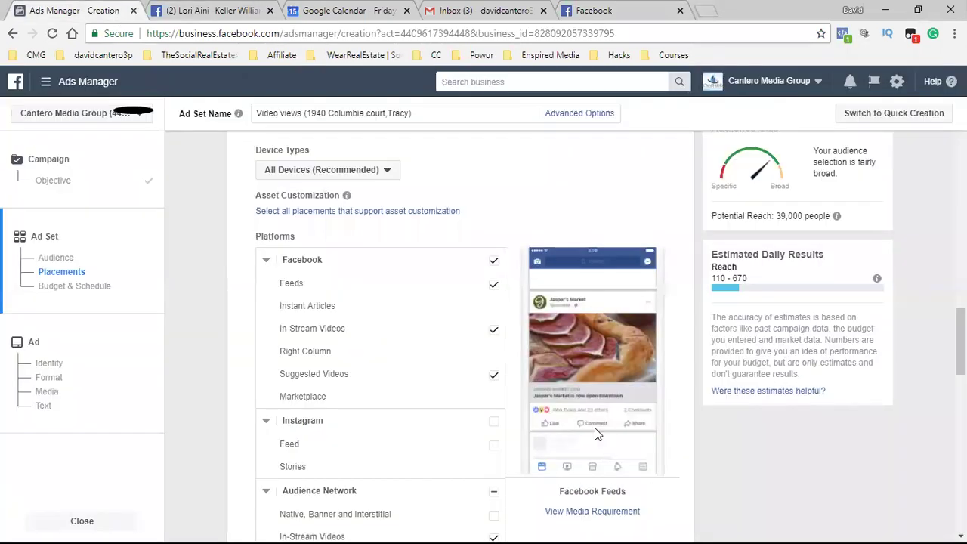
scroll(232, 325, "up", 2)
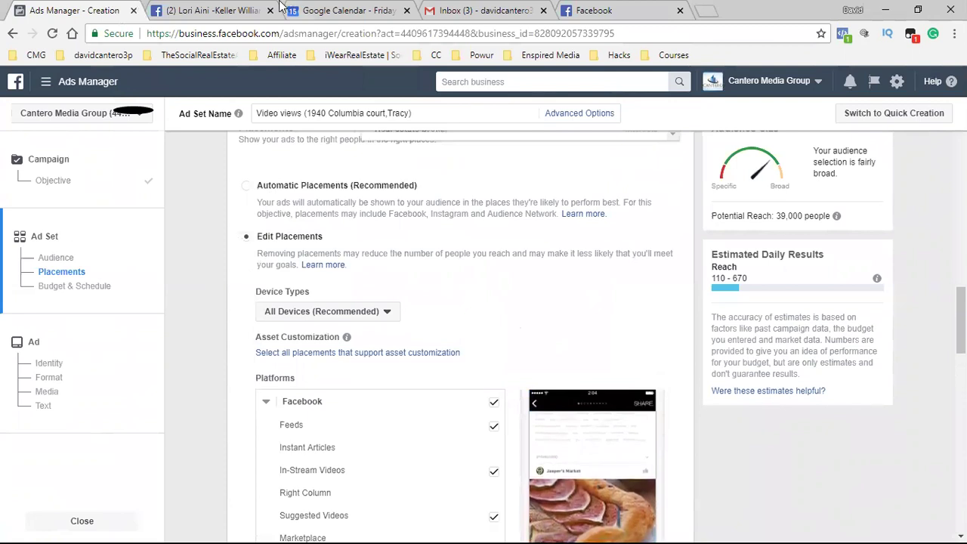
left_click(234, 10)
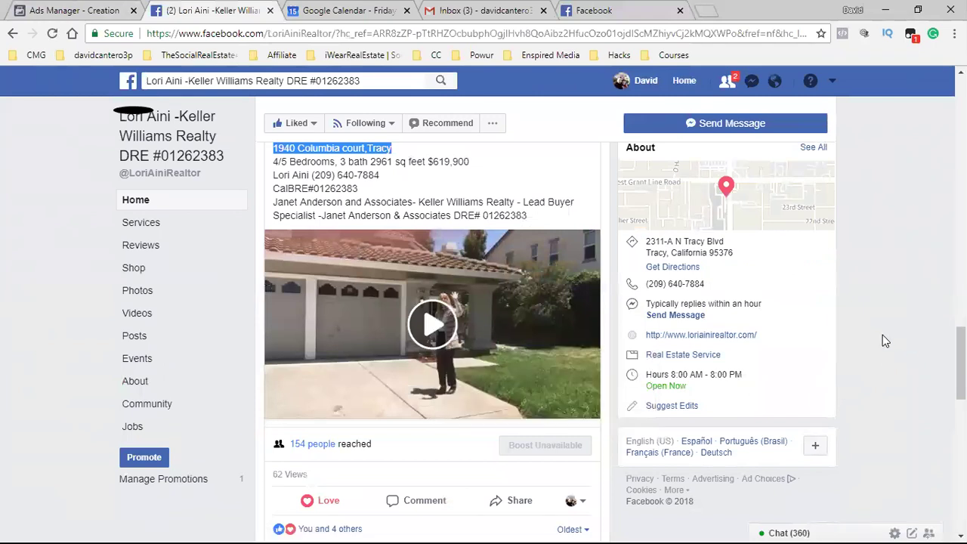
Step: Compare the sponsored video posts in the Facebook news feed with the ad set's placement settings in Ads Manager
left_click(621, 10)
scroll(317, 265, "down", 2)
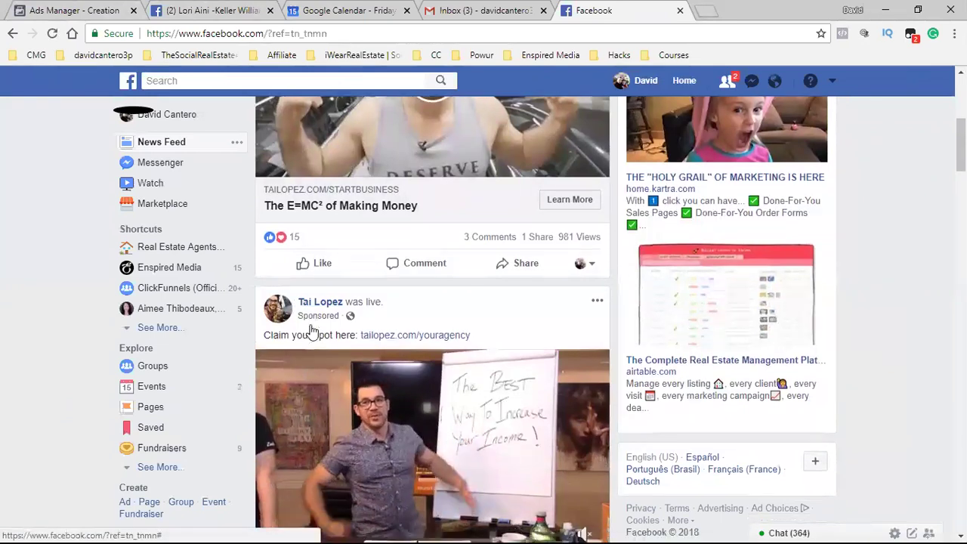
scroll(318, 331, "down", 1)
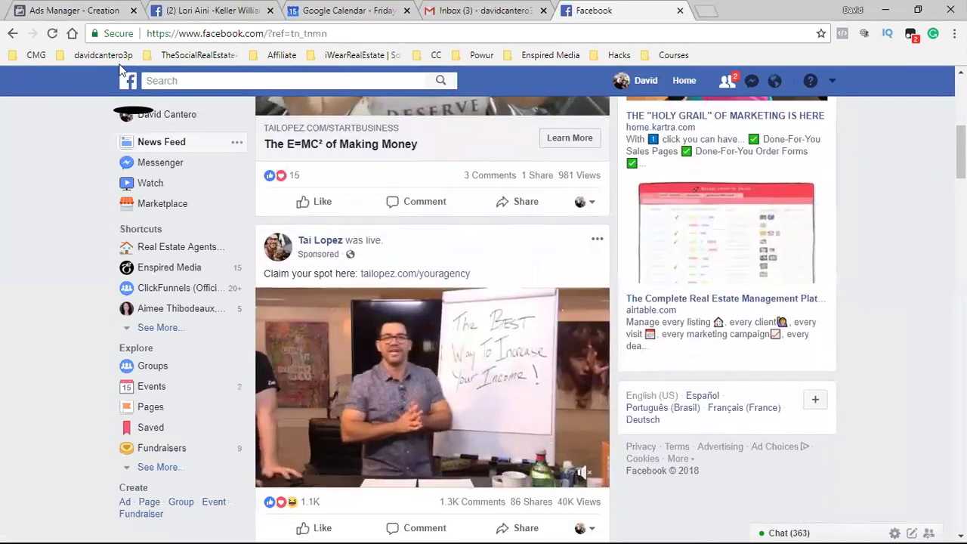
key("ctrl+1")
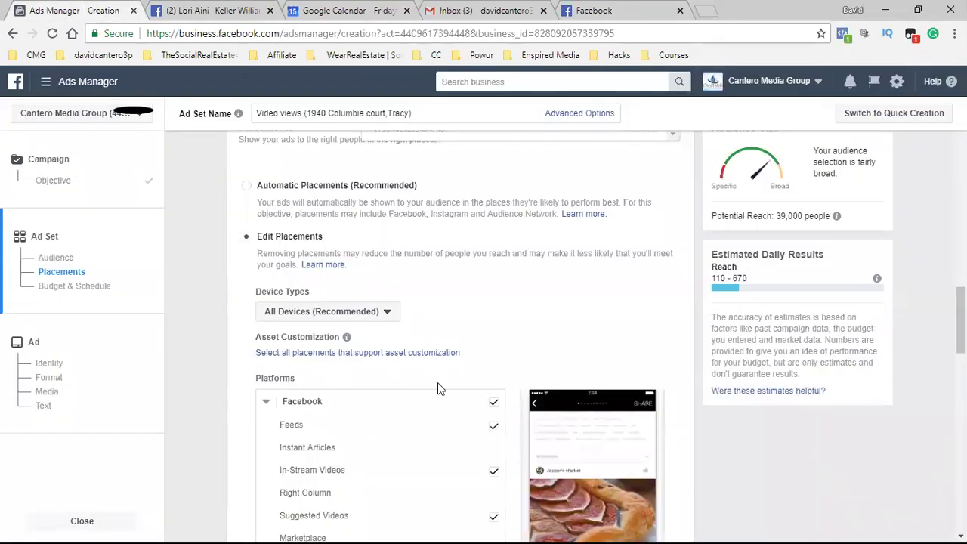
left_click(574, 7)
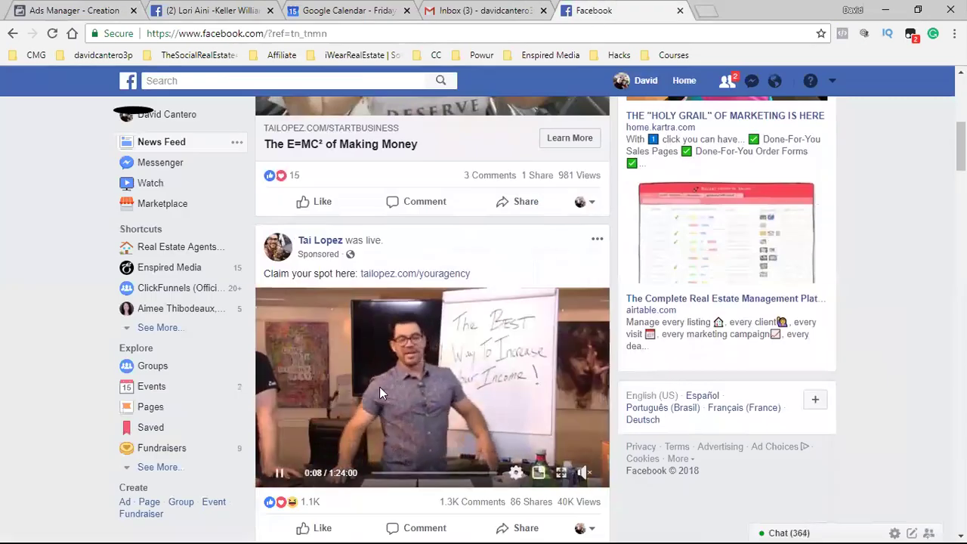
scroll(412, 367, "down", 1)
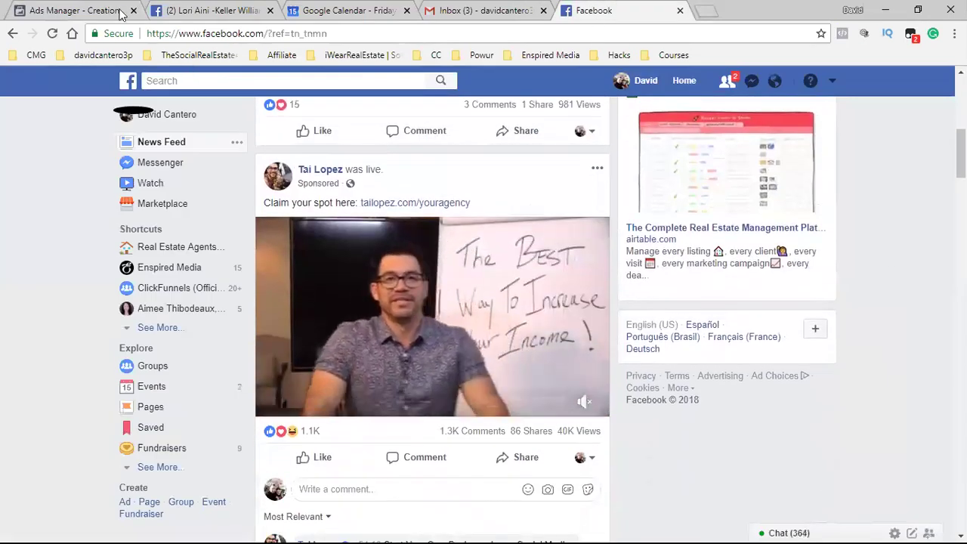
key("ctrl+1")
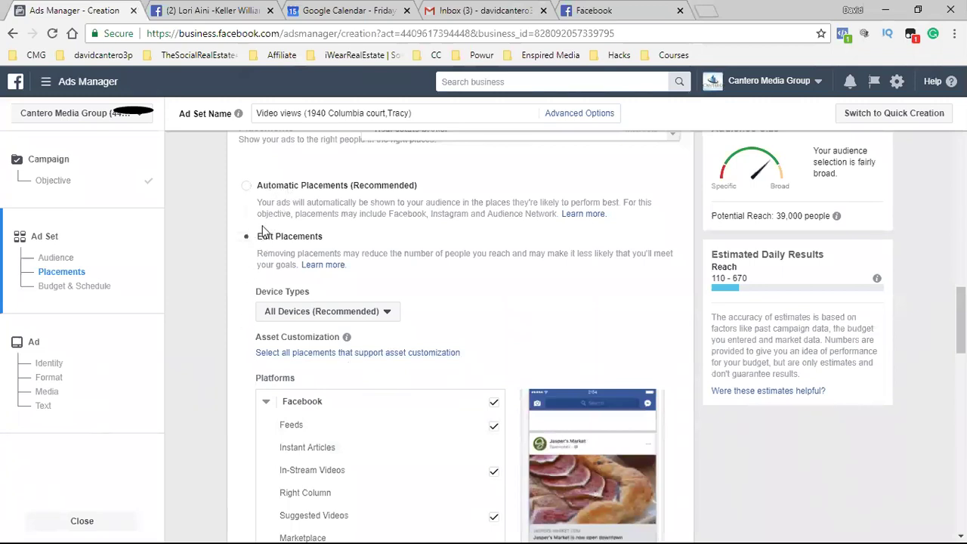
Step: Switch the ad set to Automatic Placements and back to Edit Placements
left_click_drag(276, 188, 325, 191)
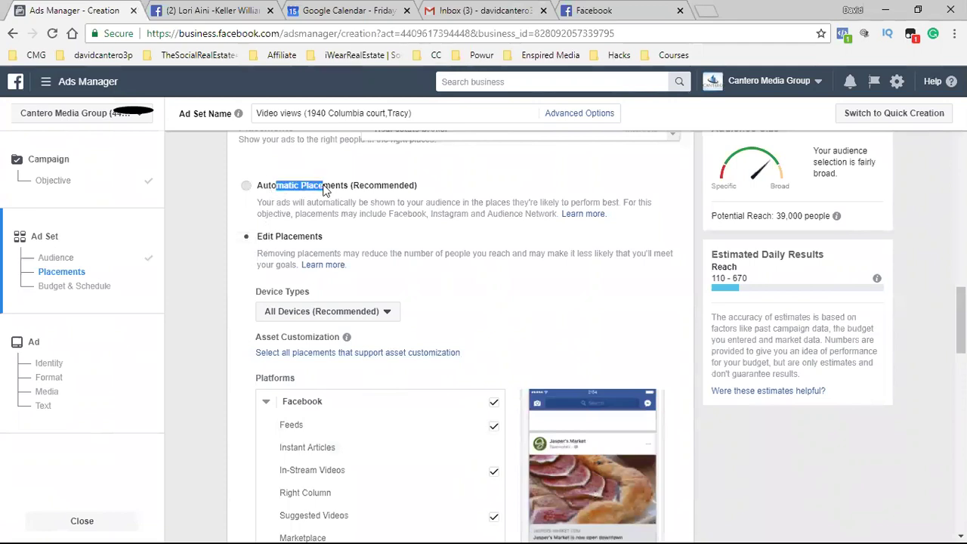
left_click(325, 190)
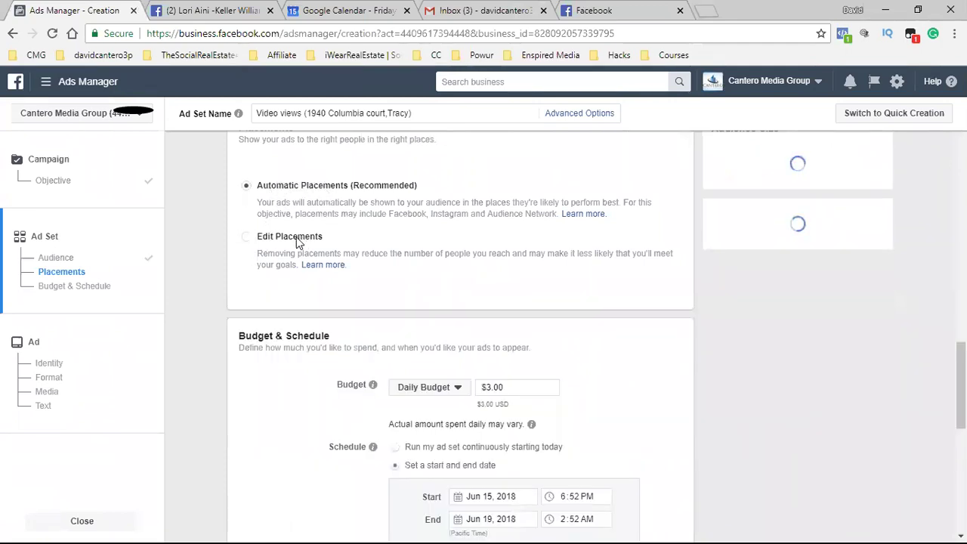
left_click(246, 239)
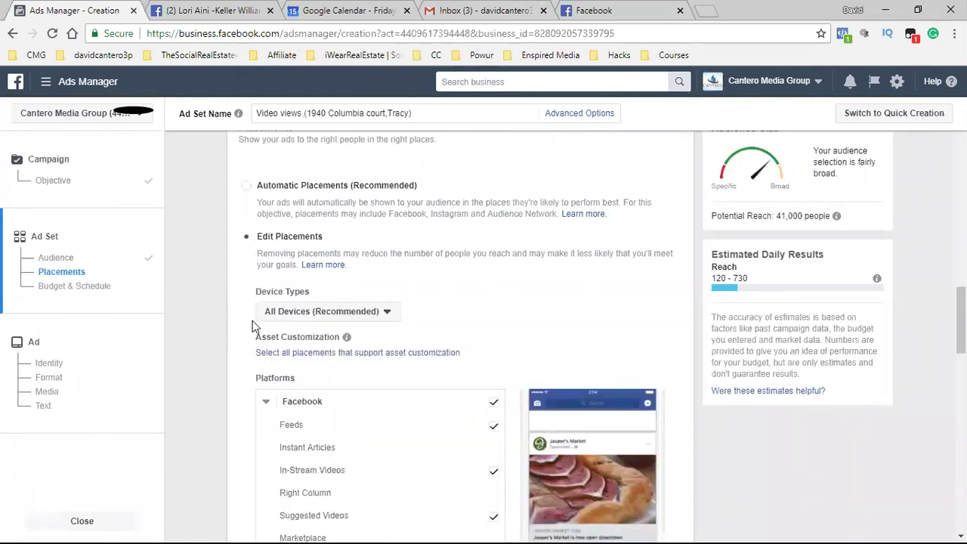
Step: Review the platform list under Edit Placements and exclude the Instagram platform from the placements
scroll(227, 325, "down", 1)
scroll(204, 326, "down", 1)
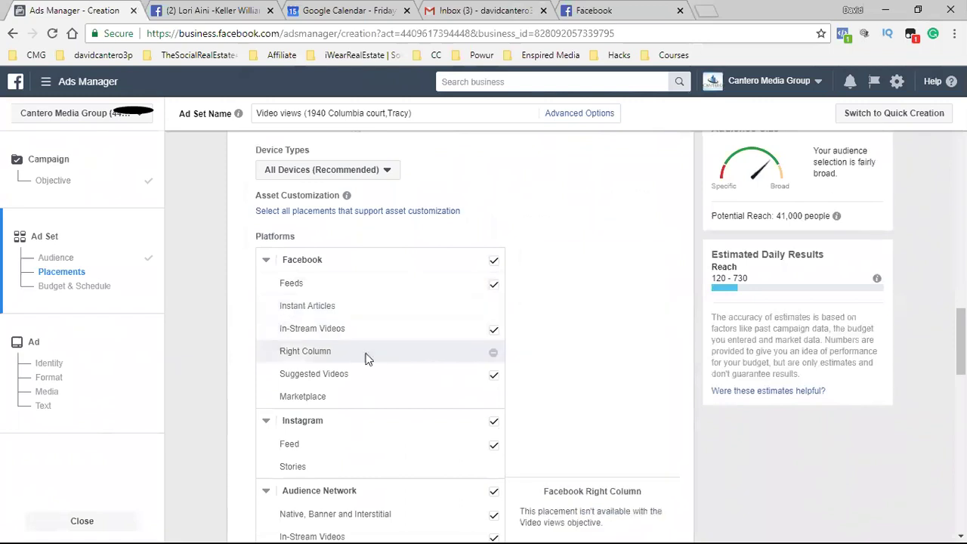
scroll(211, 355, "down", 1)
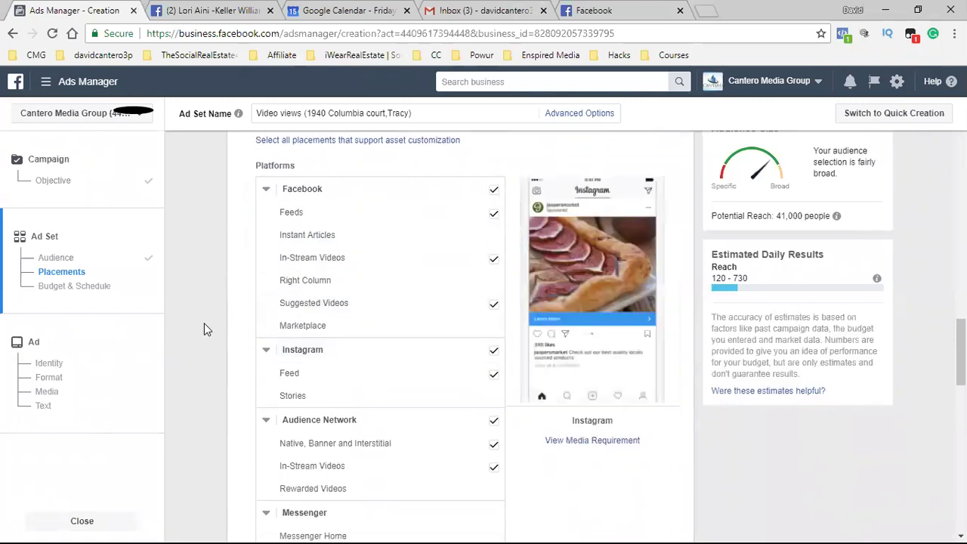
scroll(206, 338, "down", 1)
scroll(204, 350, "up", 4)
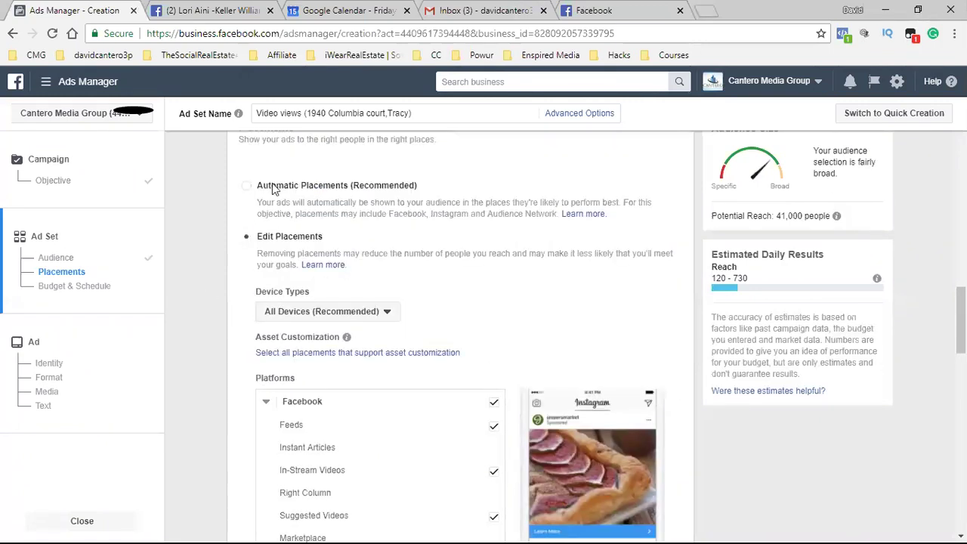
scroll(224, 384, "down", 2)
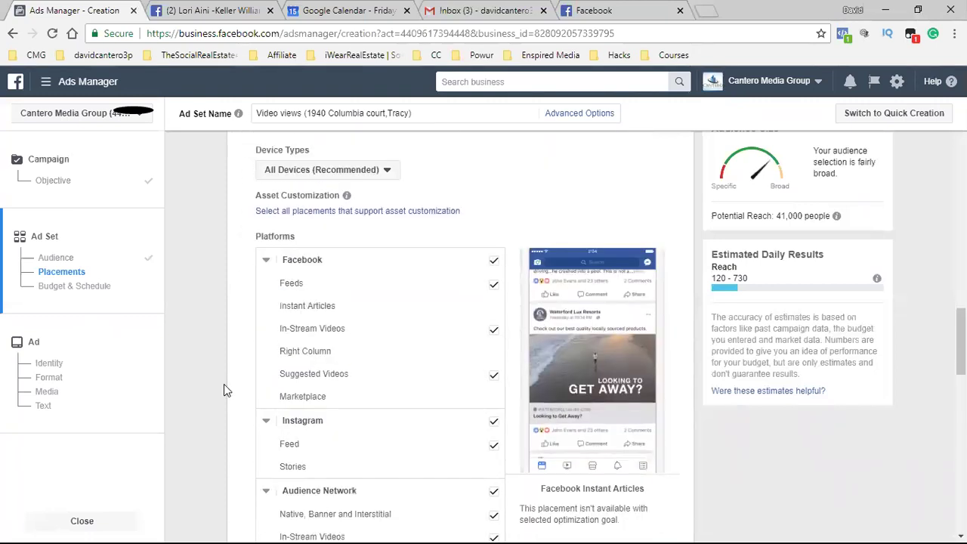
scroll(224, 384, "down", 1)
scroll(223, 391, "down", 1)
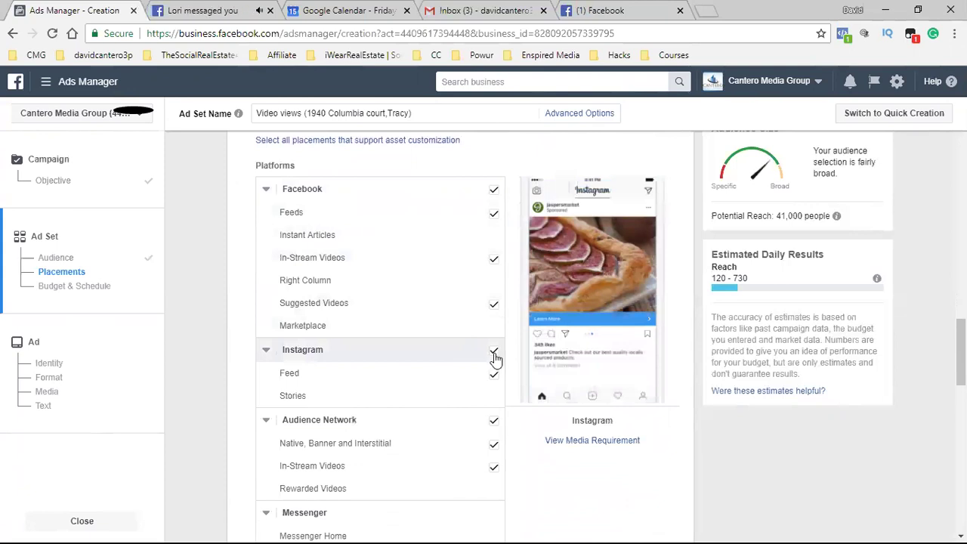
left_click(494, 354)
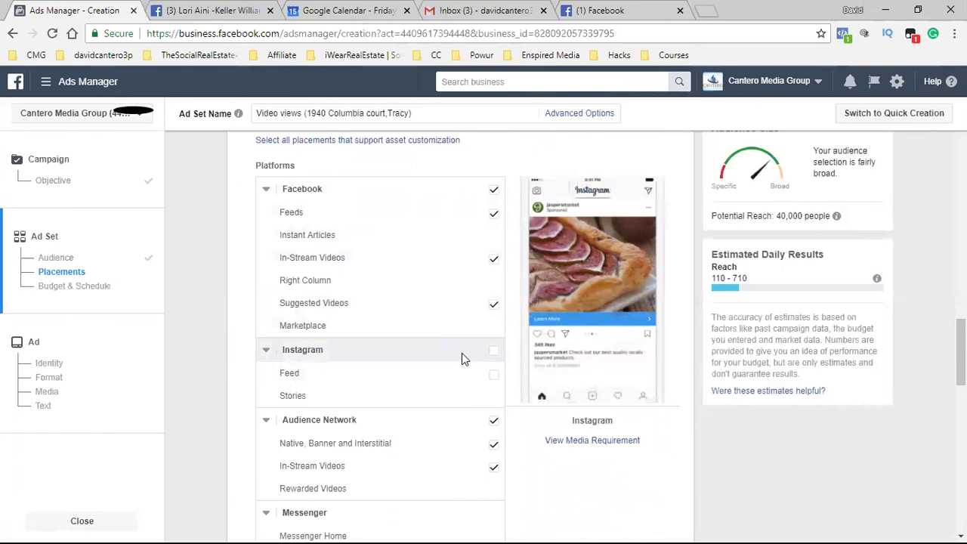
Step: Exclude the Audience Network's Native, Banner and Interstitial placement and check the platform selection
scroll(462, 353, "up", 1)
scroll(349, 288, "up", 3)
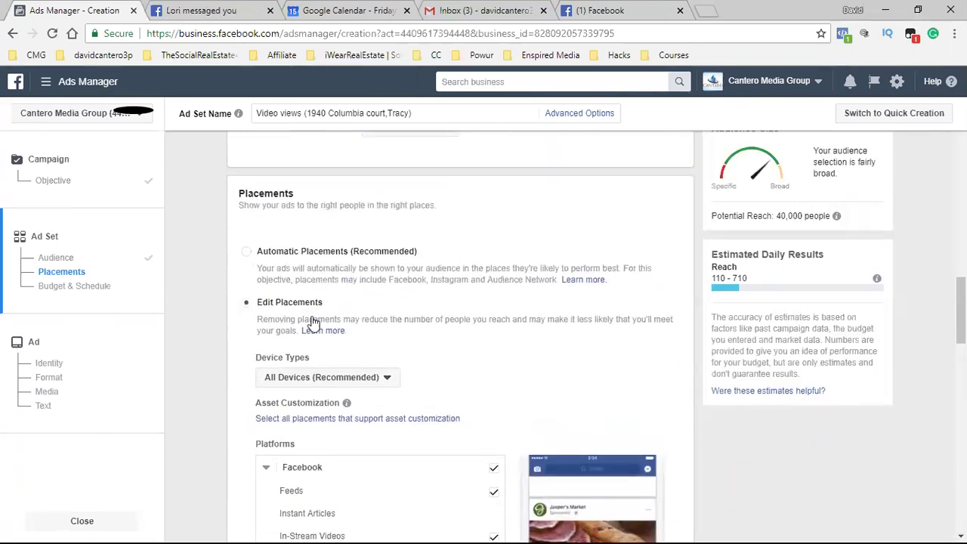
scroll(377, 365, "down", 3)
scroll(439, 370, "down", 3)
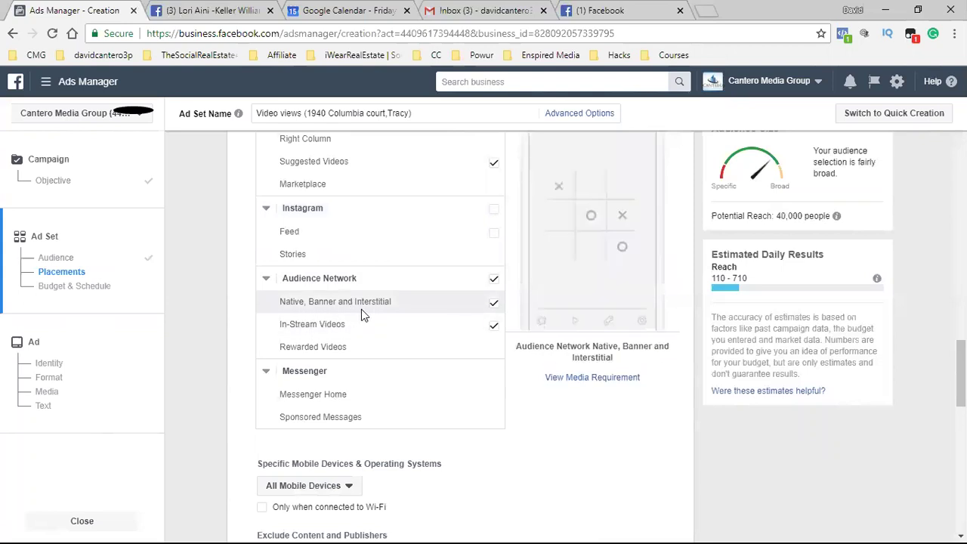
left_click(492, 306)
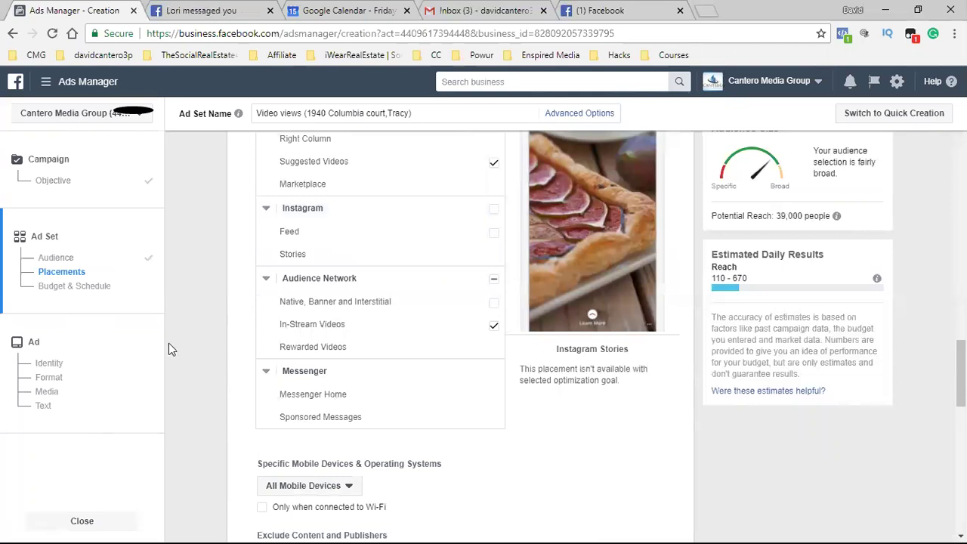
scroll(169, 343, "up", 1)
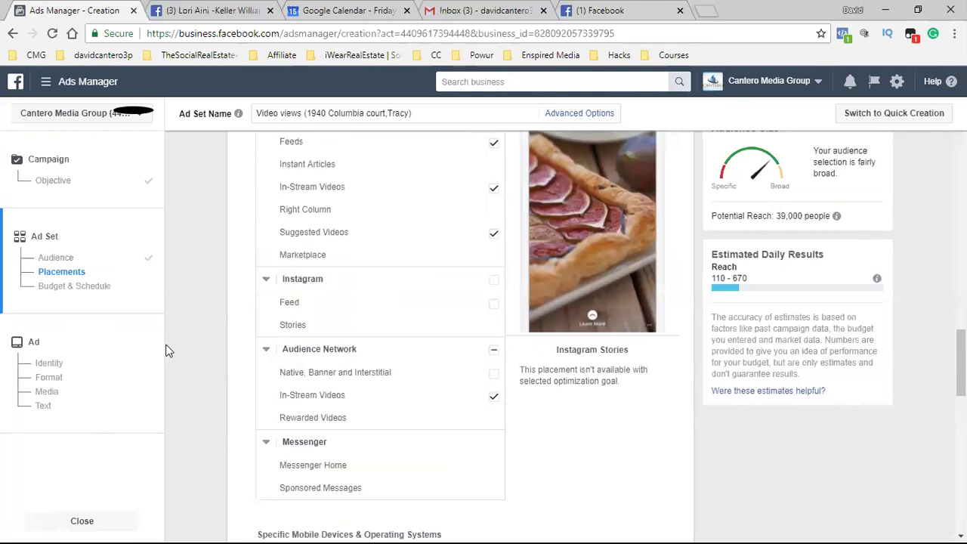
scroll(212, 321, "up", 1)
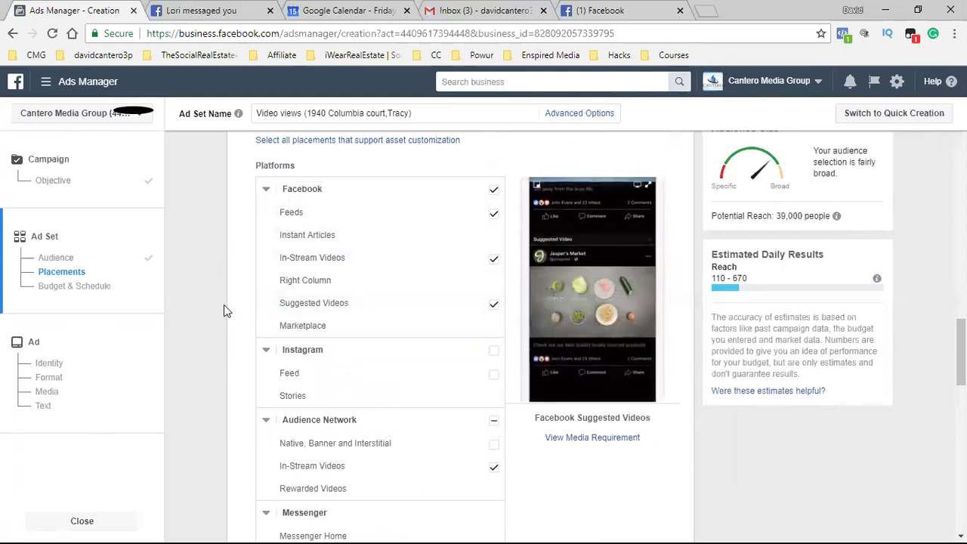
Step: Review the specific mobile device and operating system options and choose All Mobile Devices
scroll(223, 304, "down", 2)
scroll(224, 320, "down", 4)
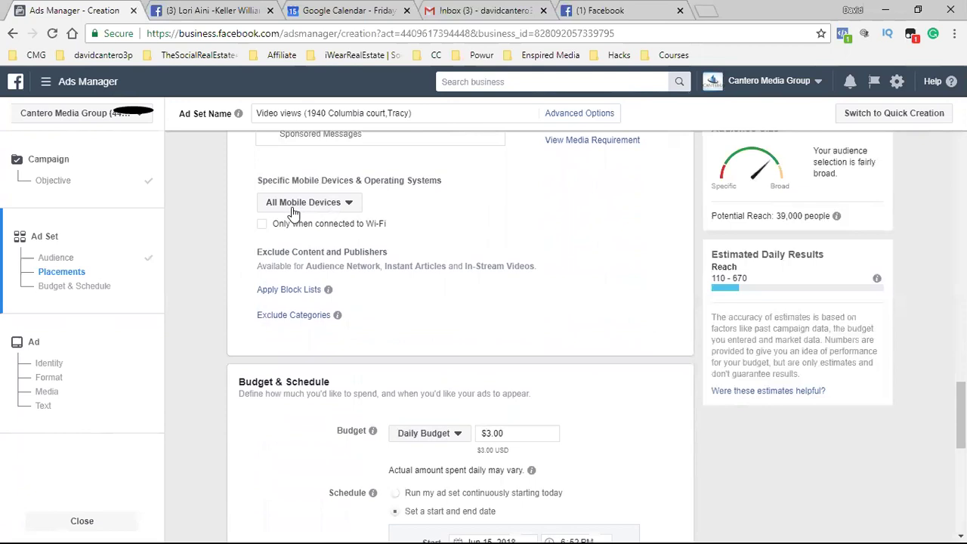
left_click(316, 207)
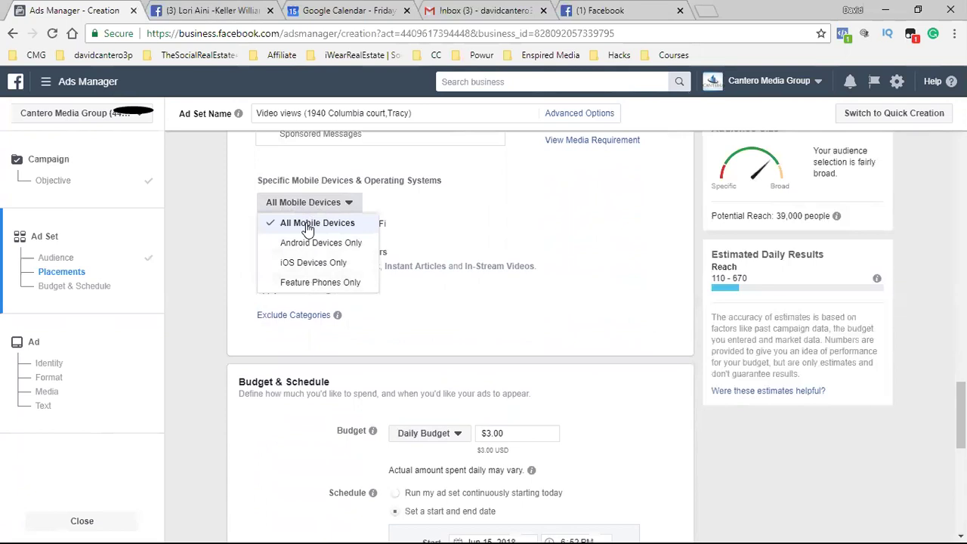
left_click(329, 227)
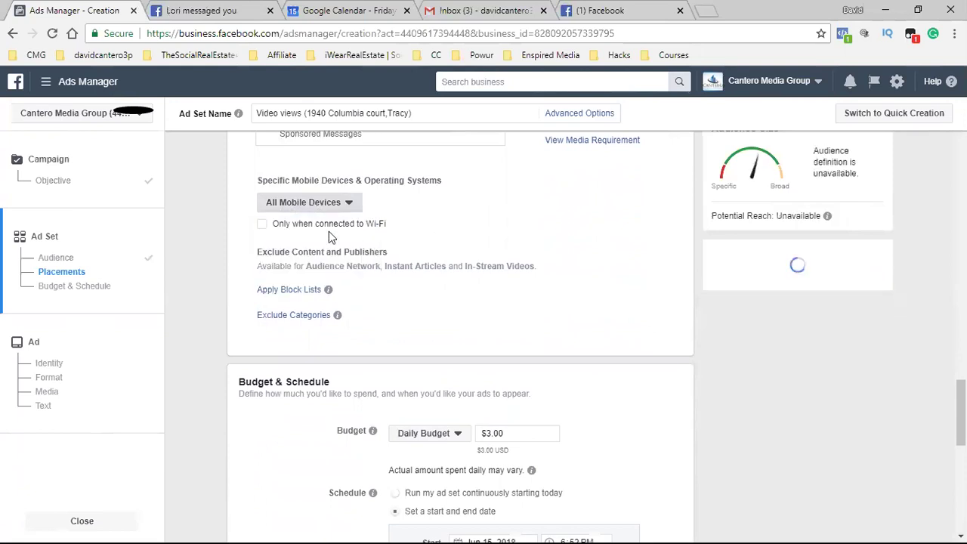
Step: Set the ad set's budget to $10.00 and check the budget type options, keeping Daily Budget
scroll(453, 321, "down", 1)
scroll(453, 326, "down", 3)
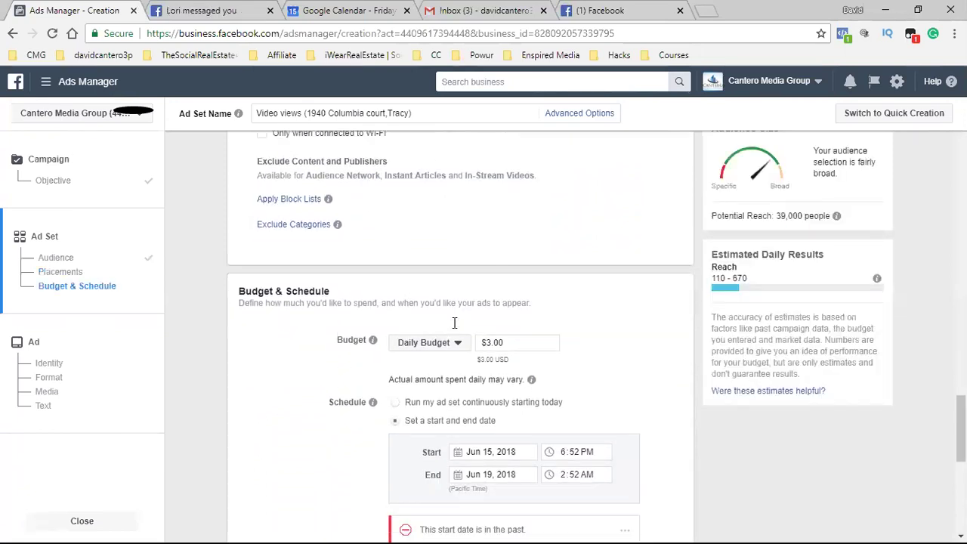
left_click(500, 291)
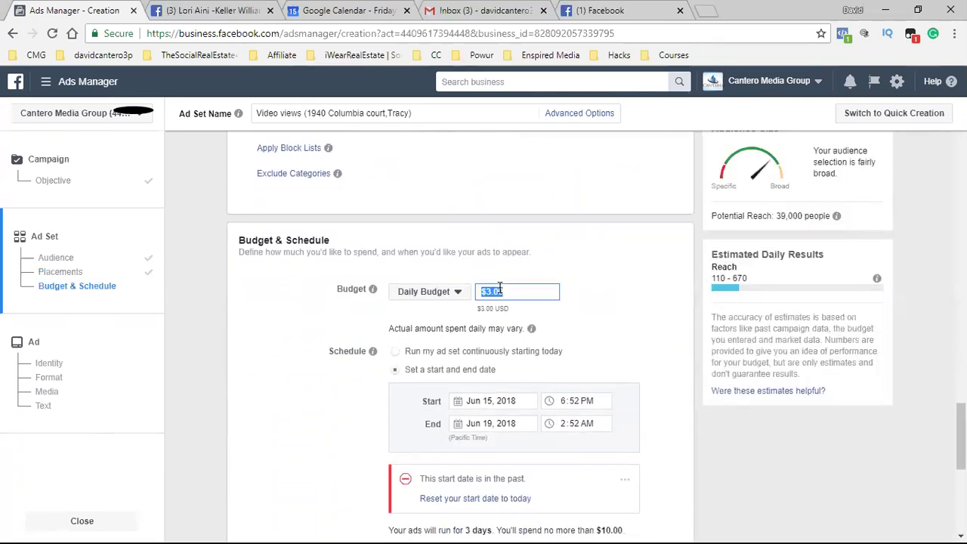
type("10")
left_click(588, 319)
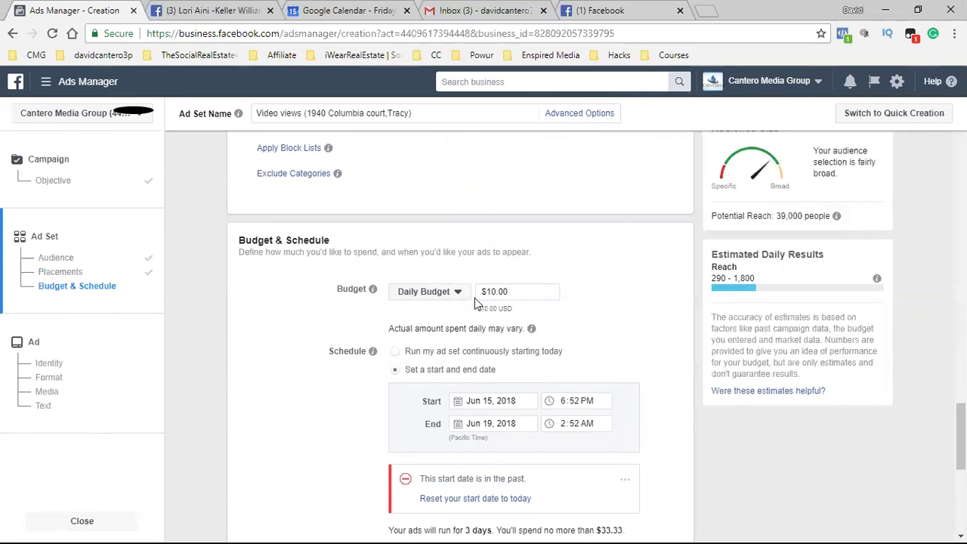
left_click(440, 297)
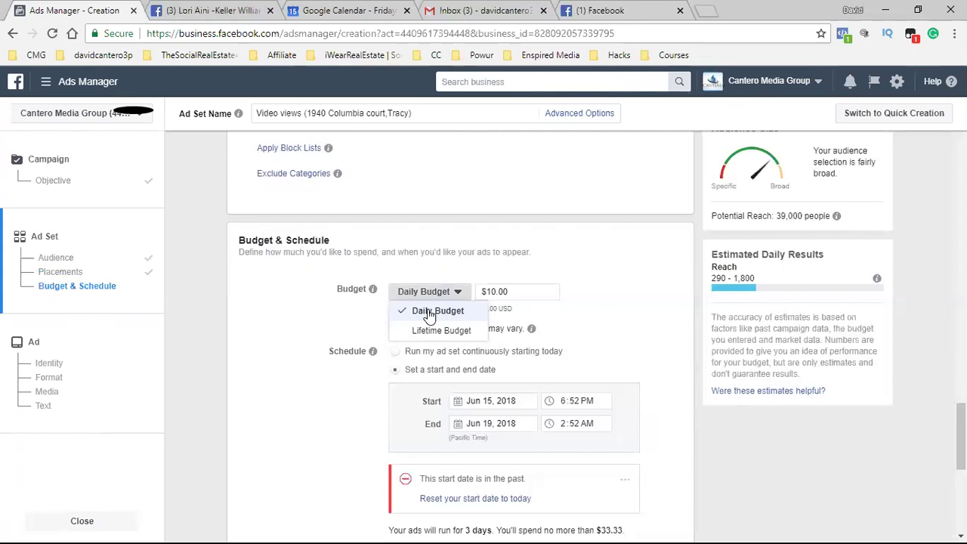
left_click(371, 316)
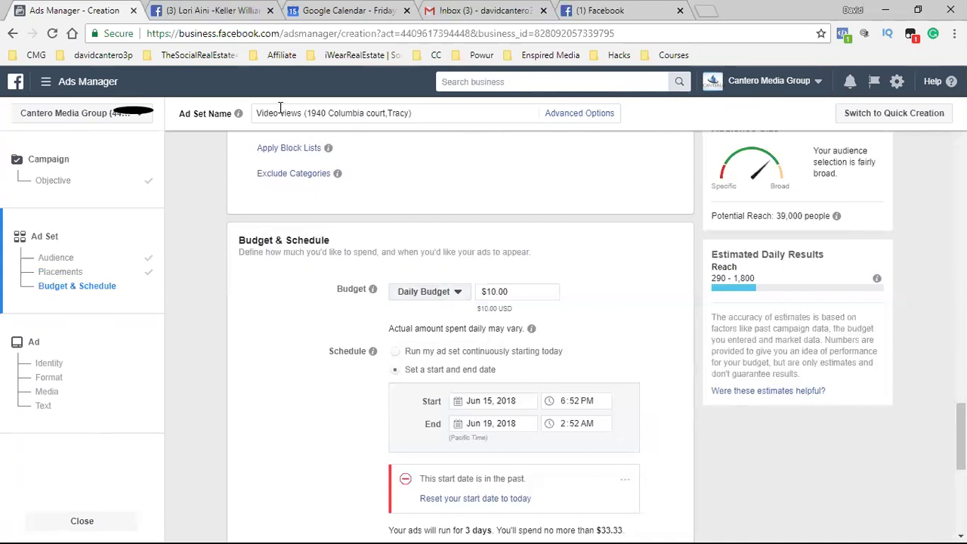
Step: View the open house video post on the realtor's Facebook page and return to the Ads Manager budget settings
left_click(241, 10)
left_click(730, 315)
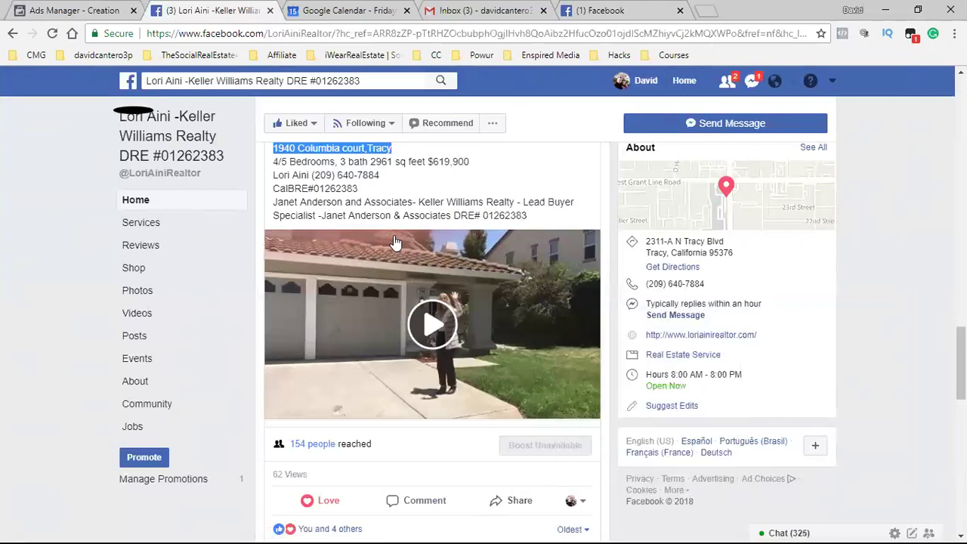
left_click(64, 10)
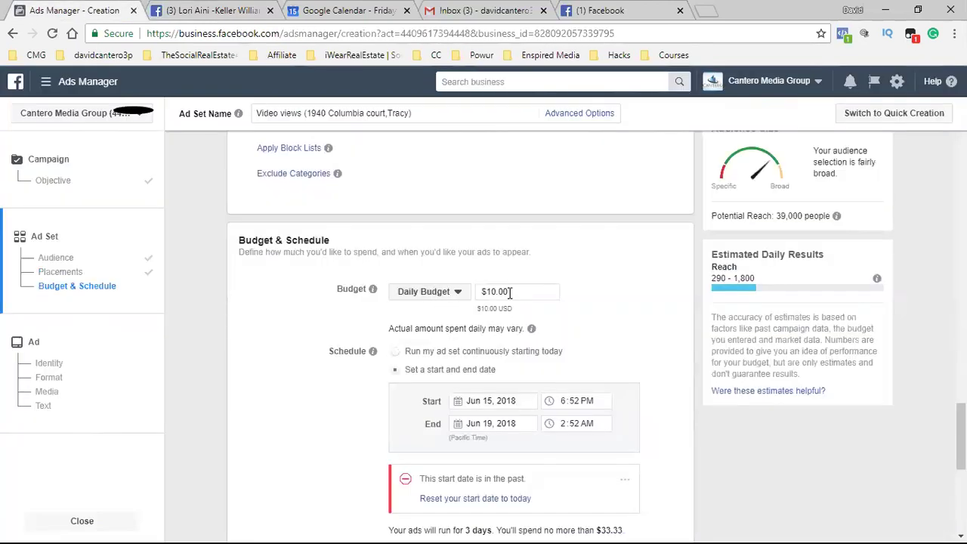
Step: Schedule the ad set to run continuously starting today and optimize ad delivery for 10-Second Video Views
scroll(423, 302, "down", 1)
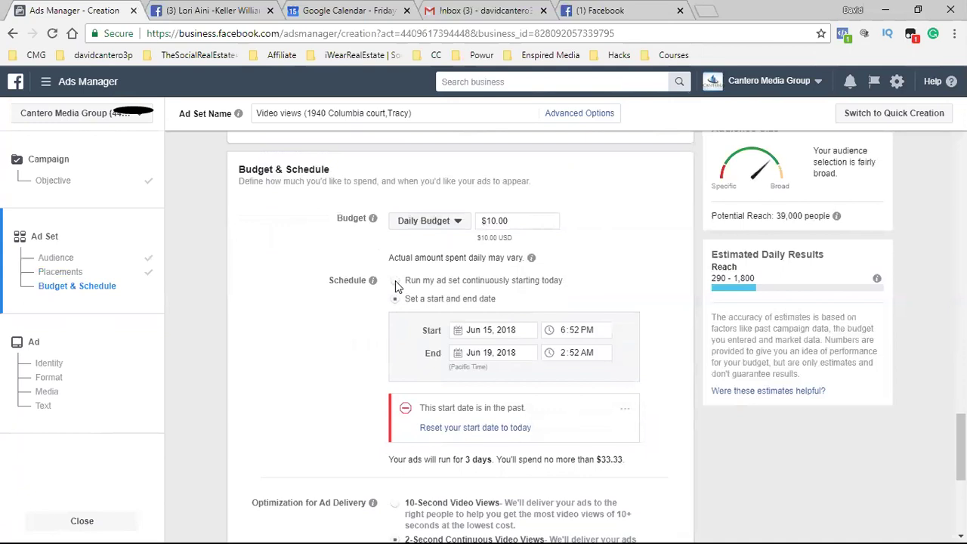
left_click(395, 280)
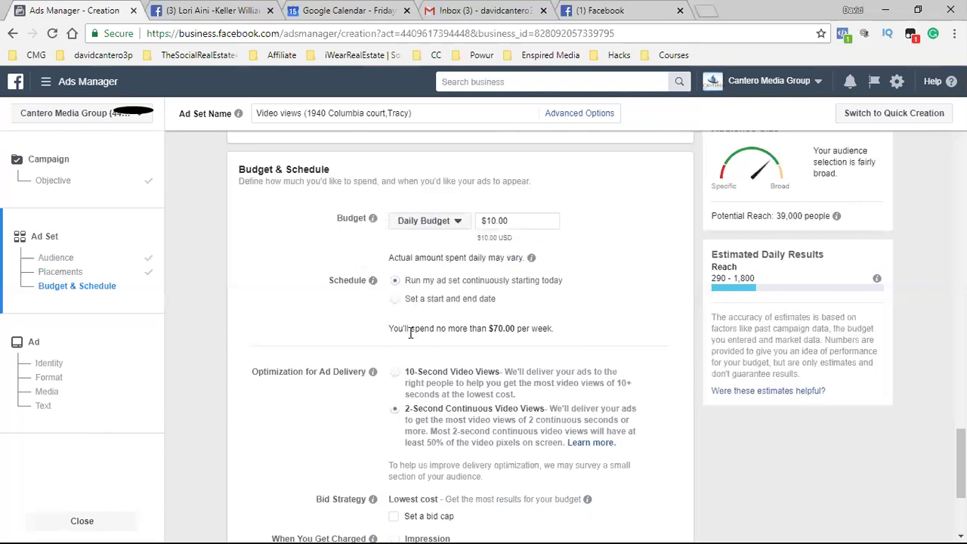
scroll(408, 330, "down", 2)
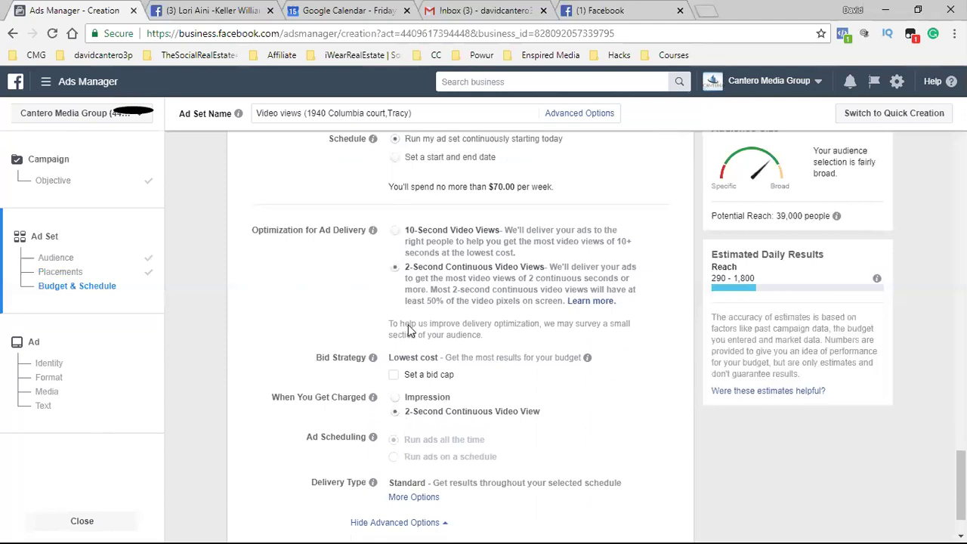
left_click(395, 232)
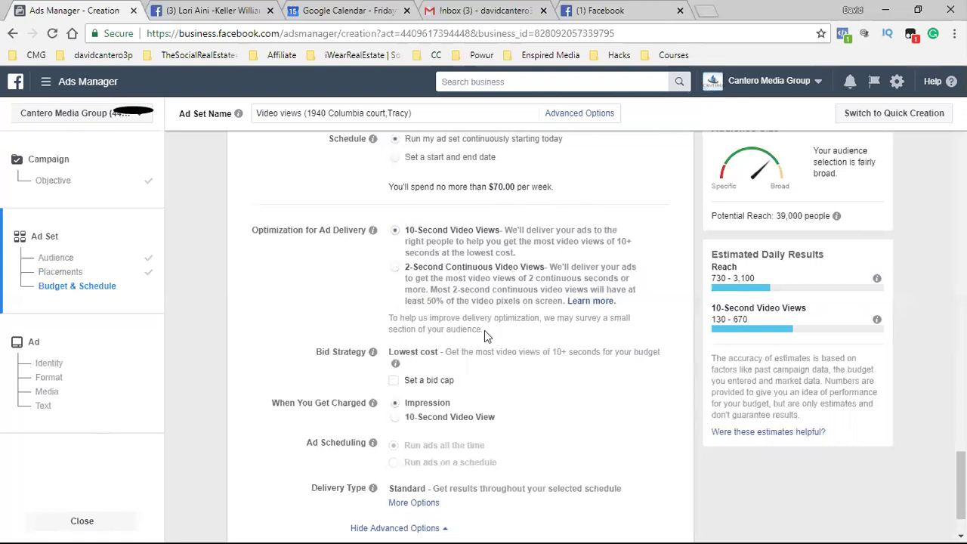
scroll(484, 330, "down", 1)
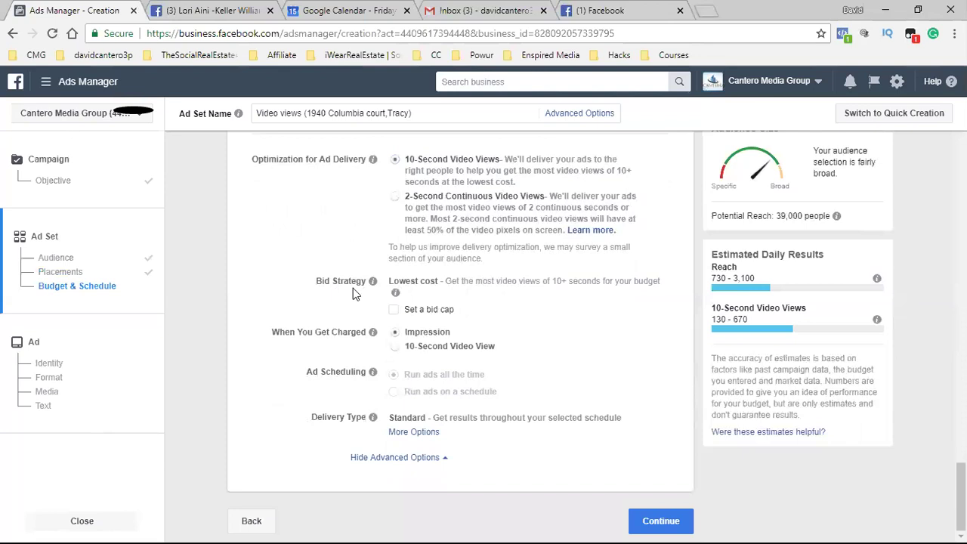
Step: Check the bid cap option but leave it off, and set the ad set to be charged per 10-Second Video View
left_click(395, 311)
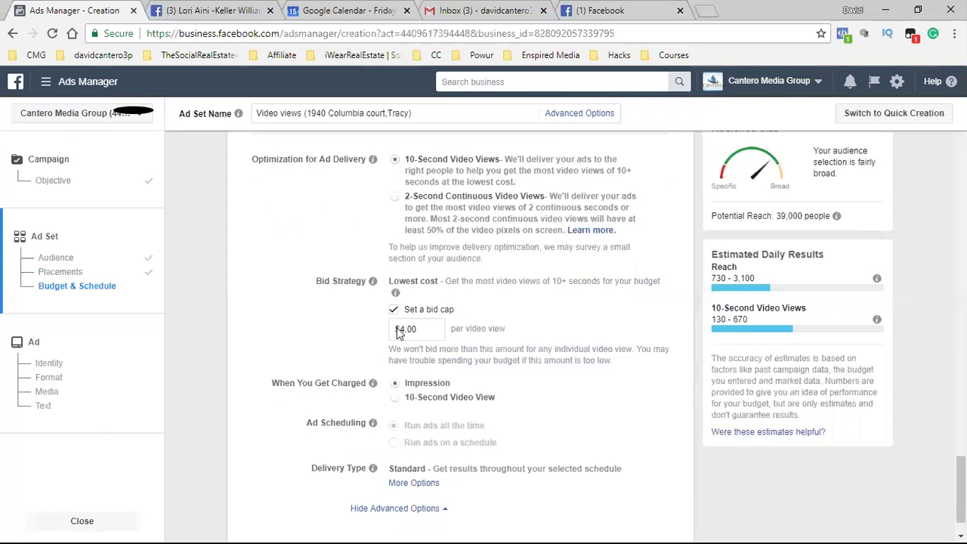
scroll(506, 339, "down", 1)
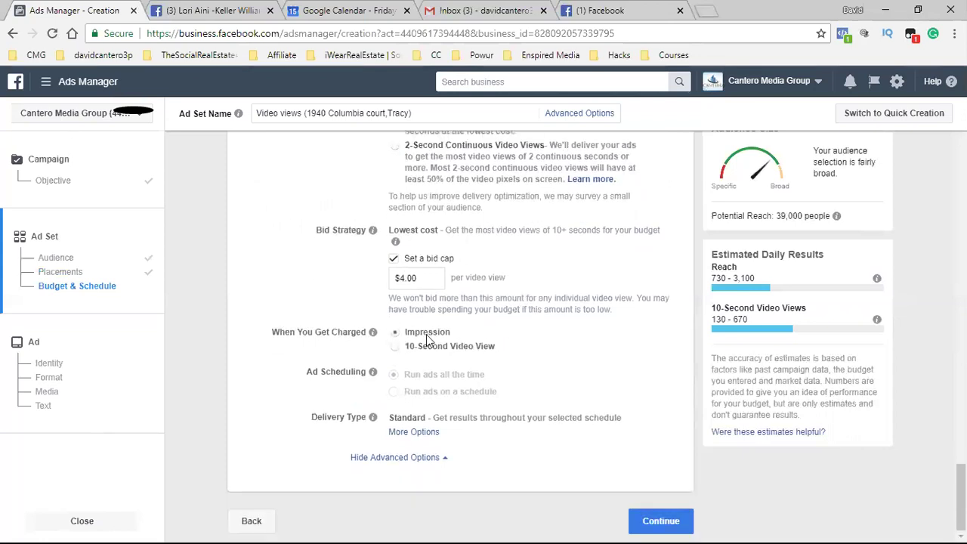
left_click(396, 261)
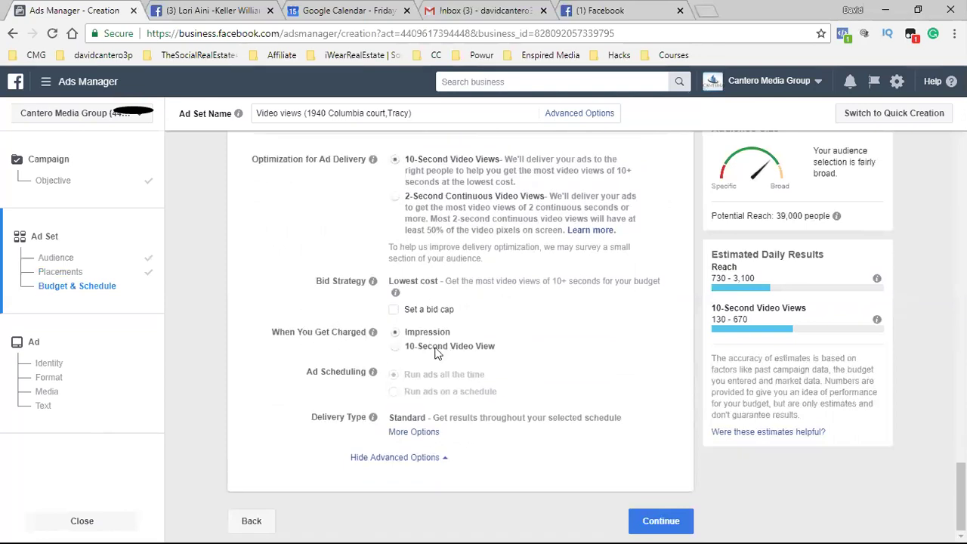
left_click(396, 348)
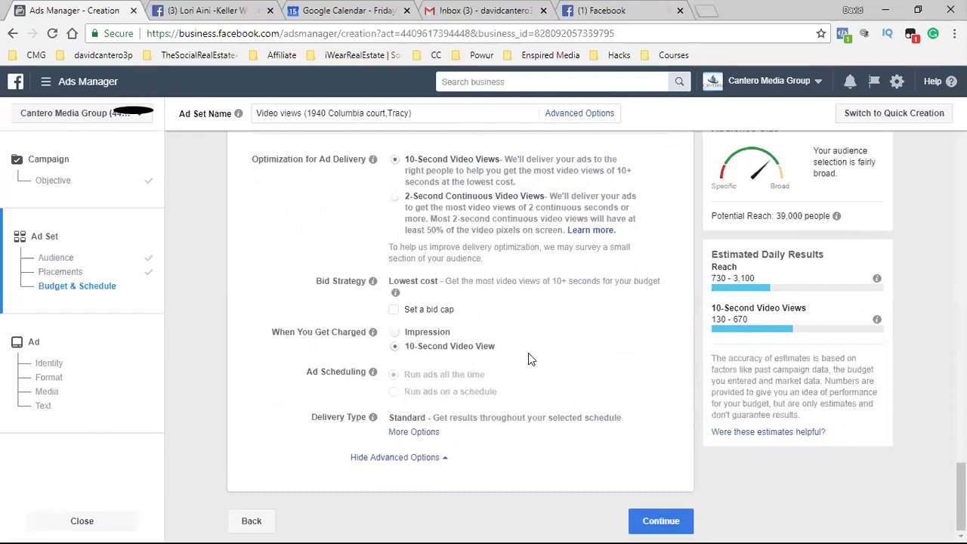
mouse_move(372, 417)
Step: Copy the full ad set name
scroll(285, 344, "up", 15)
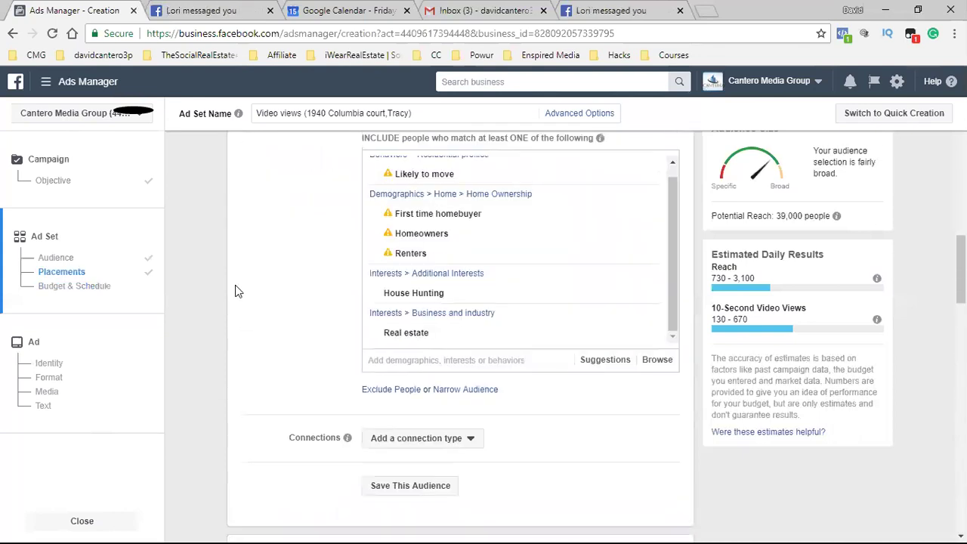
scroll(234, 302, "up", 6)
left_click(389, 165)
key("ctrl+a")
right_click(388, 170)
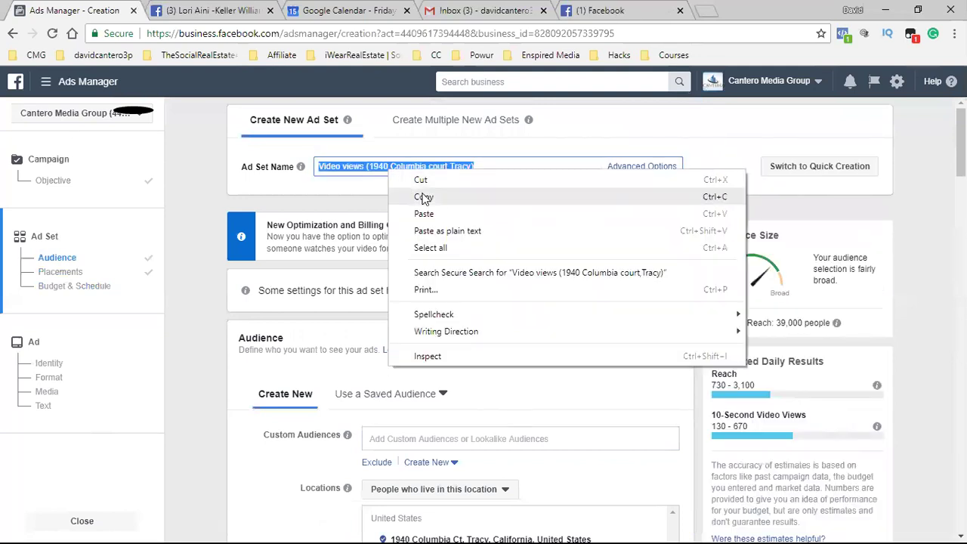
left_click(423, 197)
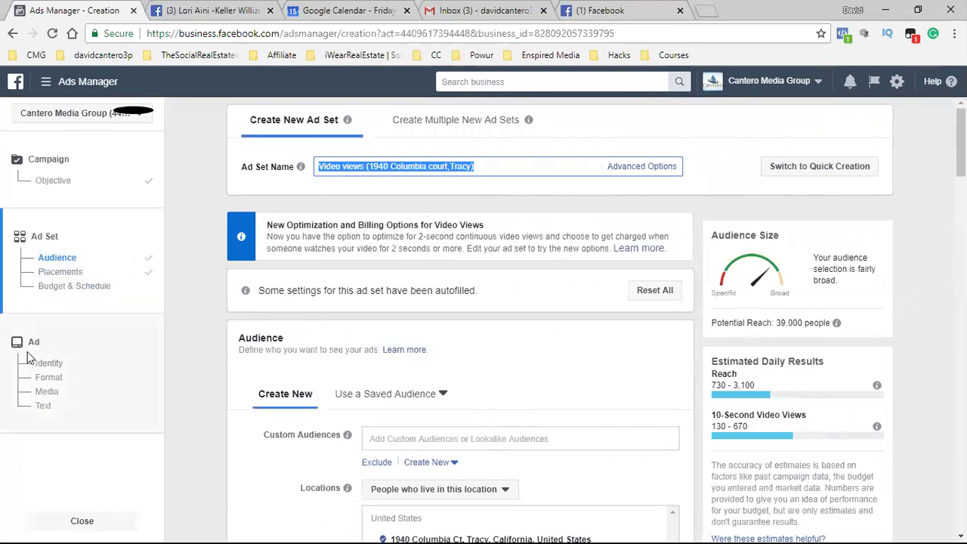
Step: Continue to the ad level and replace the default ad name with the copied ad set name
scroll(260, 384, "down", 2)
scroll(261, 383, "down", 20)
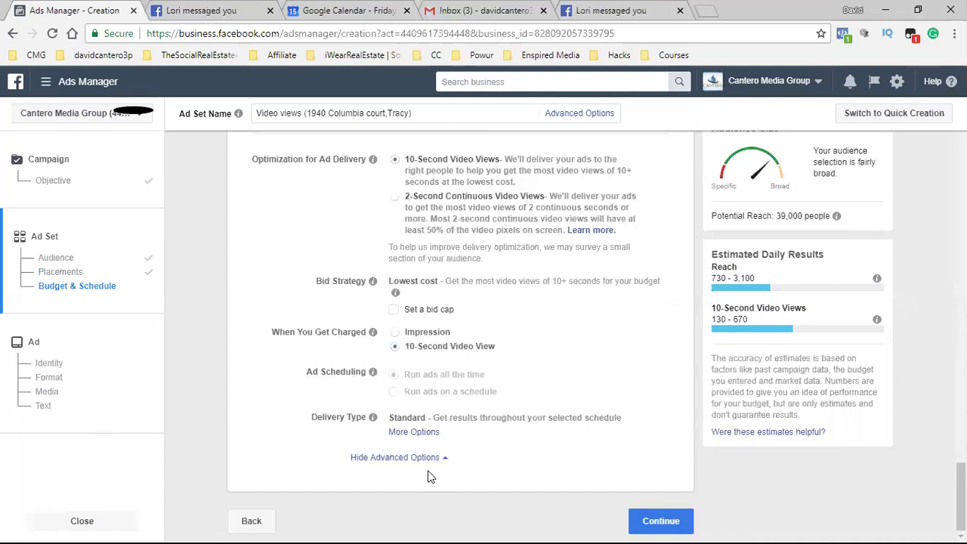
left_click(681, 526)
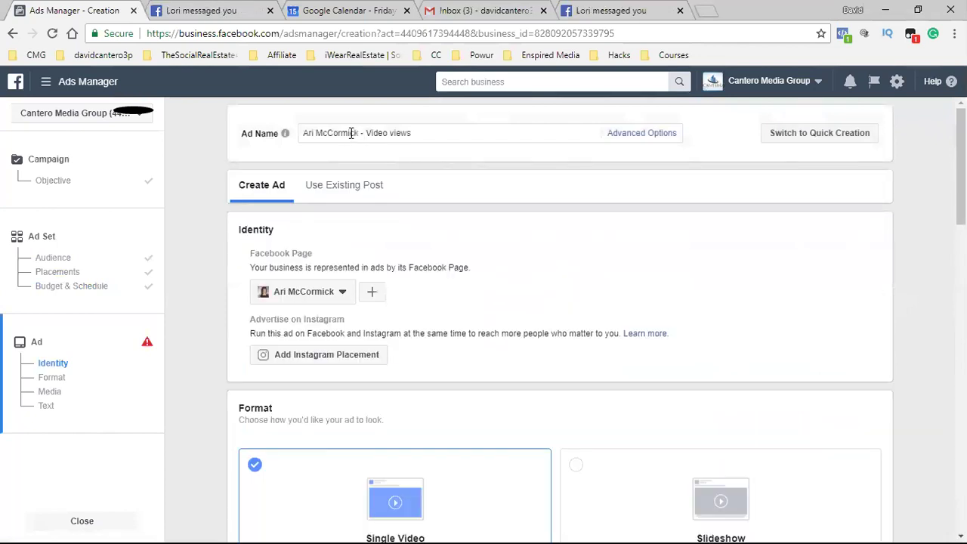
triple_click(351, 133)
right_click(351, 133)
left_click(382, 176)
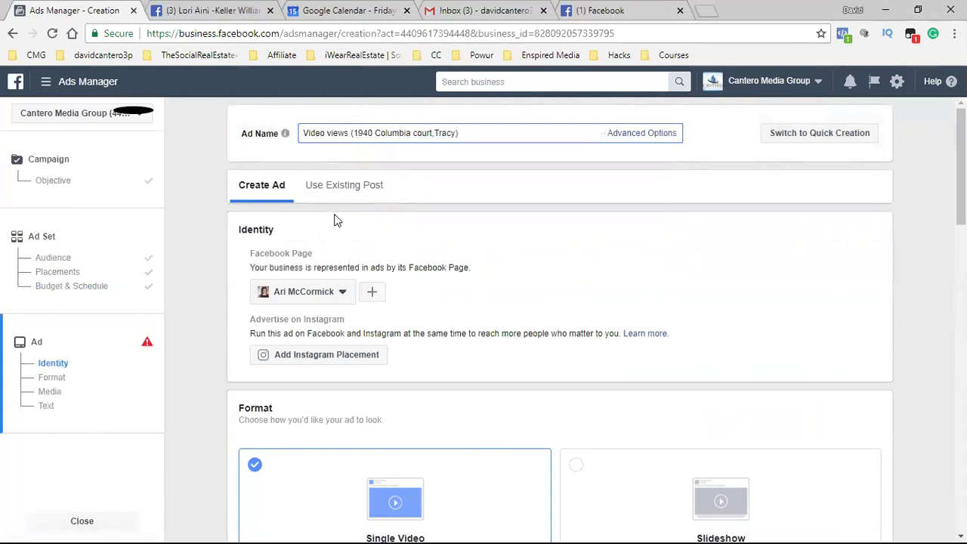
Step: Choose the realtor's Keller Williams Realty page as the Facebook Page that represents the ad
left_click(307, 294)
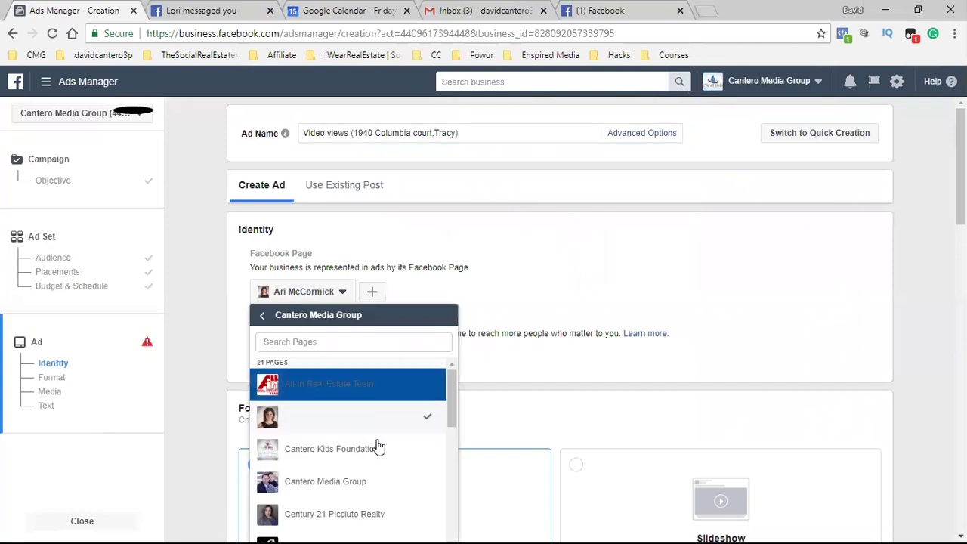
scroll(376, 446, "down", 2)
scroll(378, 447, "down", 3)
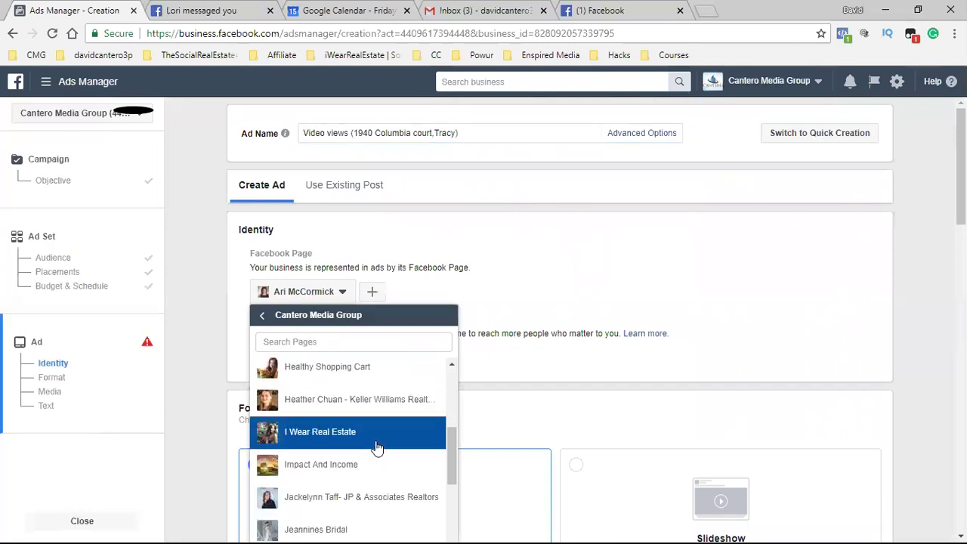
scroll(359, 449, "down", 2)
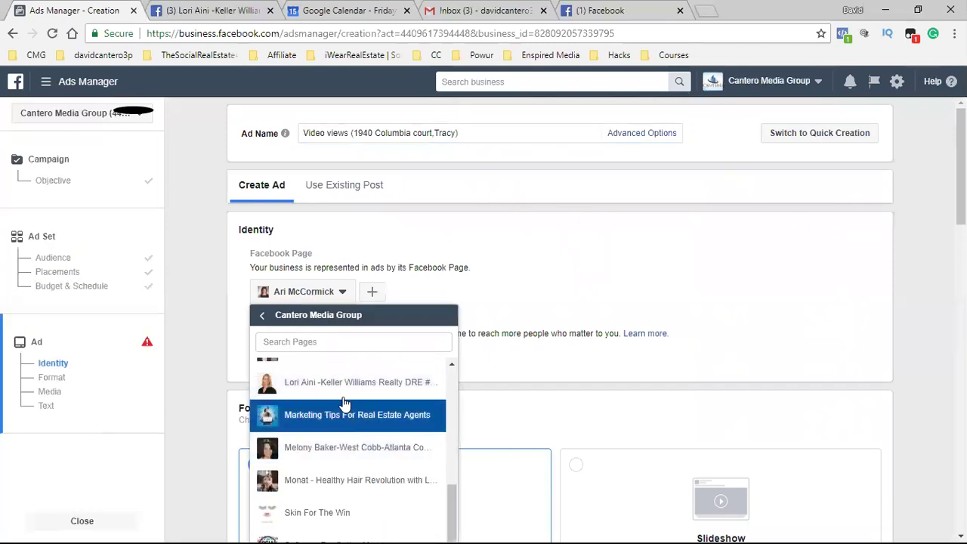
left_click(344, 384)
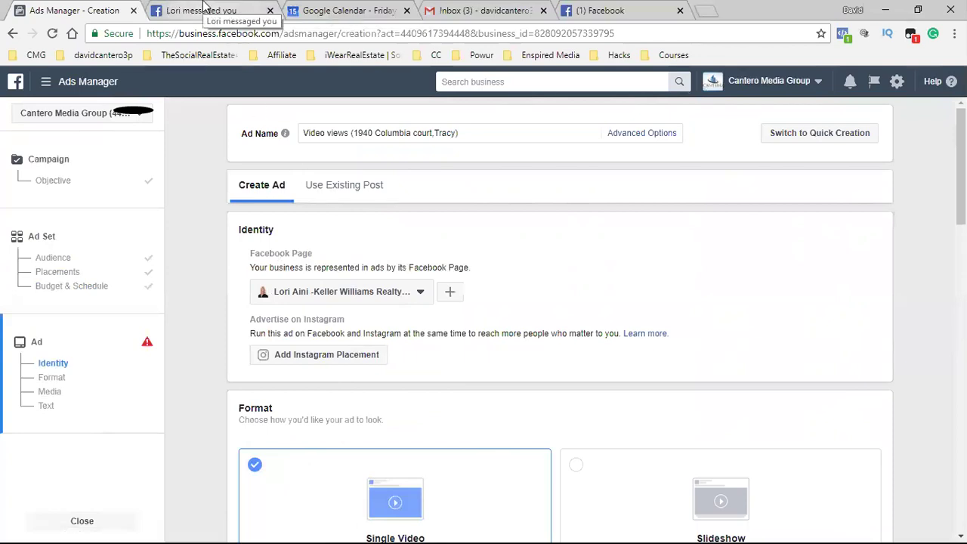
Step: Switch to the realtor's Facebook page, close the chat window, and examine the open house post's view count, text and listing price
left_click(202, 10)
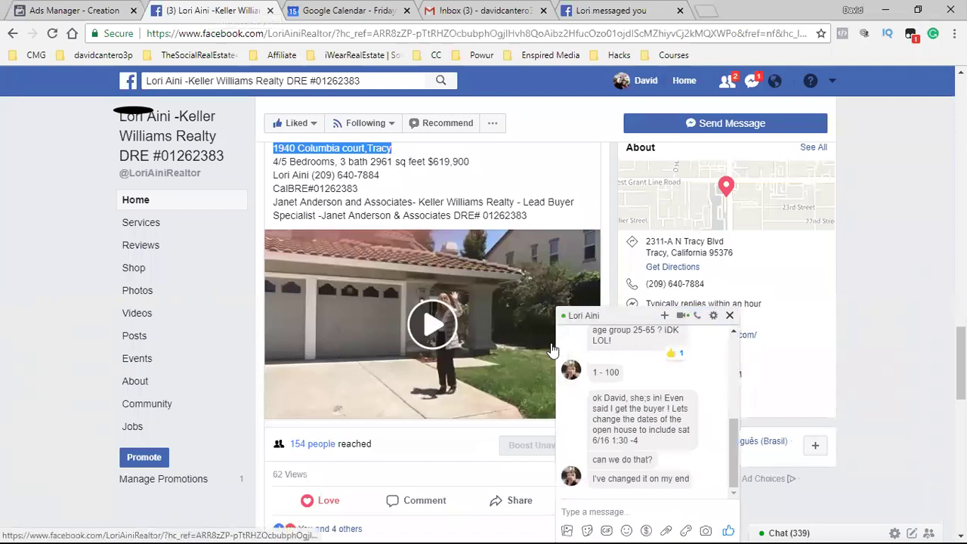
left_click(730, 316)
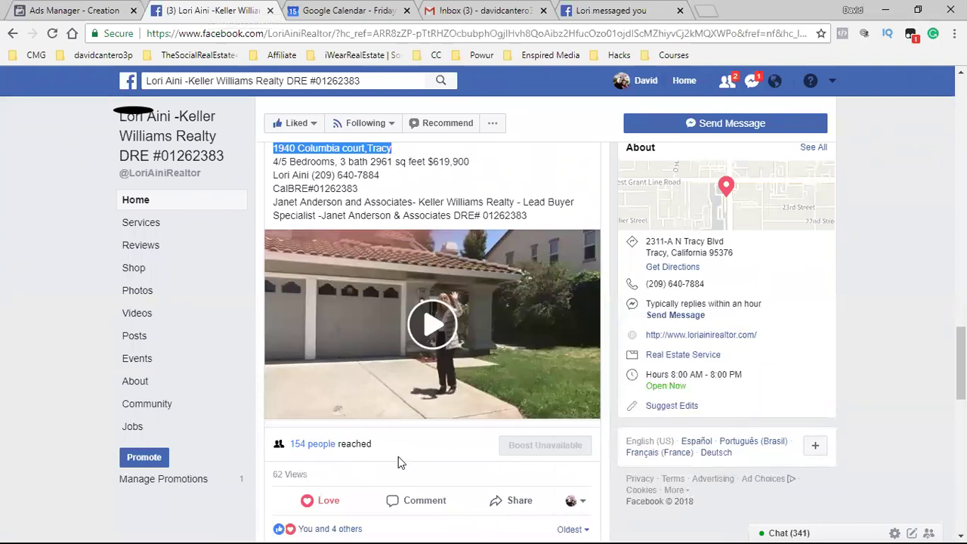
scroll(399, 456, "down", 1)
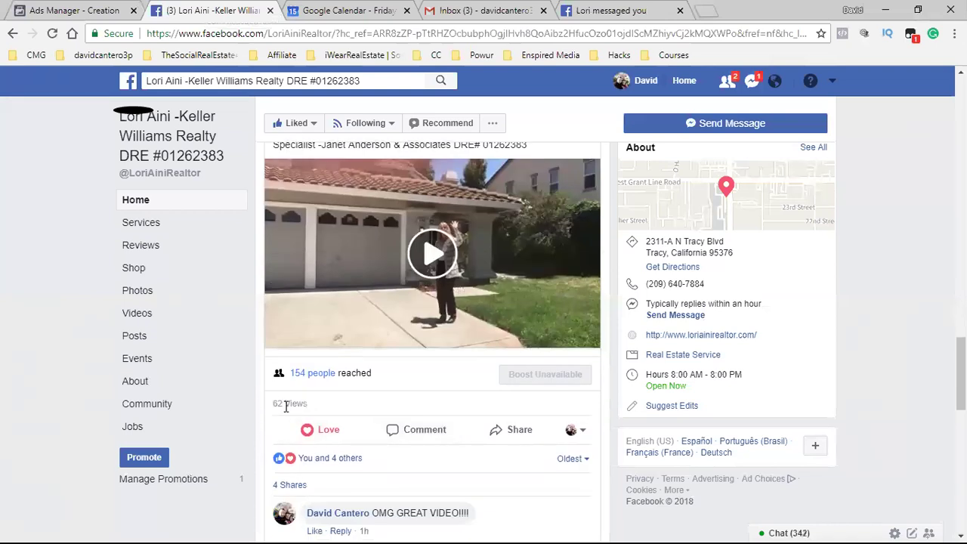
left_click_drag(286, 407, 273, 403)
left_click(322, 410)
scroll(424, 396, "up", 1)
scroll(425, 410, "down", 1)
scroll(408, 315, "up", 3)
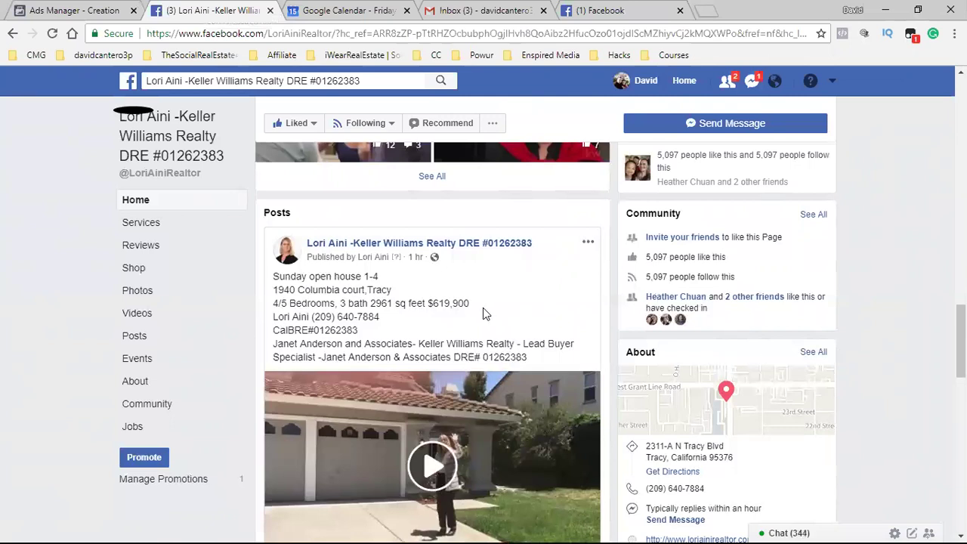
left_click_drag(428, 303, 446, 303)
left_click(462, 306)
scroll(851, 446, "down", 1)
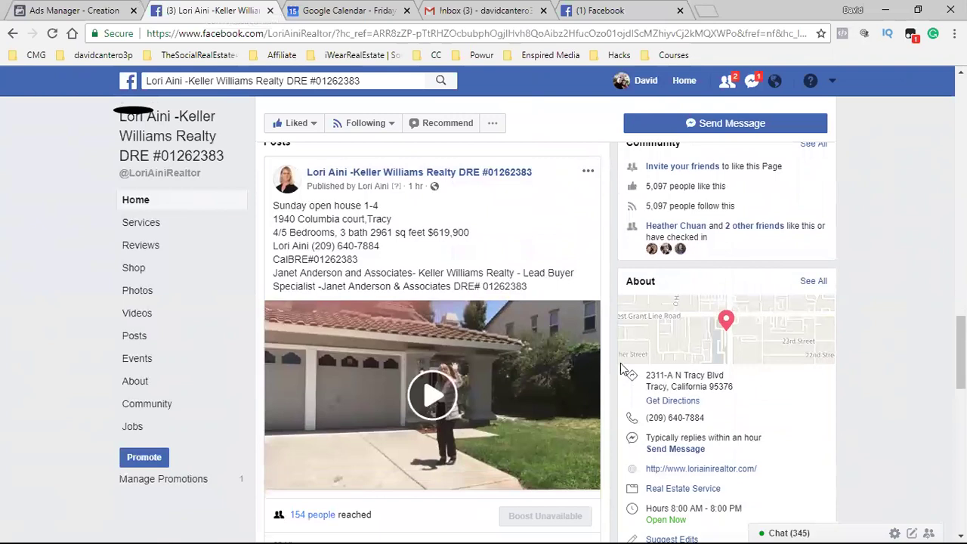
Step: Return to Ads Manager and use the existing "Open House Saturday 1:30 -4 & Sunday 1-4" video post as the ad's creative
left_click(60, 6)
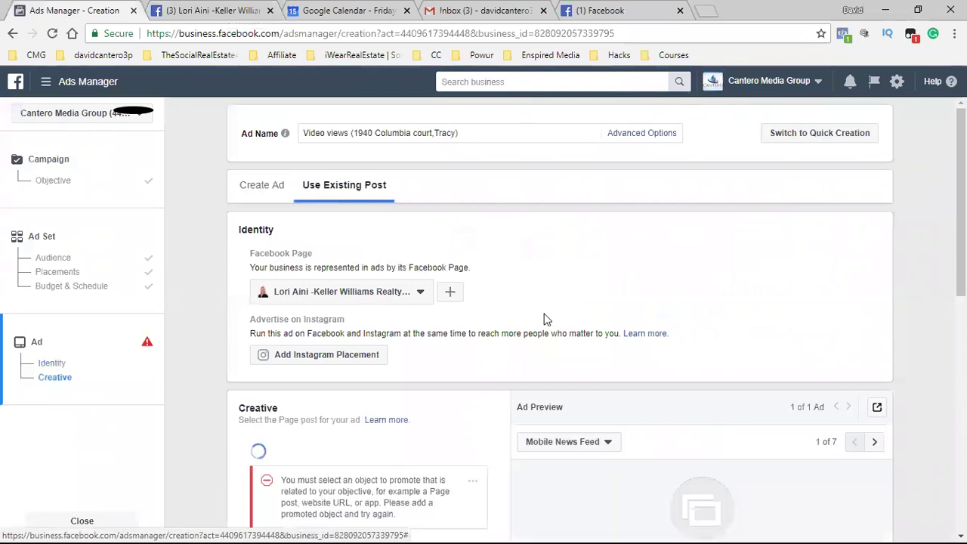
scroll(546, 319, "down", 2)
scroll(546, 320, "down", 1)
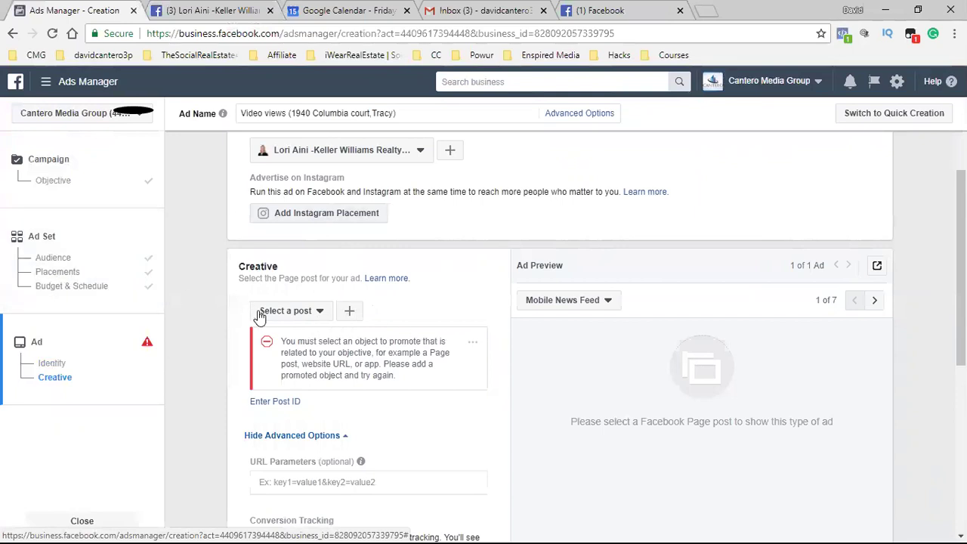
left_click(312, 316)
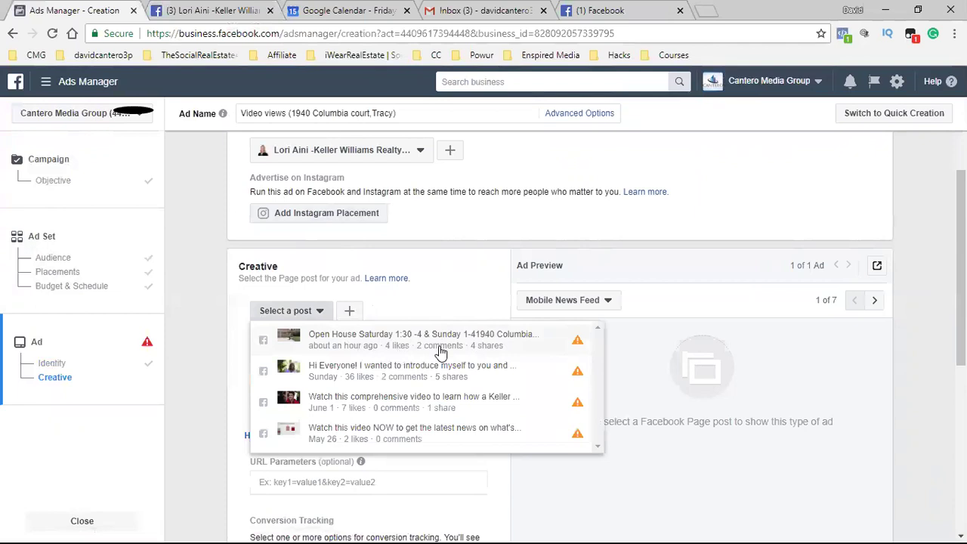
left_click(383, 350)
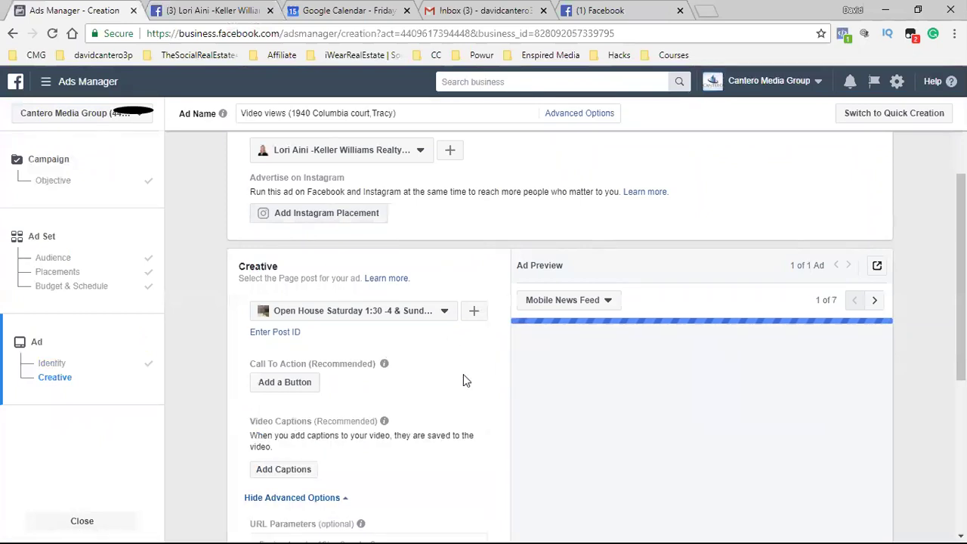
scroll(464, 381, "down", 1)
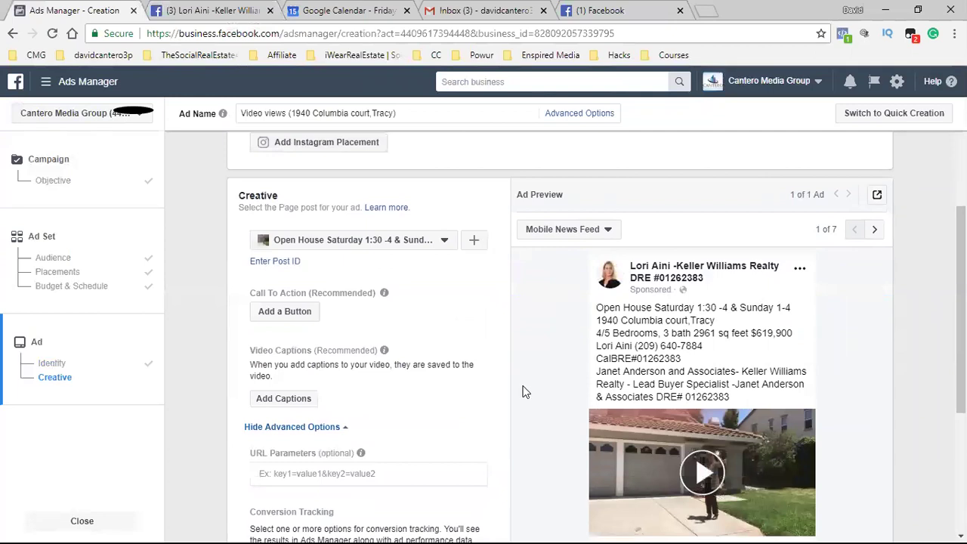
Step: Add a Send Message call-to-action button to the open house post and update the post
left_click(280, 313)
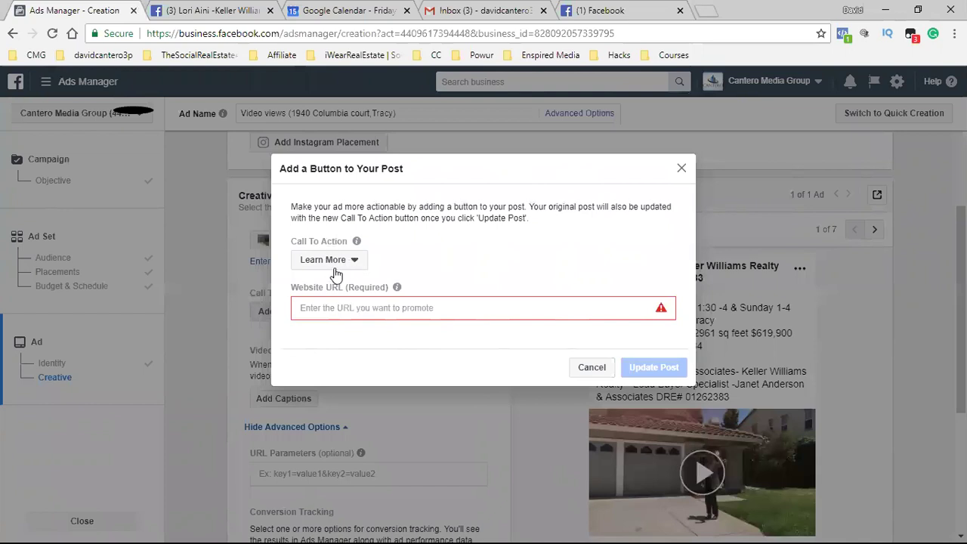
left_click(341, 309)
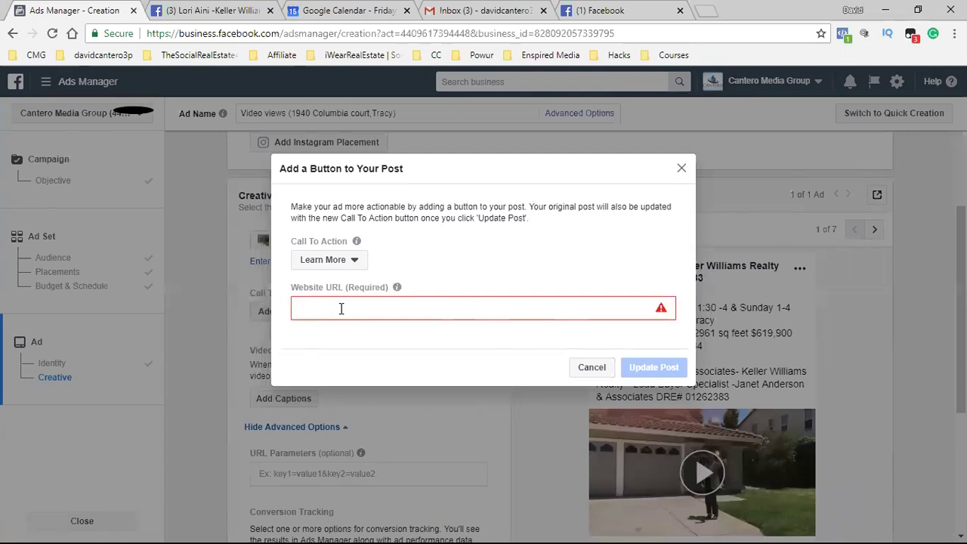
left_click(341, 308)
left_click(341, 308)
left_click(355, 261)
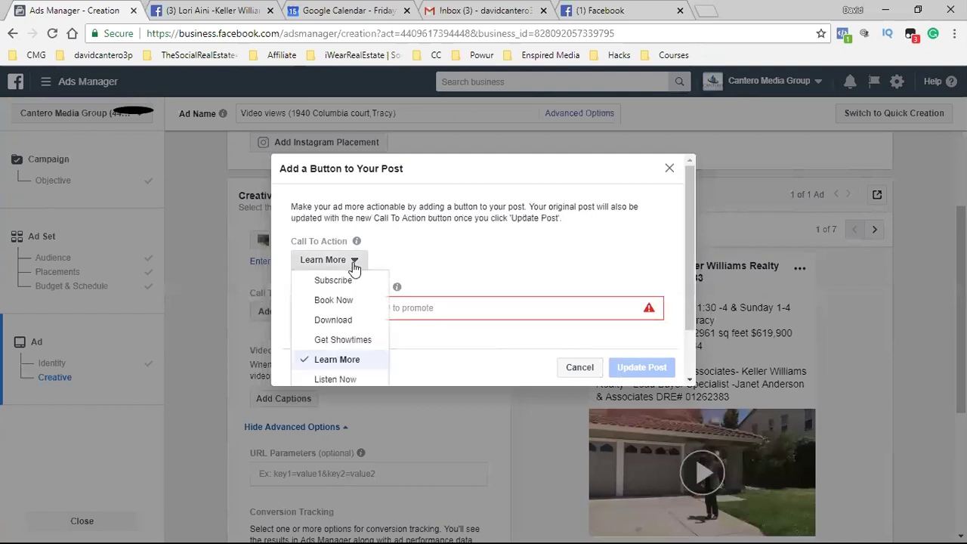
scroll(367, 346, "down", 1)
scroll(366, 352, "down", 1)
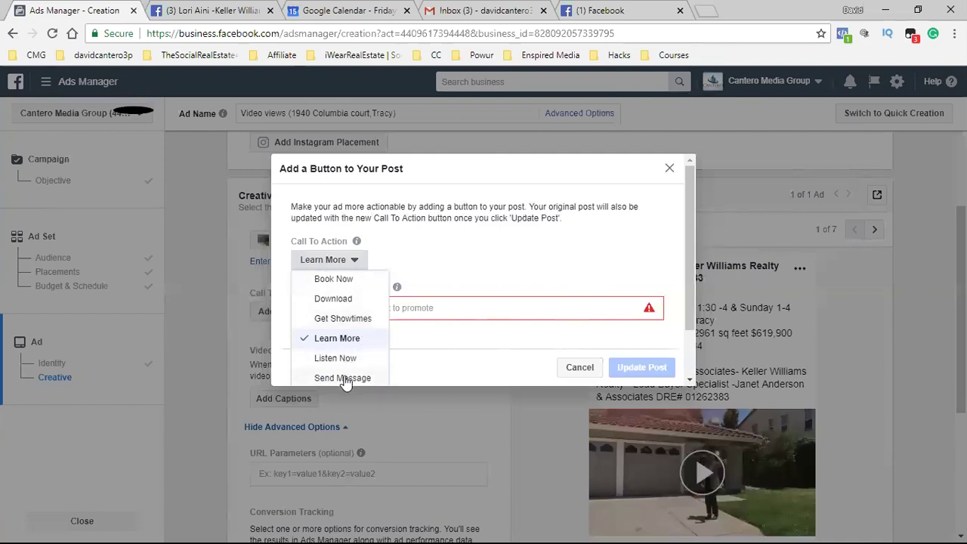
left_click(344, 378)
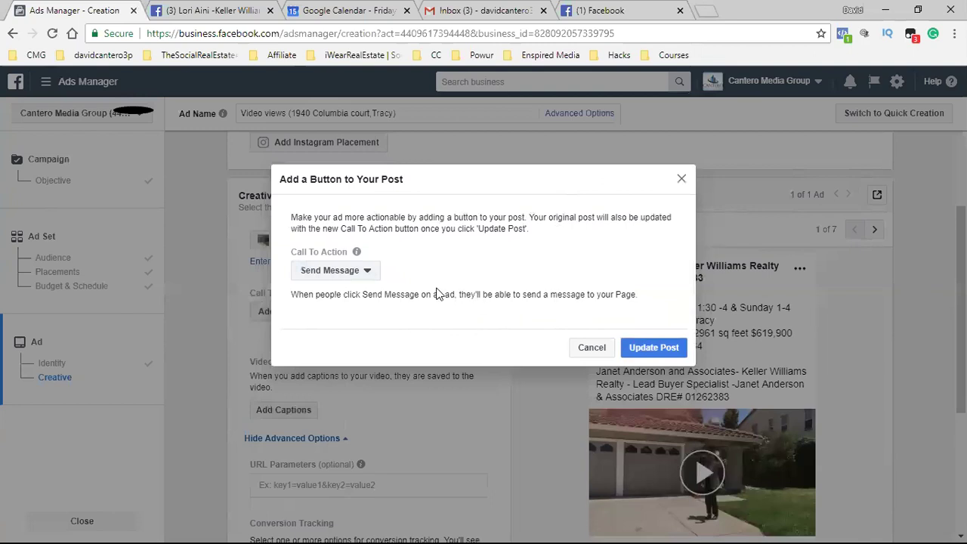
left_click(654, 348)
Step: Check the Mobile News Feed preview of the finished ad and confirm the campaign
scroll(854, 389, "down", 1)
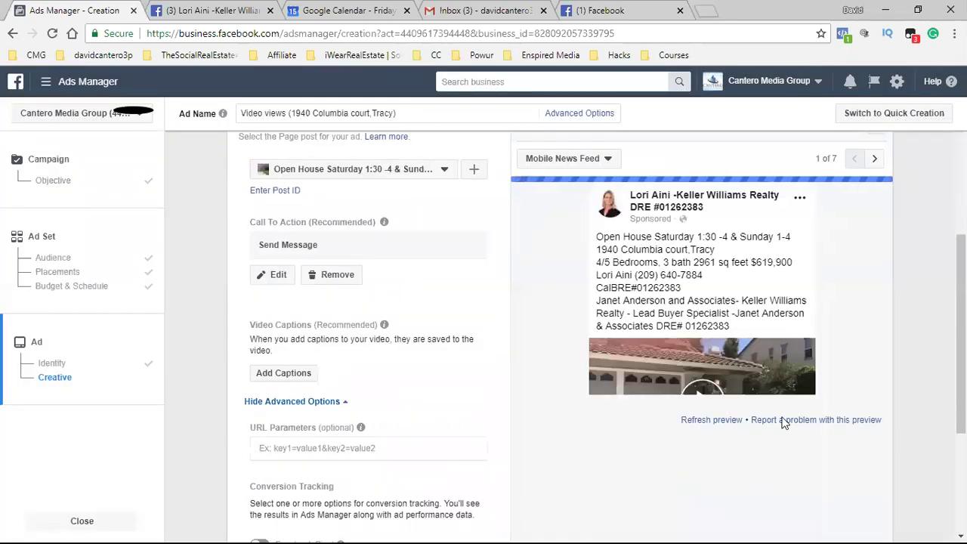
scroll(778, 401, "down", 2)
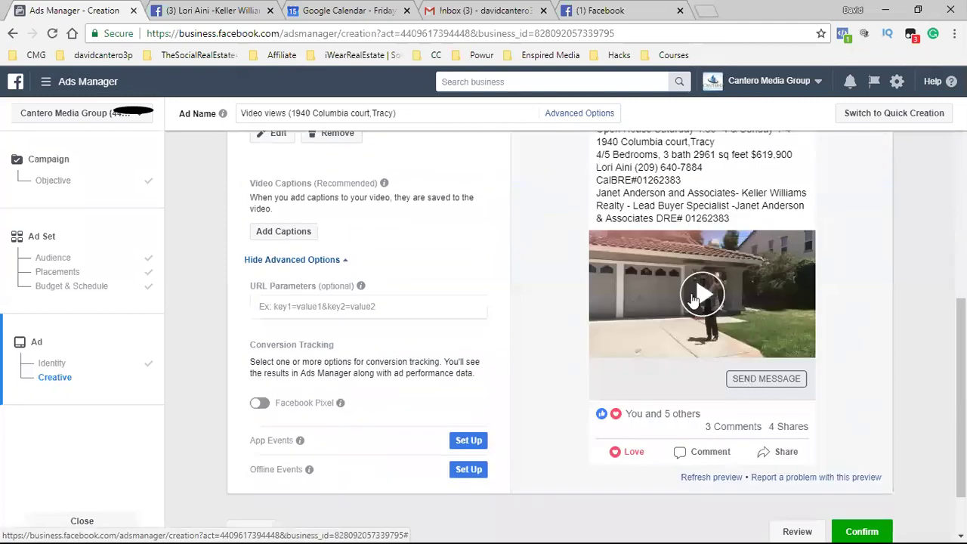
scroll(648, 189, "up", 1)
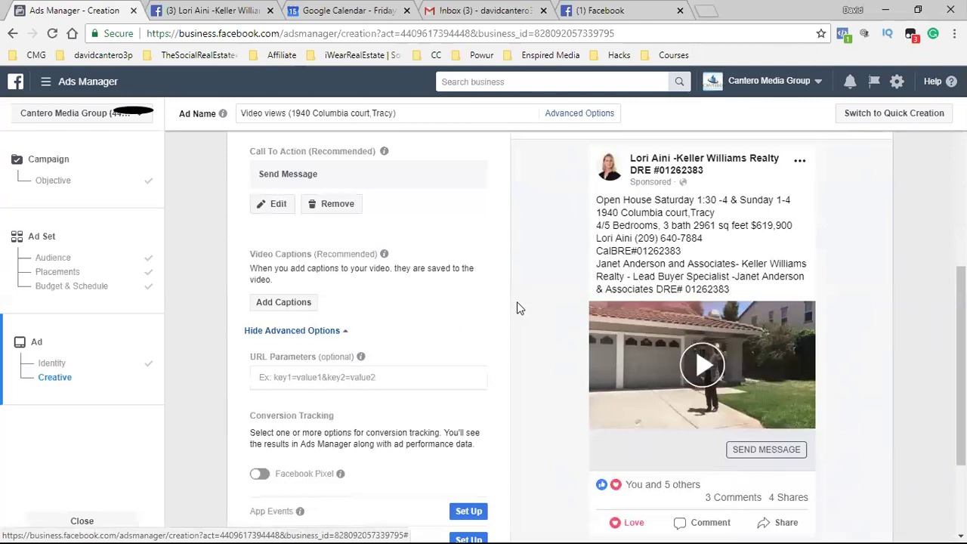
scroll(800, 398, "down", 3)
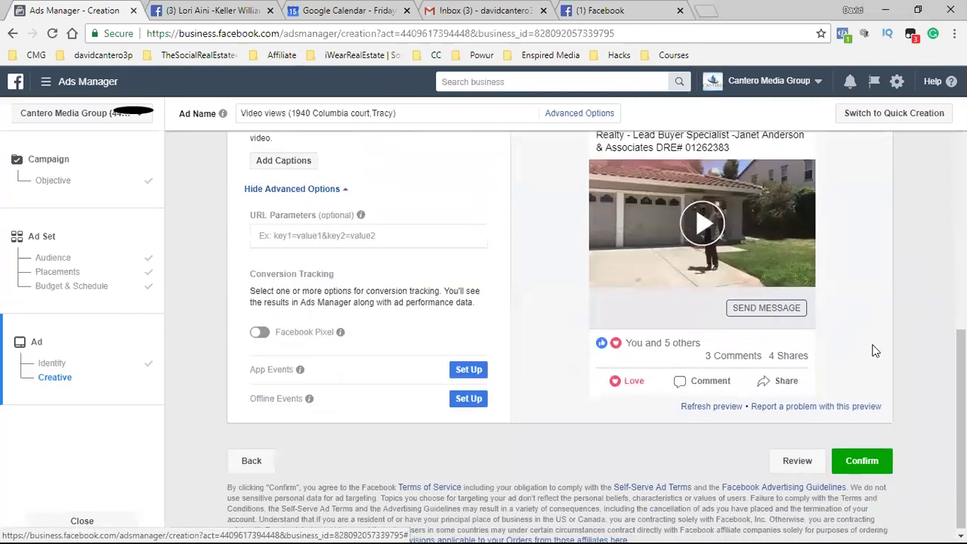
left_click(867, 464)
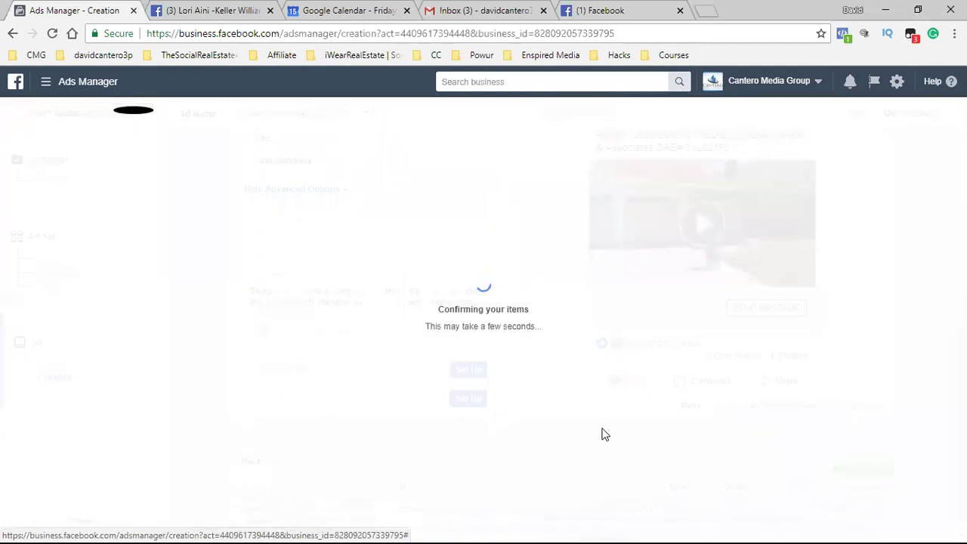